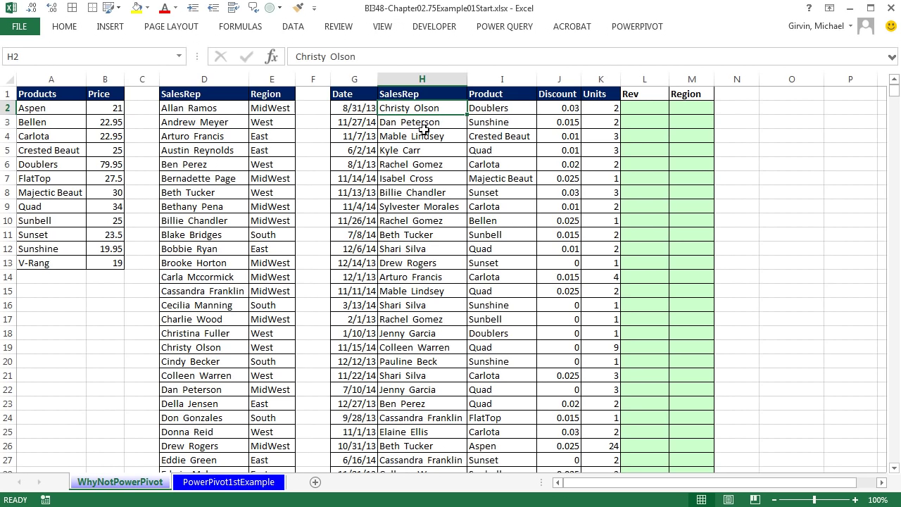
- Examine how far the sales transactions, the SalesRep–Region table and the Products–Price table extend down the WhyNotPowerPivot sheet
{"action": "key", "text": "ctrl+Down"}
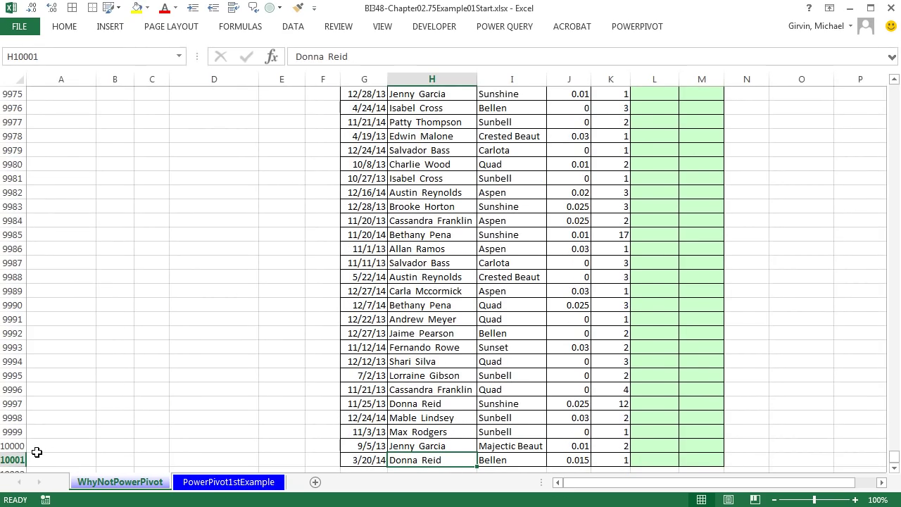
{"action": "key", "text": "ctrl+Home"}
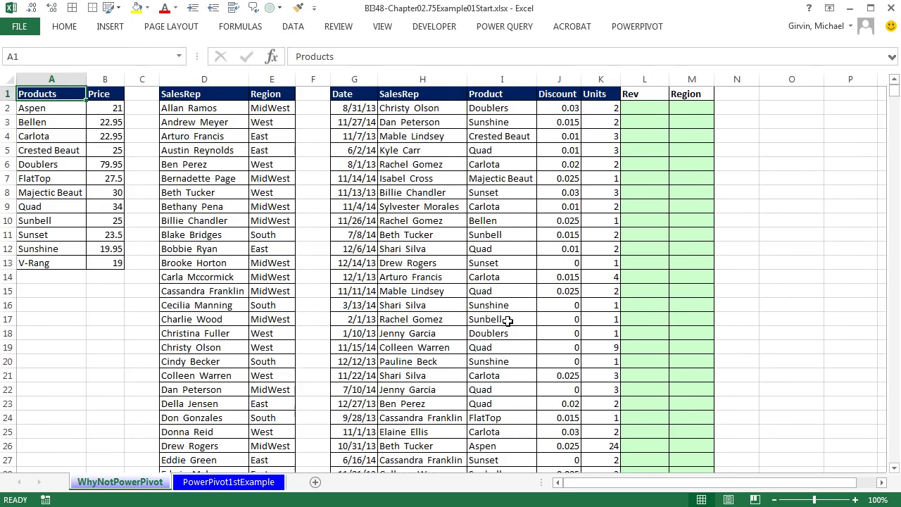
{"action": "left_click", "coordinate": [192, 207]}
{"action": "key", "text": "ctrl+Down"}
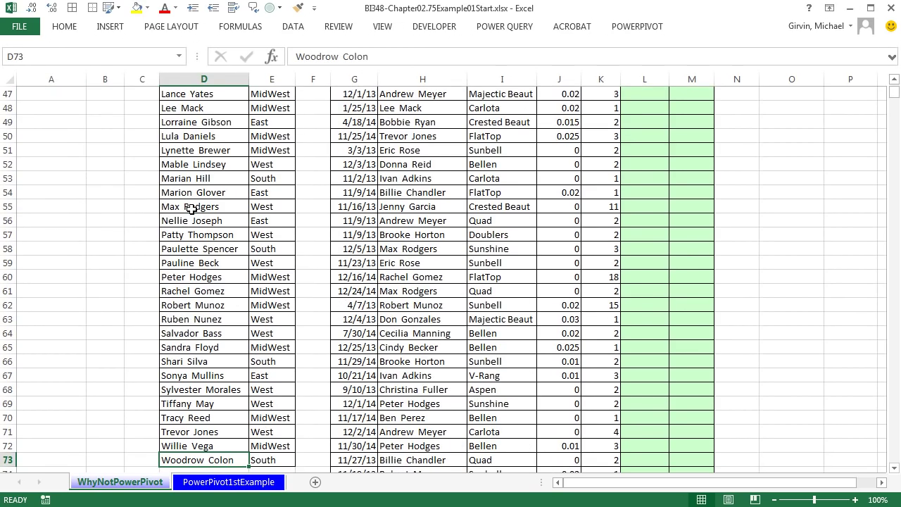
{"action": "left_click", "coordinate": [34, 251]}
{"action": "key", "text": "ctrl+Up"}
{"action": "scroll", "coordinate": [14, 246], "scroll_direction": "up", "scroll_amount": 4}
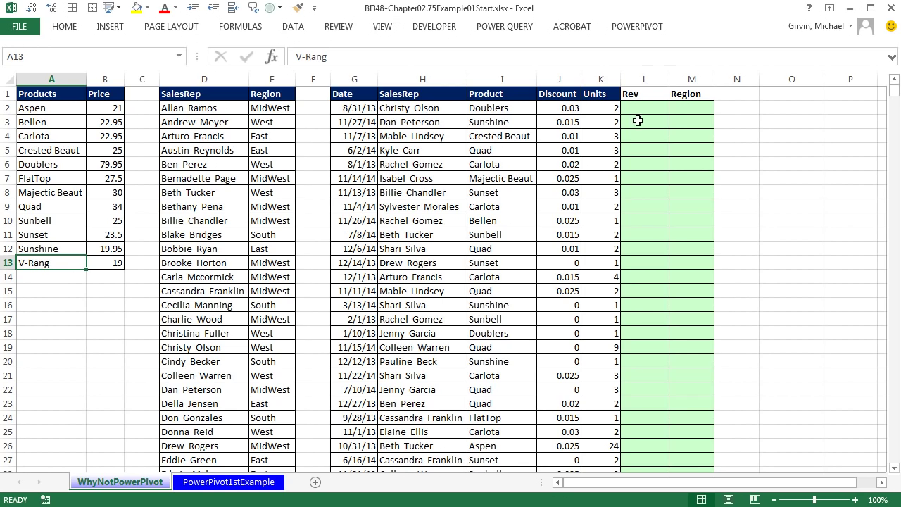
- In L2, write =VLOOKUP(I2,$A$2:$B$13,2,0) to look up the product's price with an exact match
{"action": "left_click", "coordinate": [635, 108]}
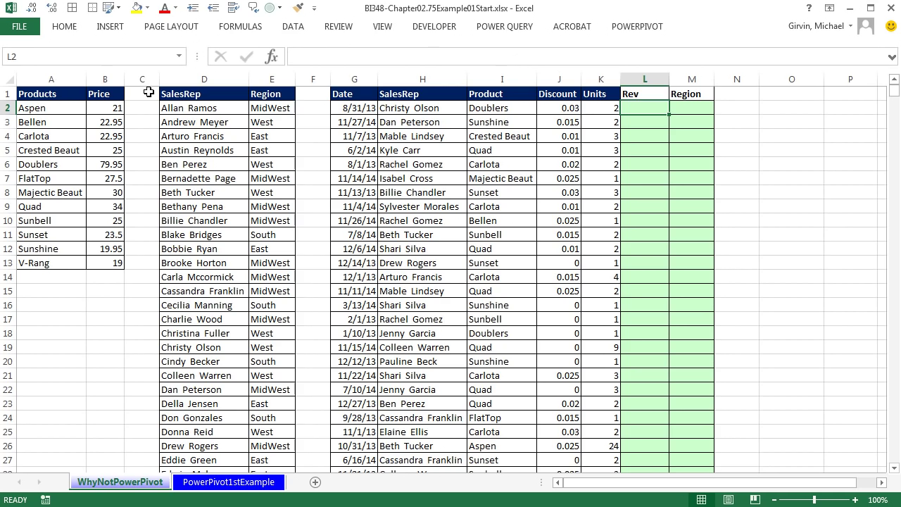
{"action": "type", "text": "=vl"}
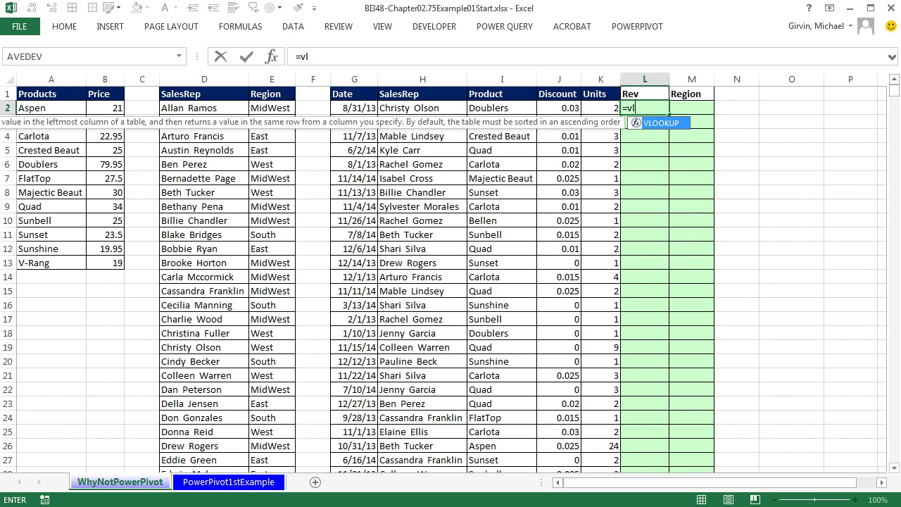
{"action": "key", "text": "Tab"}
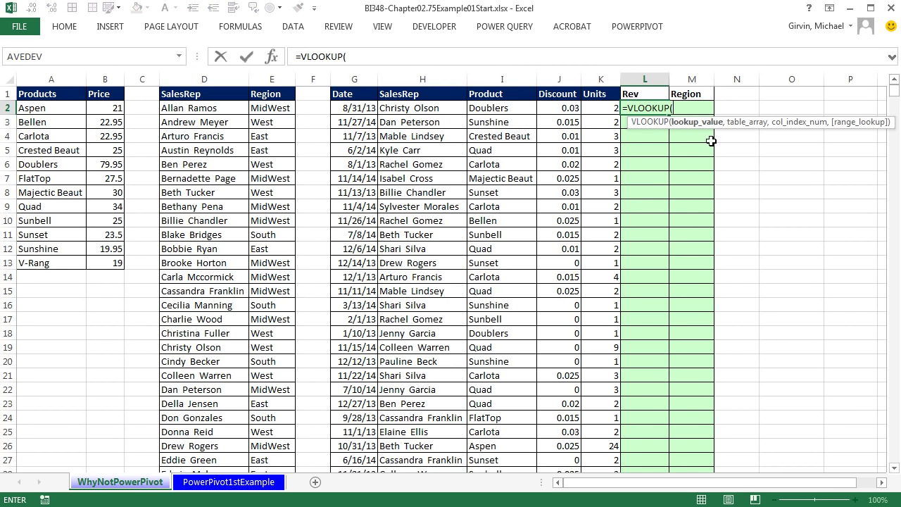
{"action": "left_click", "coordinate": [476, 107]}
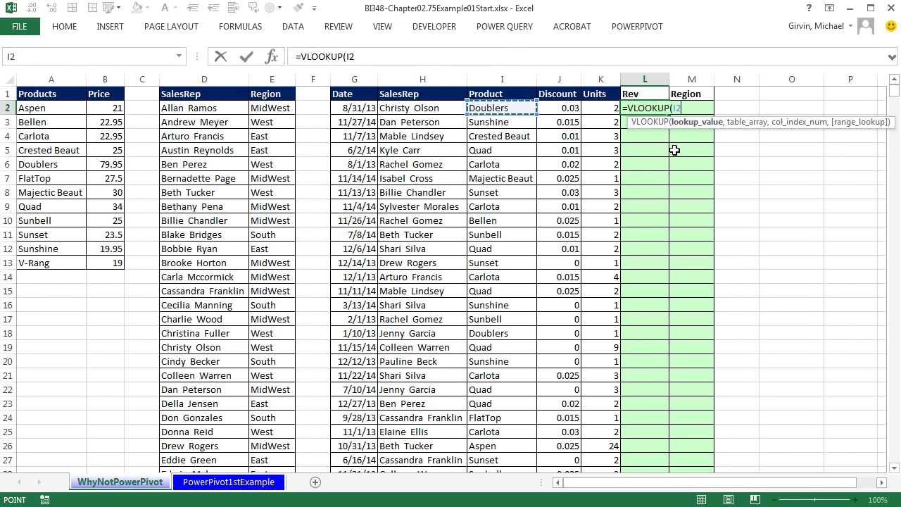
{"action": "type", "text": ","}
{"action": "left_click_drag", "start_coordinate": [31, 110], "coordinate": [106, 264]}
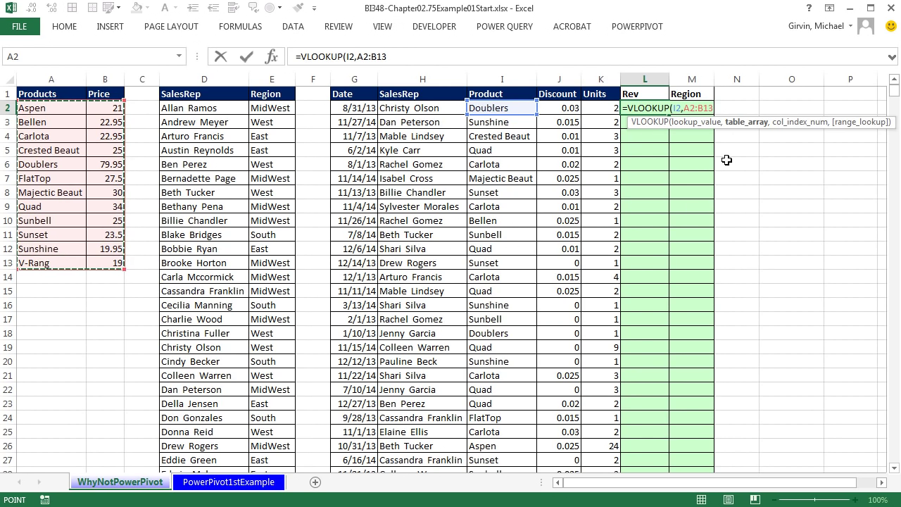
{"action": "key", "text": "F4"}
{"action": "type", "text": ","}
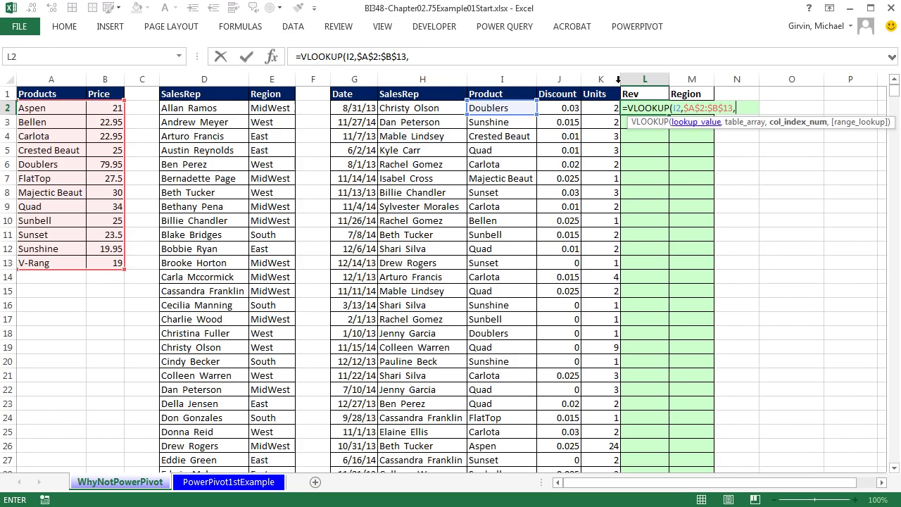
{"action": "type", "text": "2"}
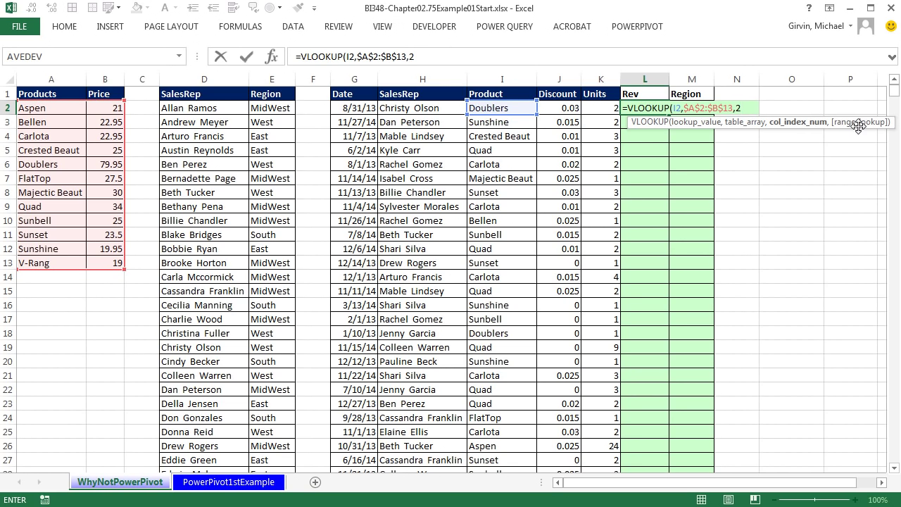
{"action": "type", "text": ","}
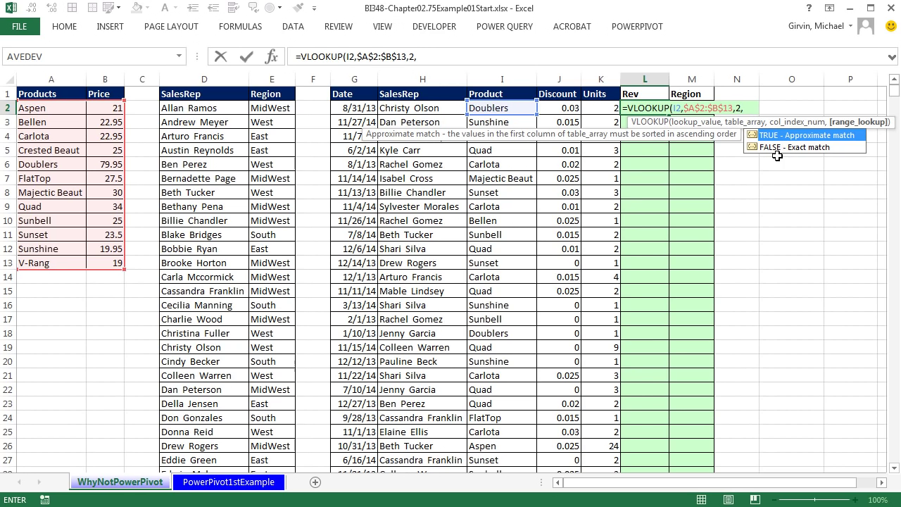
{"action": "type", "text": "0)"}
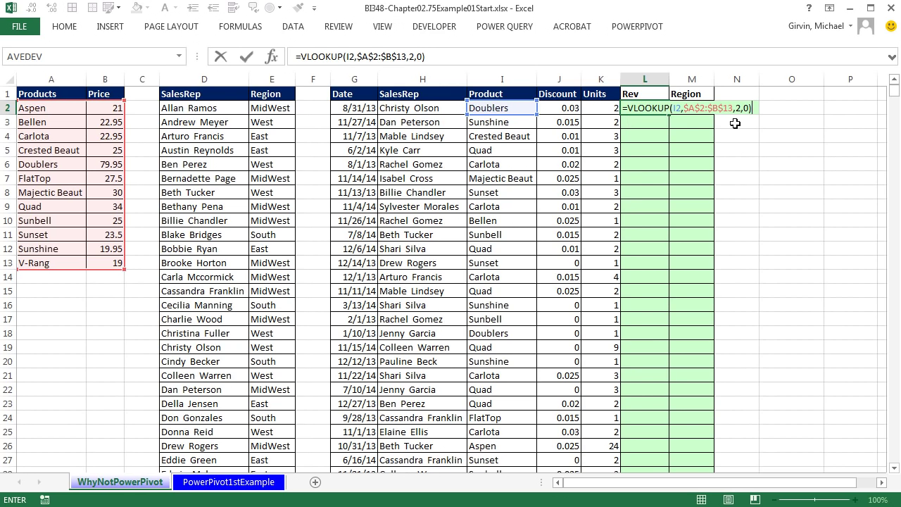
- Check the lookup value and table array arguments, enter the formula in L2, and copy it down the Rev column
{"action": "left_click", "coordinate": [676, 109]}
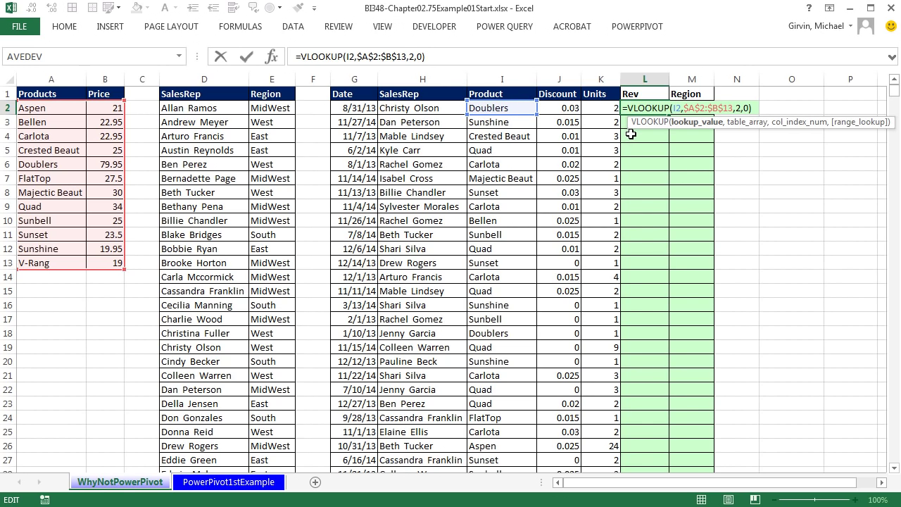
{"action": "left_click", "coordinate": [702, 108]}
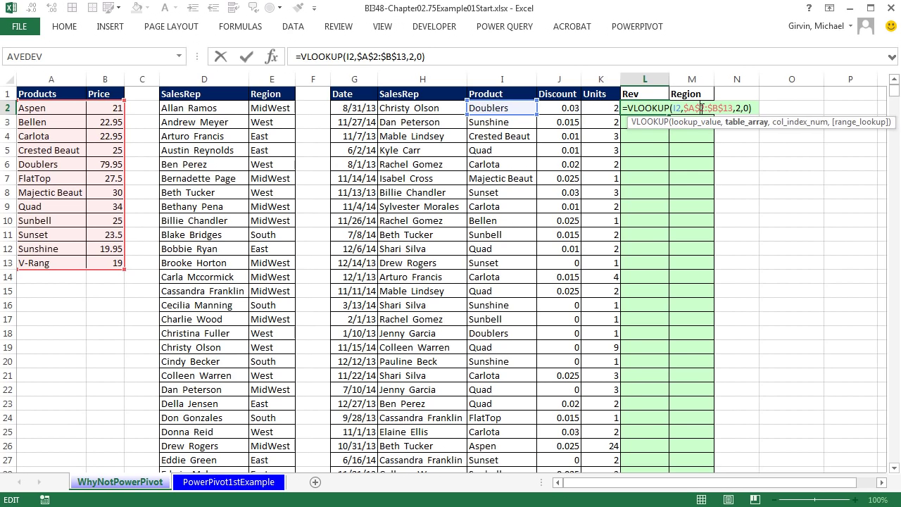
{"action": "left_click", "coordinate": [739, 122]}
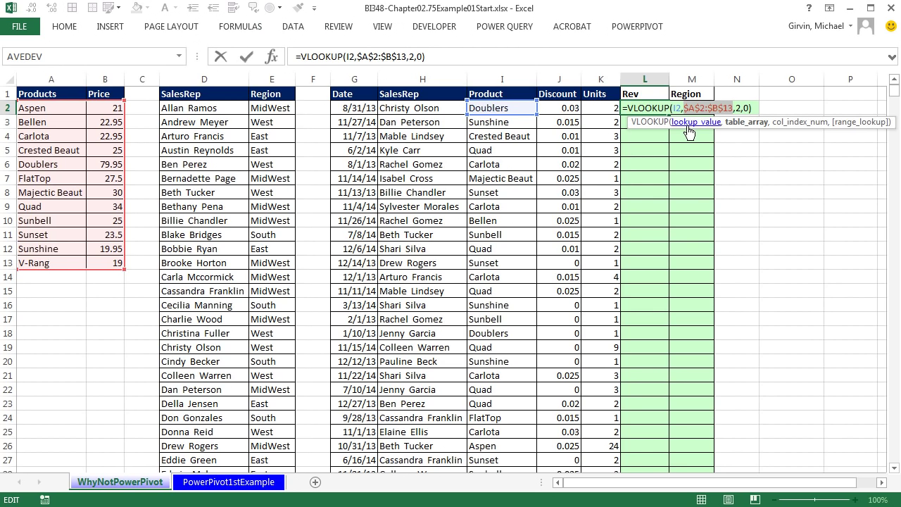
{"action": "key", "text": "ctrl+Return"}
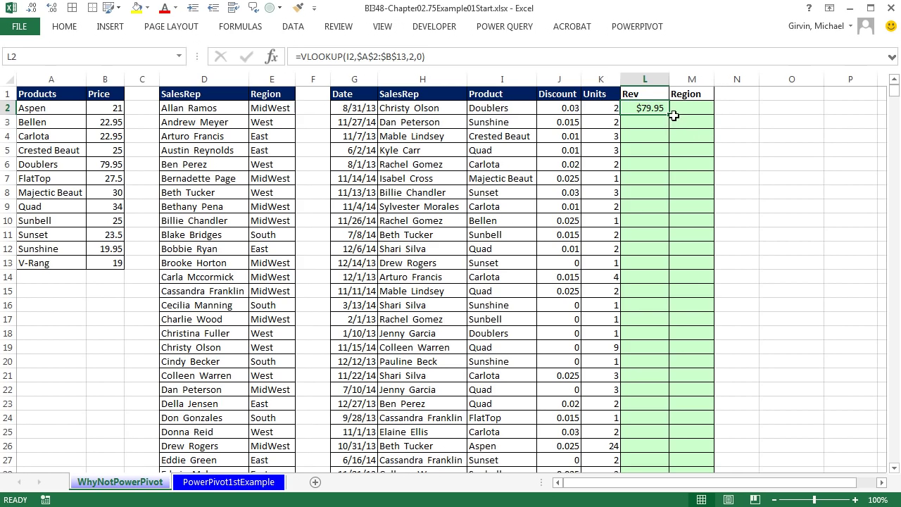
{"action": "double_click", "coordinate": [669, 115]}
- Extend the Rev formula with *(1-J2)*K2 to apply the discount and units, and enter it in the whole selected column
{"action": "key", "text": "F2"}
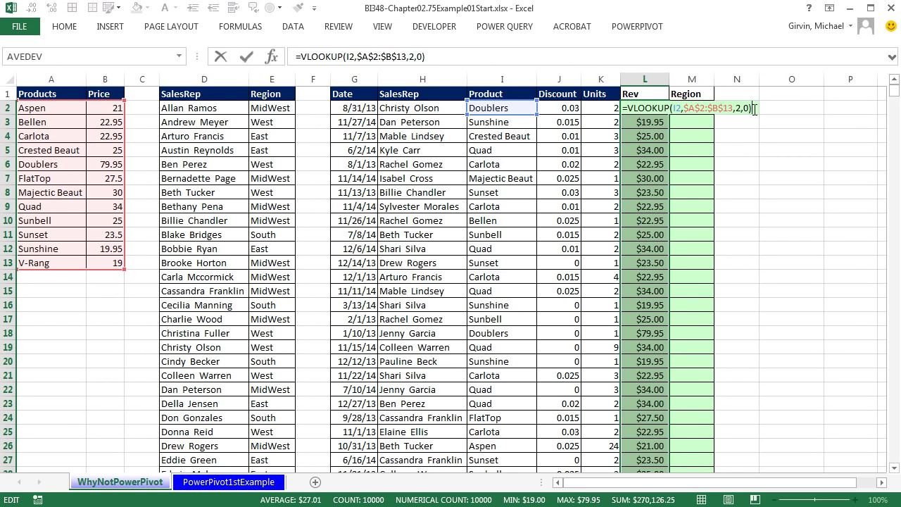
{"action": "type", "text": "*(1-"}
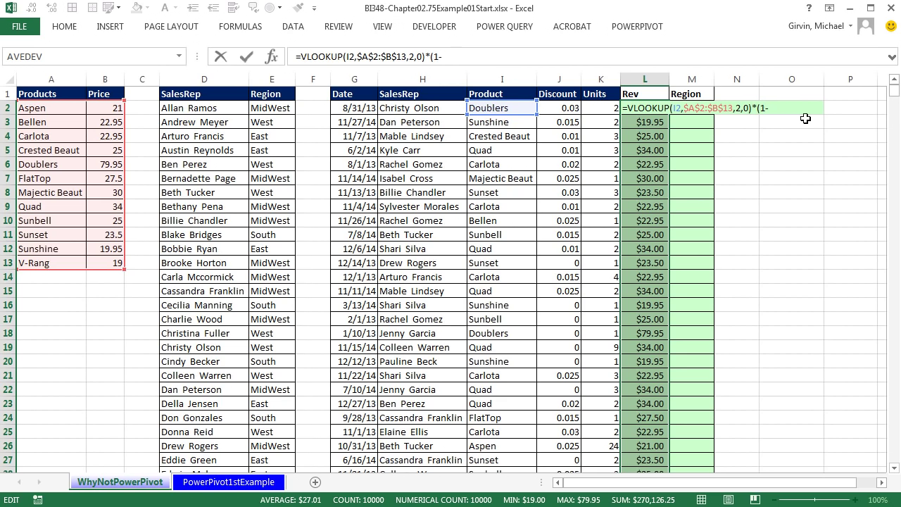
{"action": "left_click", "coordinate": [559, 111]}
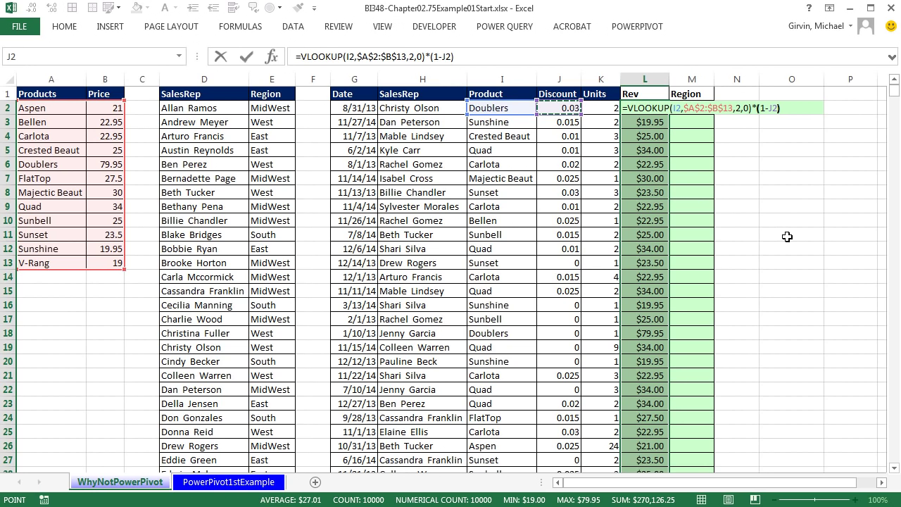
{"action": "type", "text": "*"}
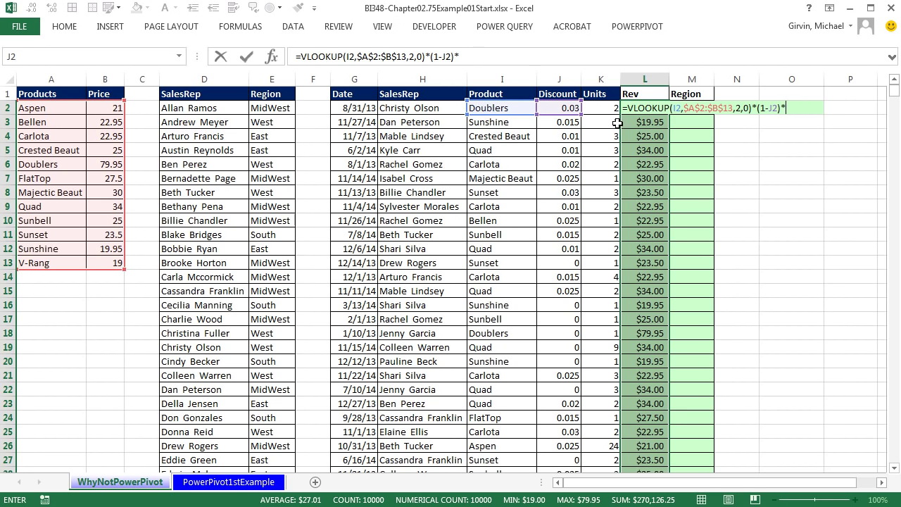
{"action": "left_click", "coordinate": [603, 109]}
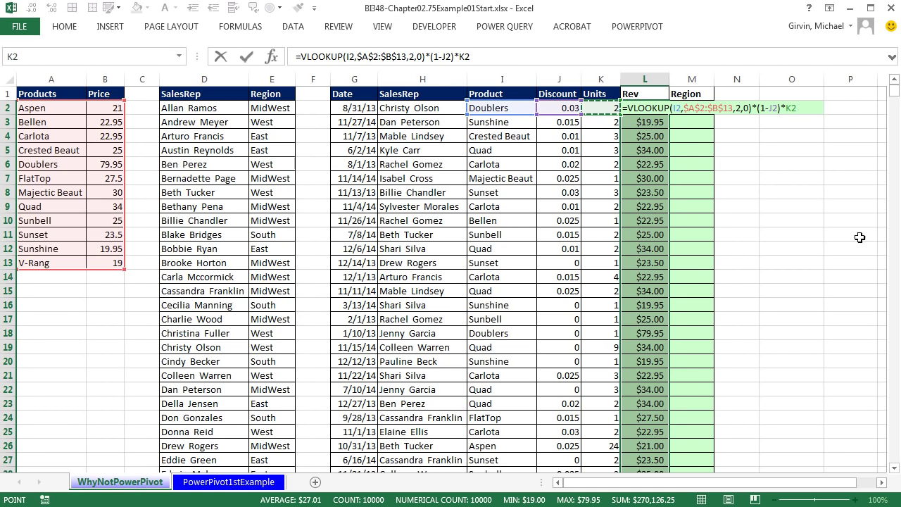
{"action": "key", "text": "ctrl+Return"}
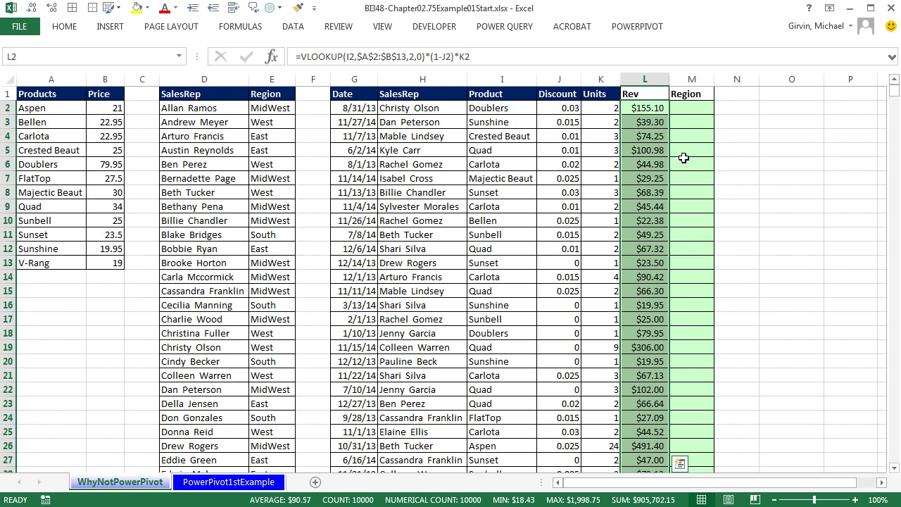
- Apply the General number format to the Rev column and undo that formatting
{"action": "key", "text": "ctrl+shift+grave"}
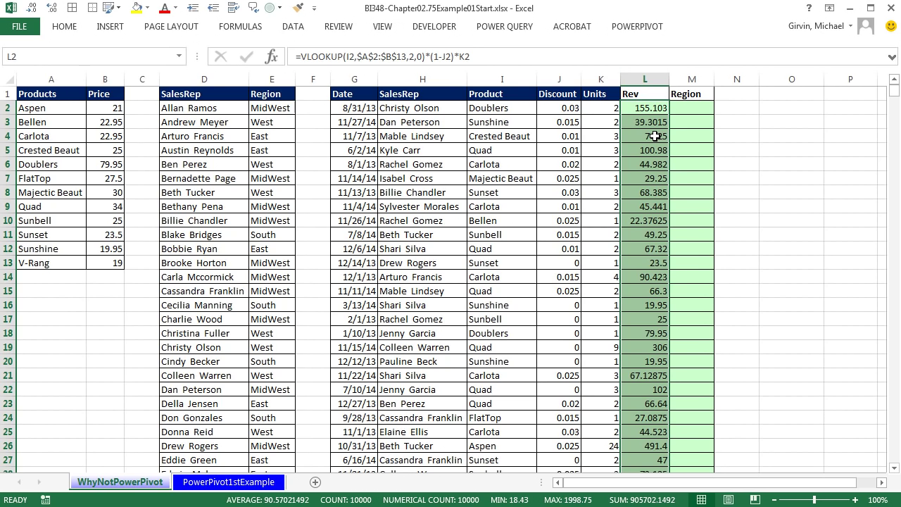
{"action": "key", "text": "ctrl+z"}
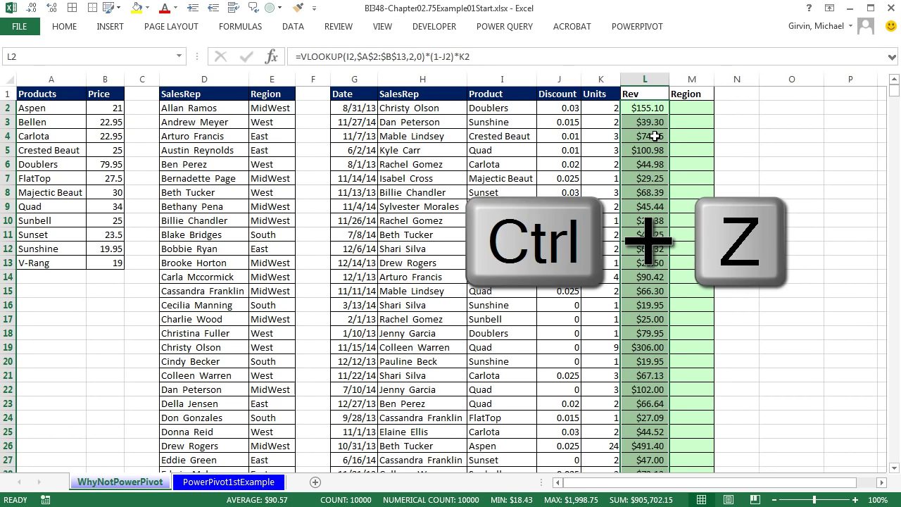
- Wrap the Rev formula in ROUND with 2 digits and enter it in all selected Rev cells
{"action": "key", "text": "F2"}
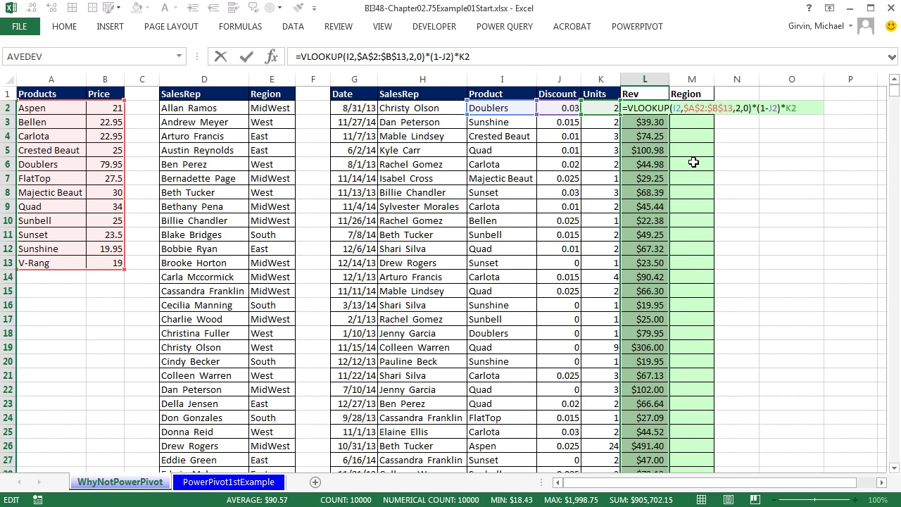
{"action": "type", "text": "ROUND("}
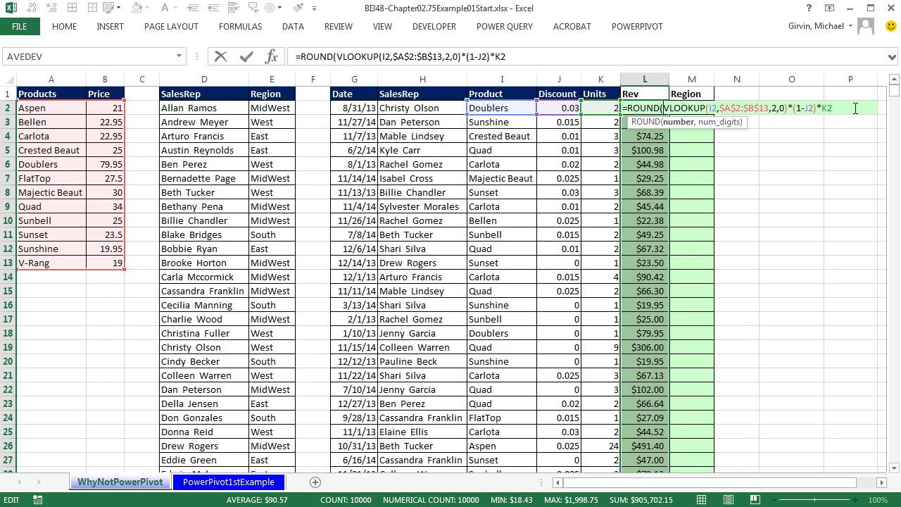
{"action": "left_click", "coordinate": [677, 123]}
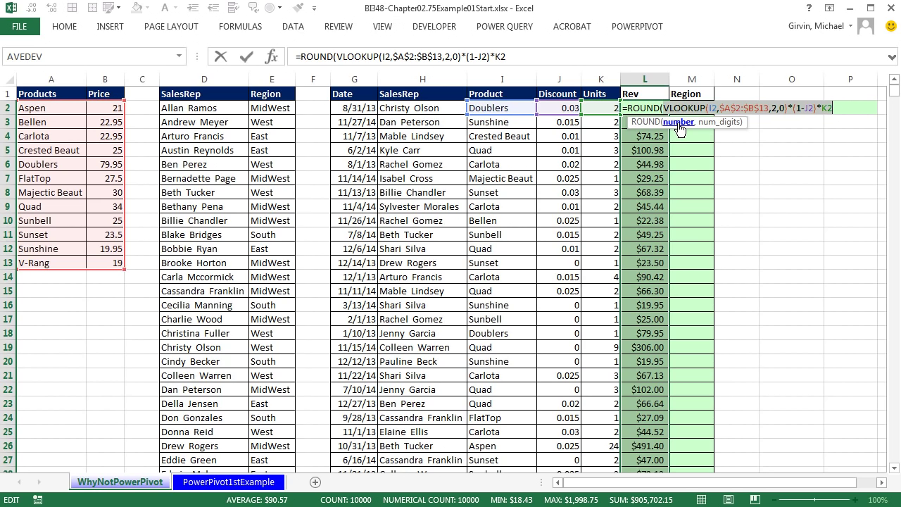
{"action": "left_click", "coordinate": [839, 103]}
{"action": "type", "text": ",2)"}
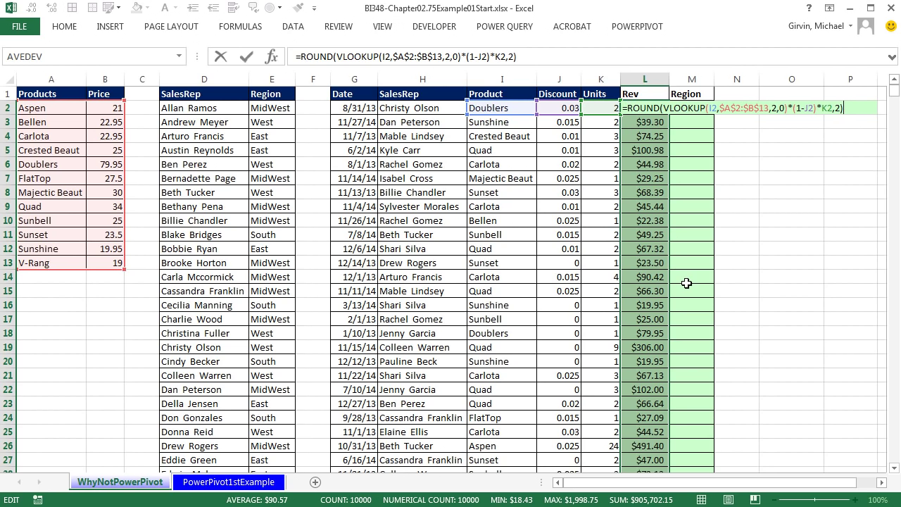
{"action": "key", "text": "ctrl+Return"}
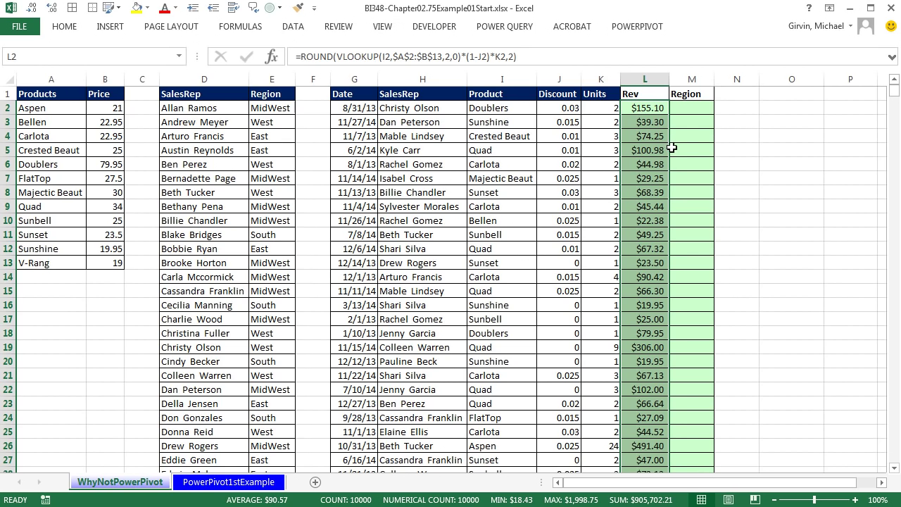
- Start a VLOOKUP formula in M2 with H2 as the lookup value and the absolute range $D$2:$E$73 as the table array
{"action": "left_click", "coordinate": [687, 110]}
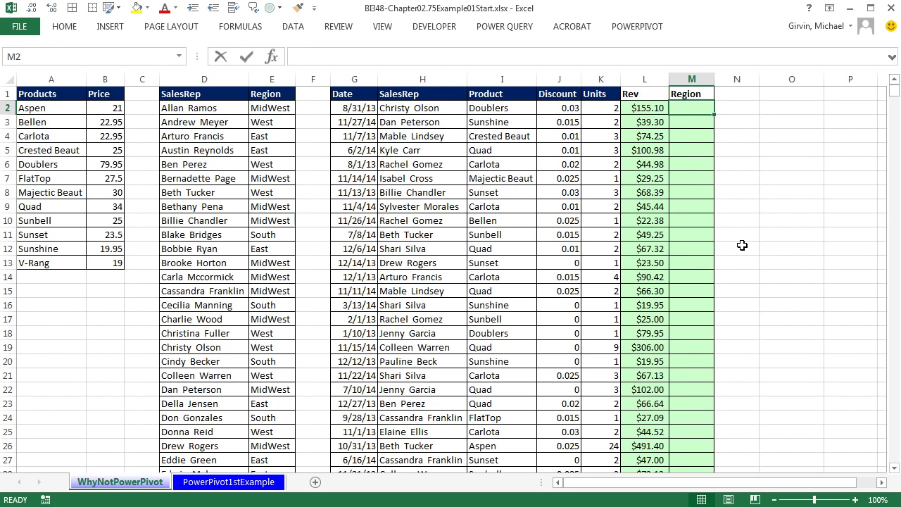
{"action": "type", "text": "=vl"}
{"action": "key", "text": "Tab"}
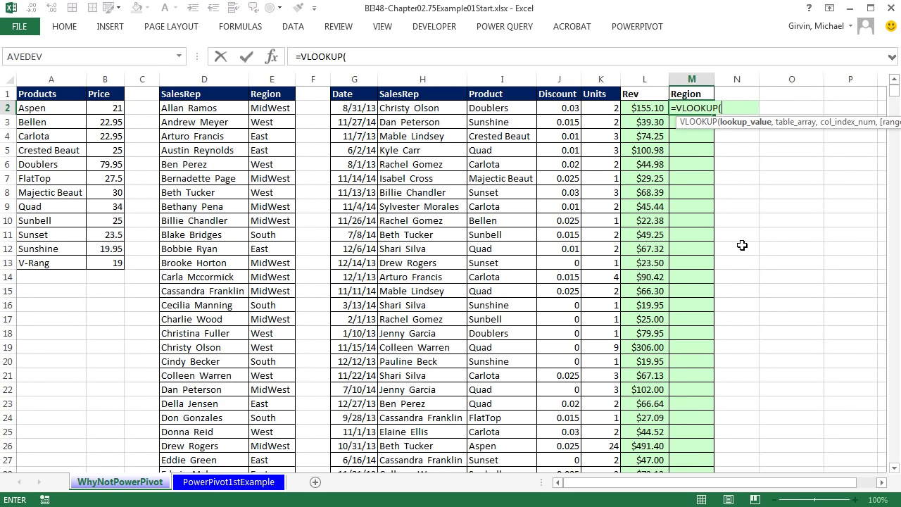
{"action": "left_click", "coordinate": [452, 108]}
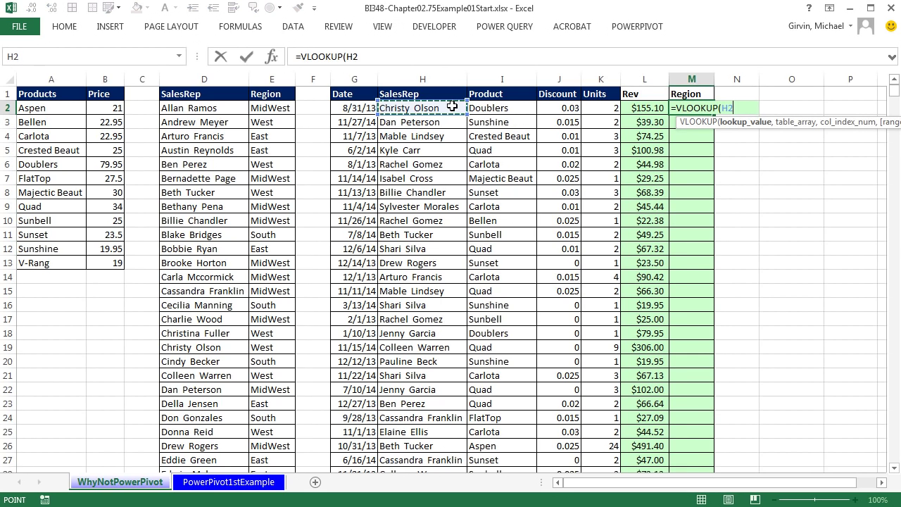
{"action": "type", "text": ","}
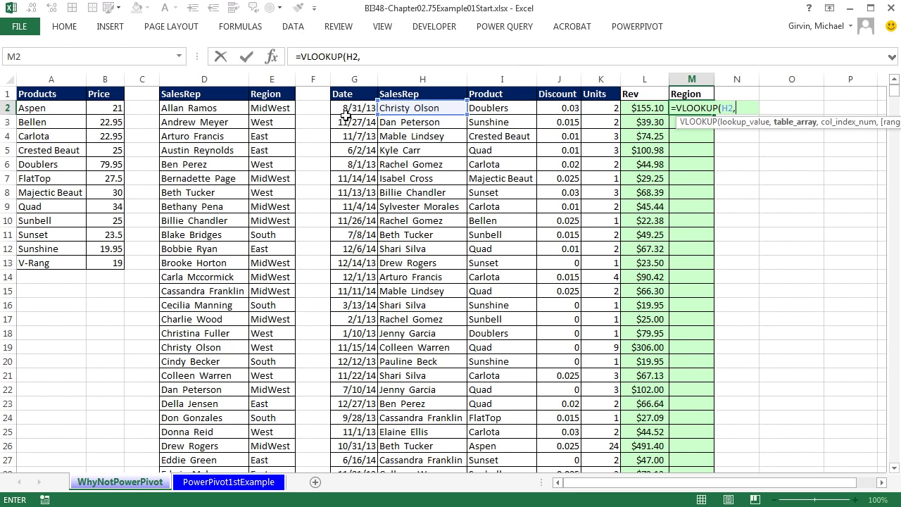
{"action": "left_click_drag", "start_coordinate": [190, 106], "coordinate": [268, 103]}
{"action": "key", "text": "ctrl+shift+Down"}
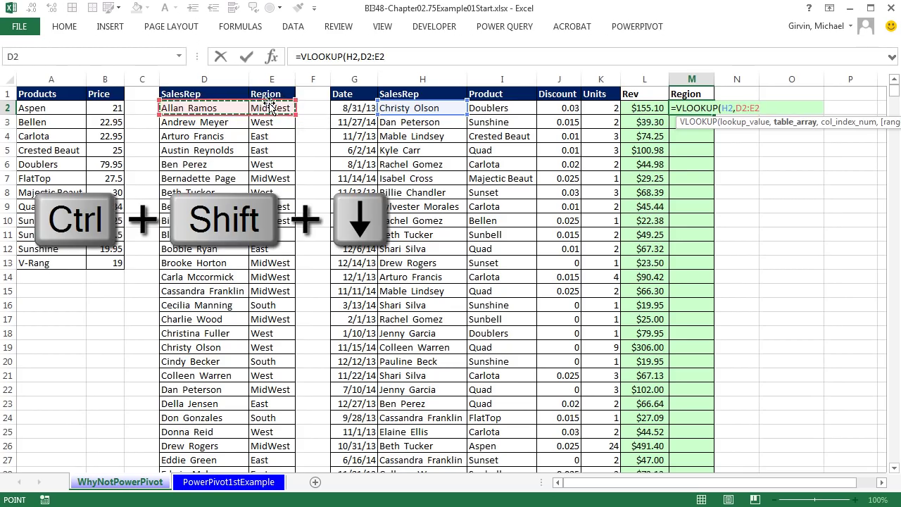
{"action": "key", "text": "F4"}
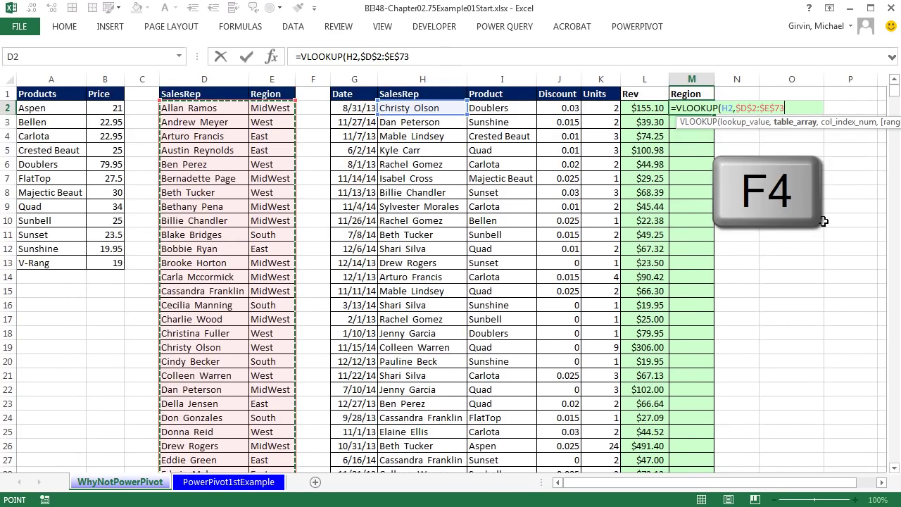
{"action": "type", "text": ","}
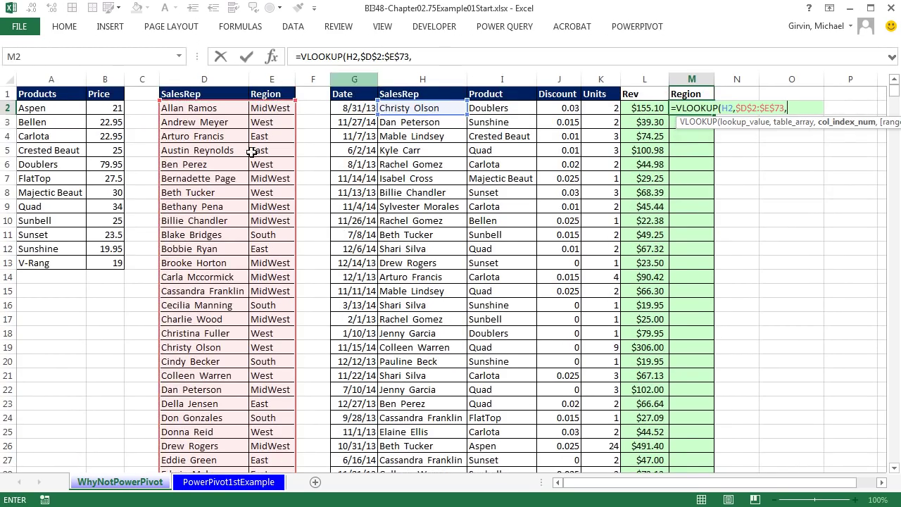
- Finish the Region formula with column index 2 and exact match 0, enter it in M2, and copy it down the column
{"action": "type", "text": "2"}
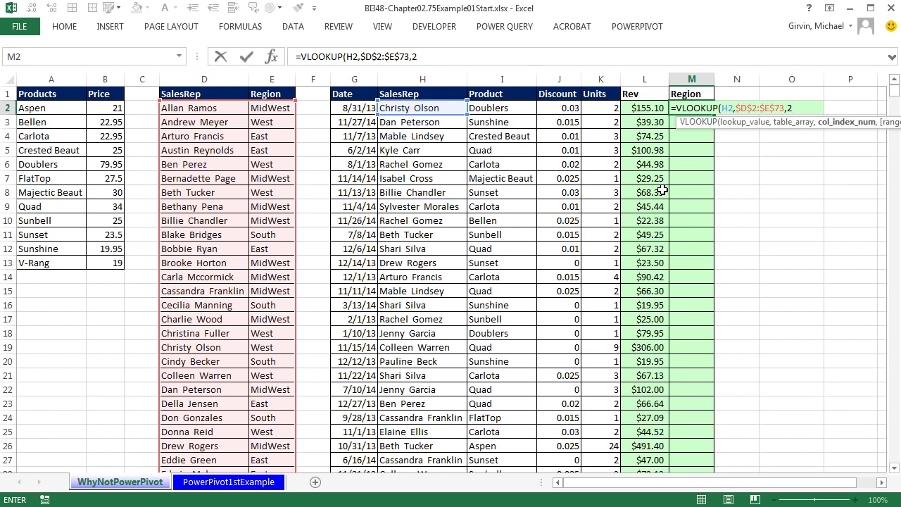
{"action": "type", "text": ",0)"}
{"action": "key", "text": "ctrl+Return"}
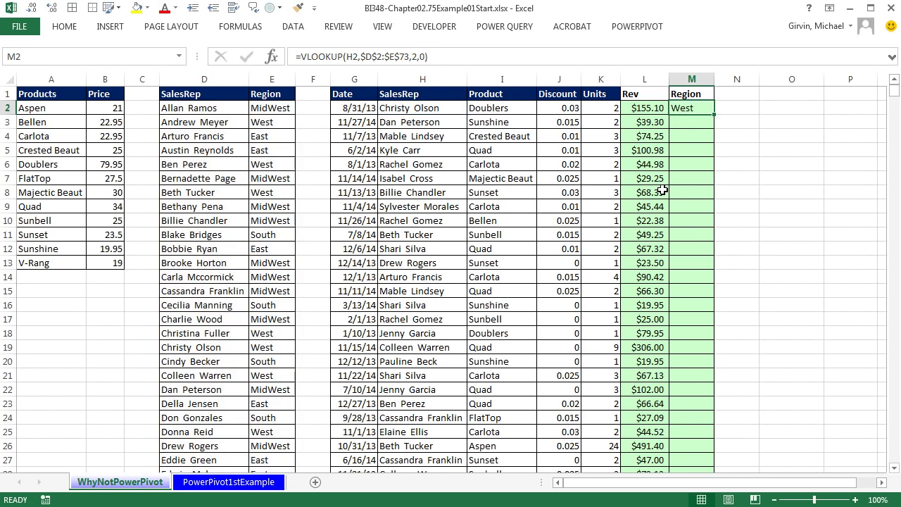
{"action": "double_click", "coordinate": [714, 116]}
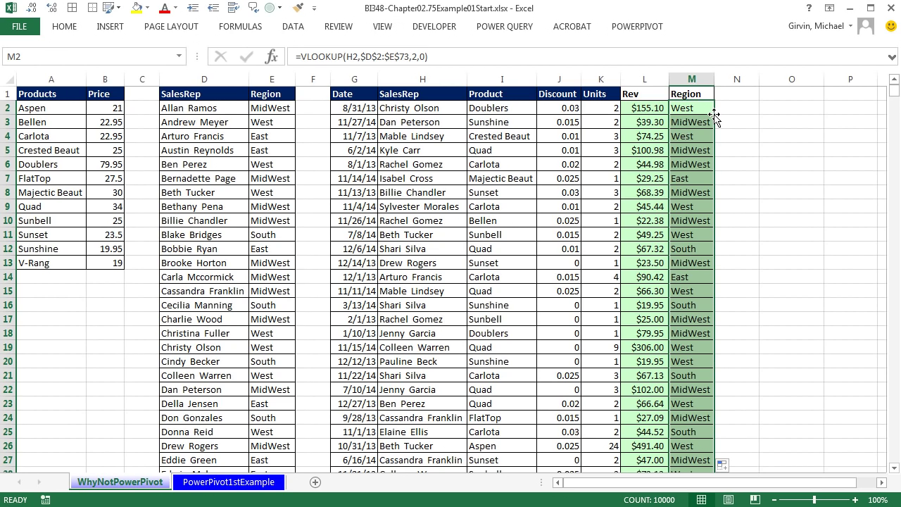
- Review the ROUND formula in L2, copy it down the Rev column again, and check the column's last row
{"action": "left_click", "coordinate": [646, 110]}
{"action": "key", "text": "F2"}
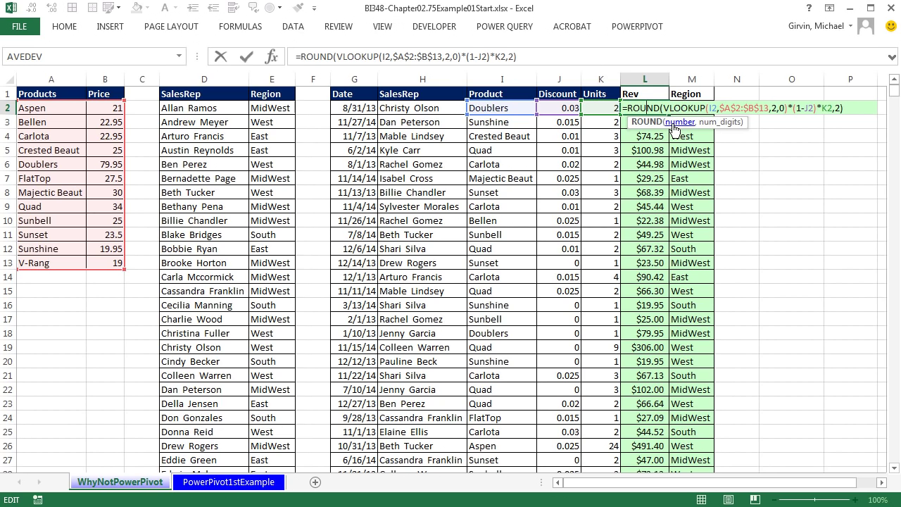
{"action": "key", "text": "ctrl+Return"}
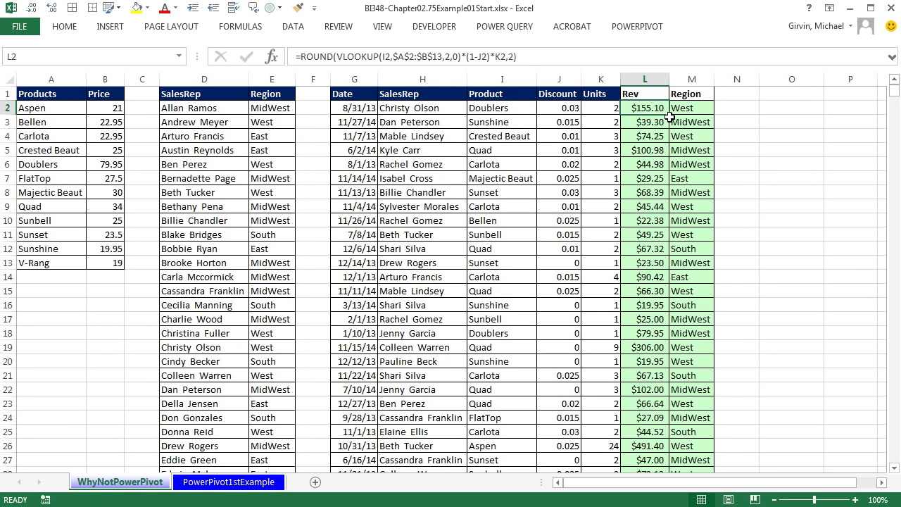
{"action": "double_click", "coordinate": [669, 115]}
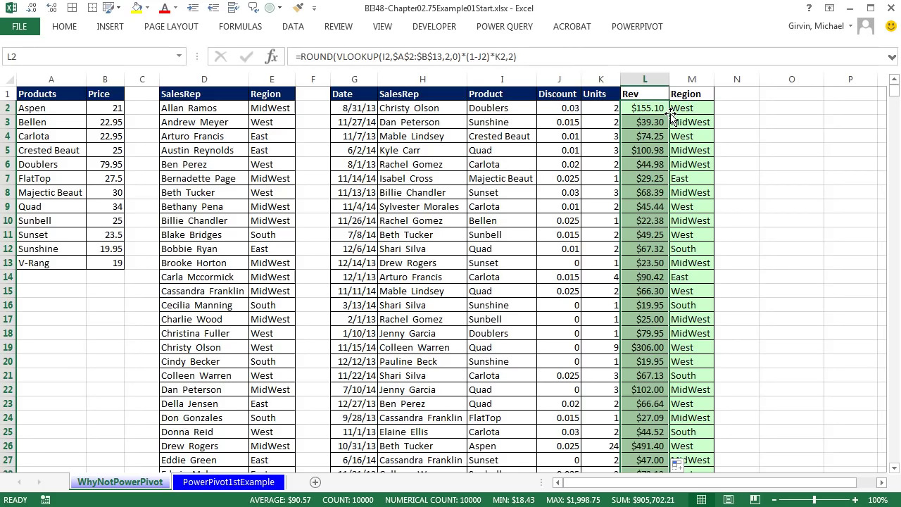
{"action": "key", "text": "ctrl+Down"}
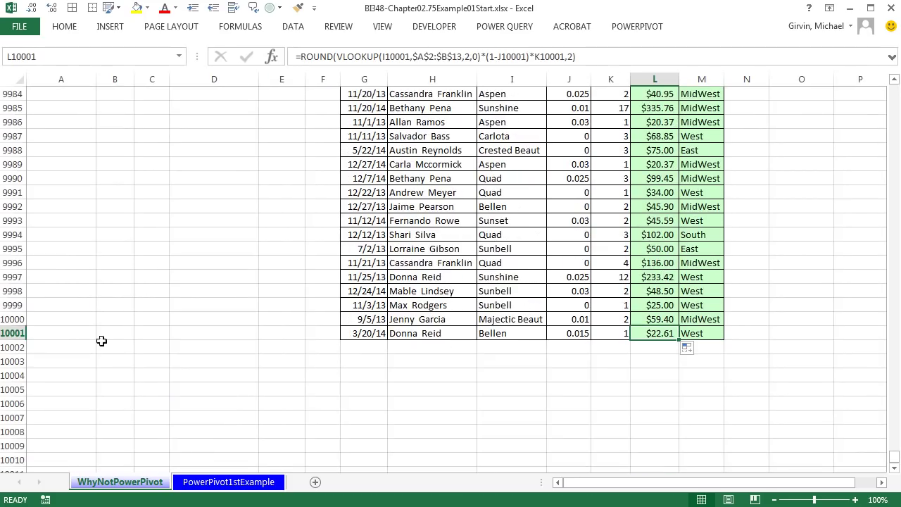
{"action": "key", "text": "ctrl+Up"}
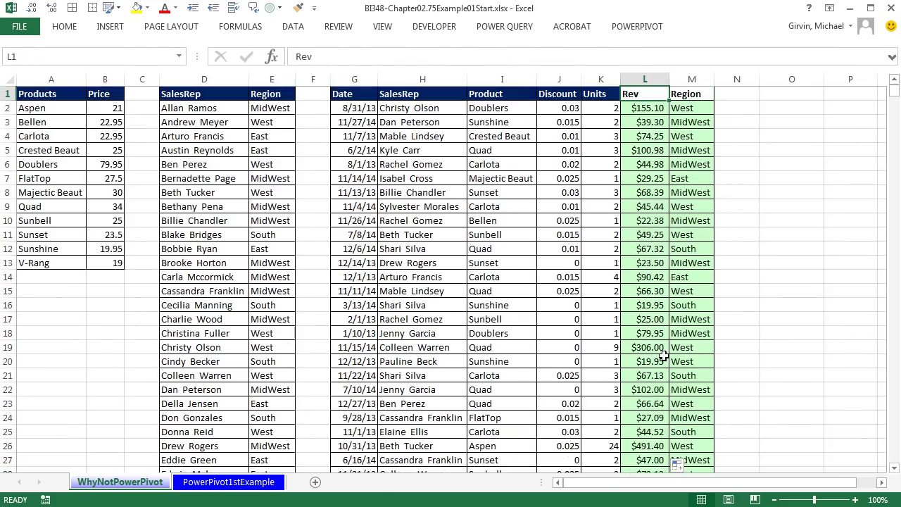
- Create a PivotTable from the sales table range G1:M10001, placed on the existing worksheet at cell O1
{"action": "left_click", "coordinate": [565, 123]}
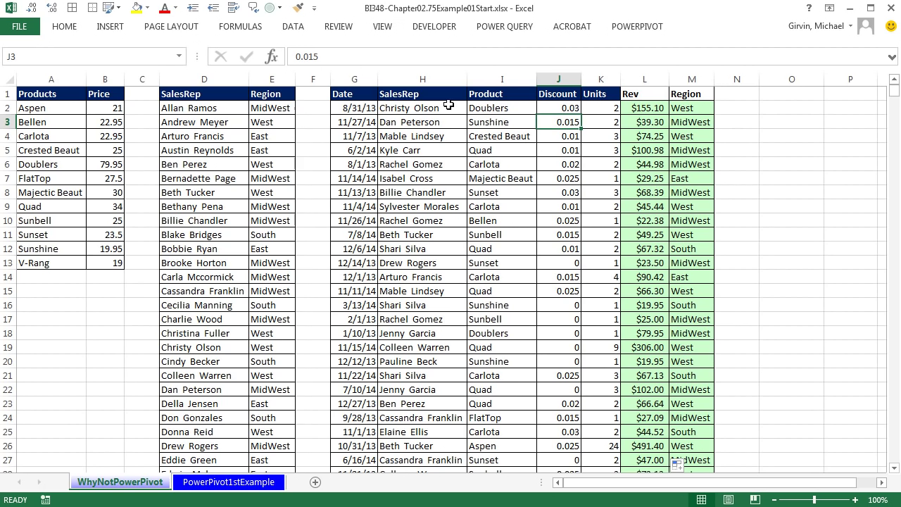
{"action": "left_click", "coordinate": [110, 26]}
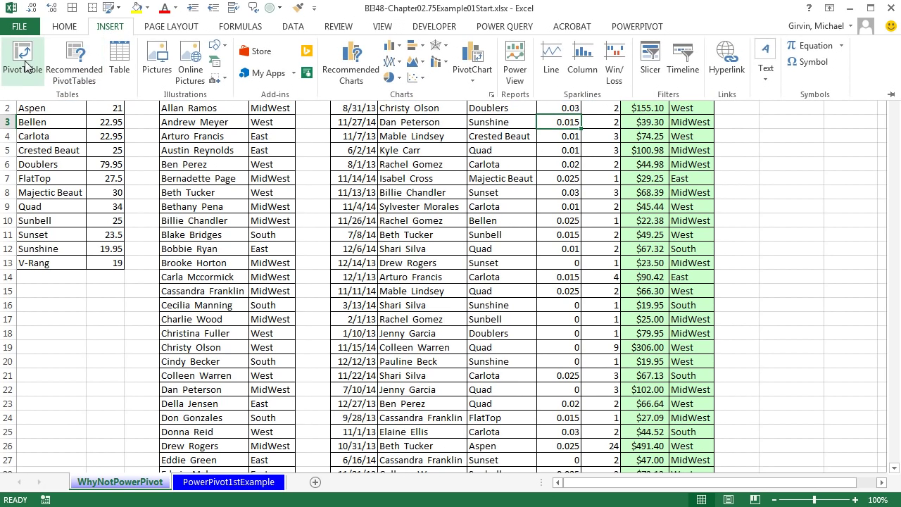
{"action": "key", "text": "alt+n"}
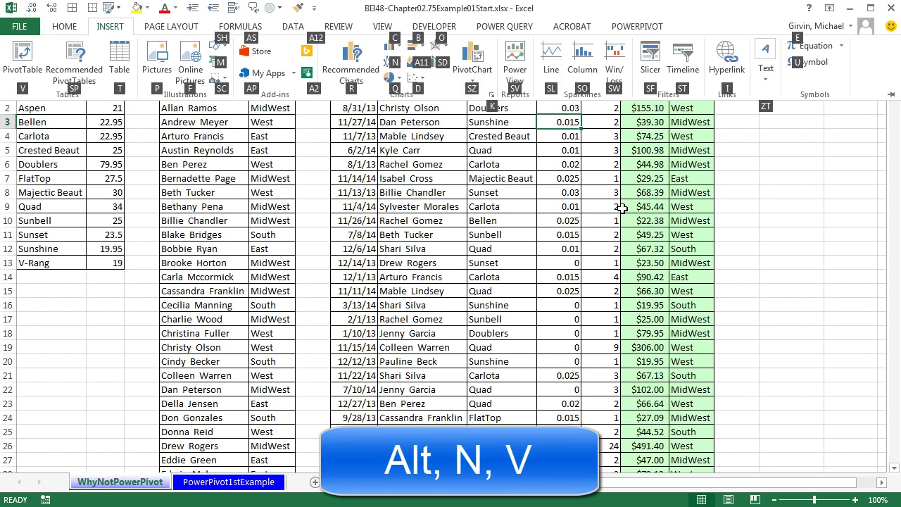
{"action": "key", "text": "v"}
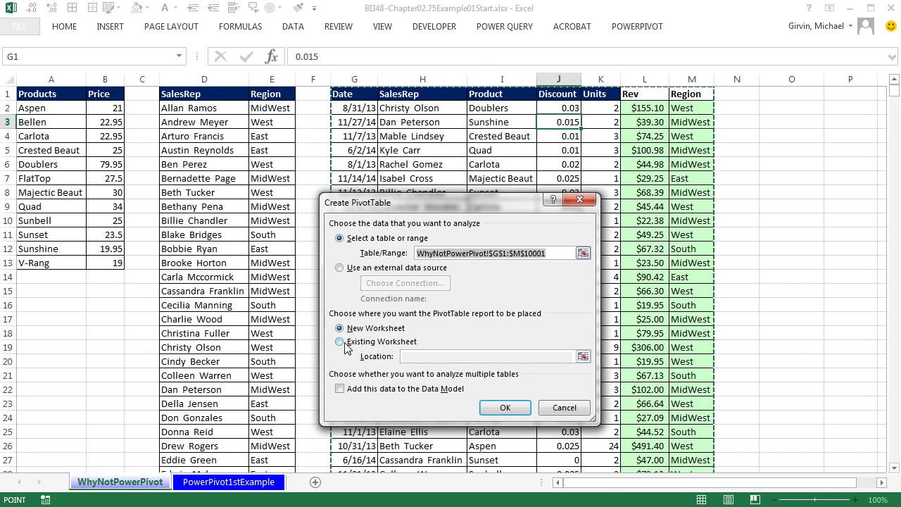
{"action": "left_click", "coordinate": [345, 345]}
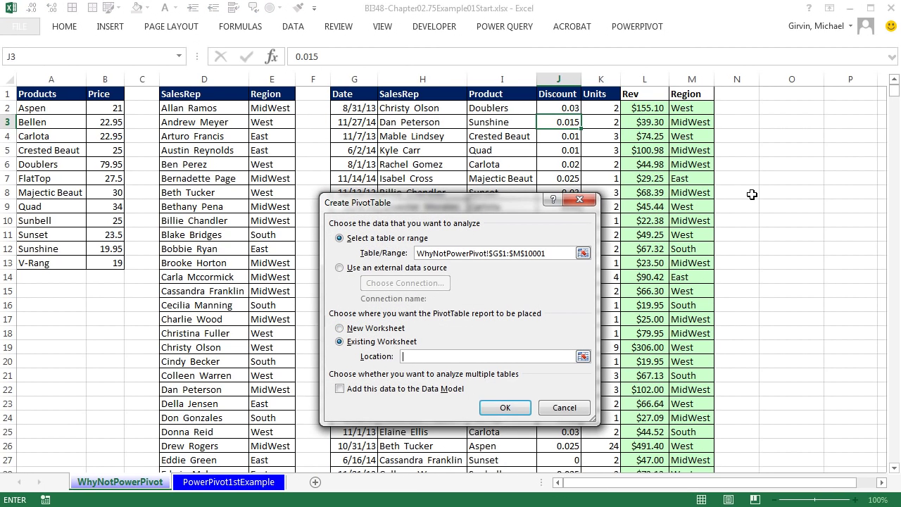
{"action": "left_click", "coordinate": [783, 93]}
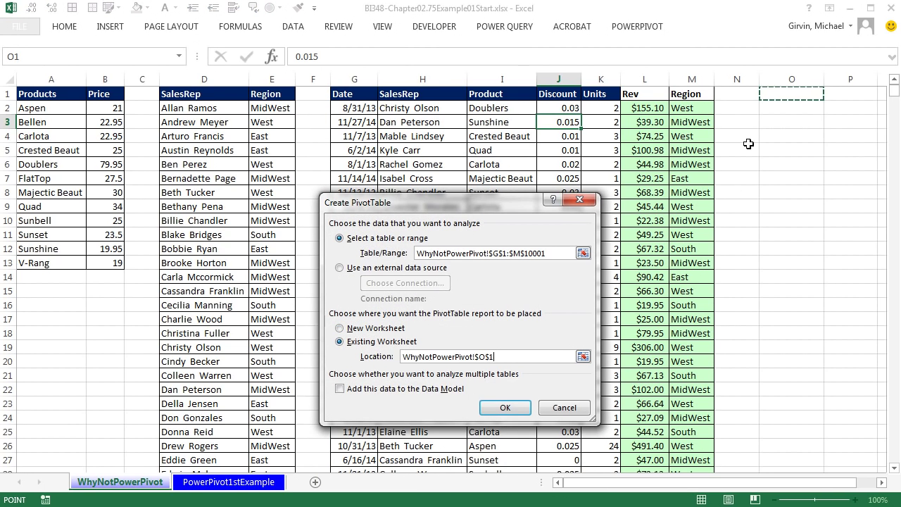
{"action": "left_click", "coordinate": [504, 408]}
- Add Region to the PivotTable's rows and Rev to its values as a sum
{"action": "left_click_drag", "start_coordinate": [788, 483], "coordinate": [842, 484]}
{"action": "left_click_drag", "start_coordinate": [843, 488], "coordinate": [853, 489]}
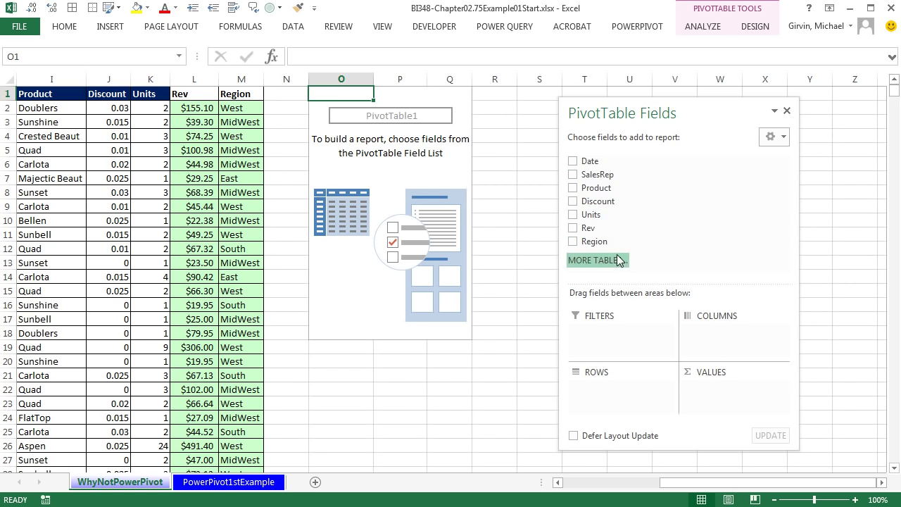
{"action": "left_click_drag", "start_coordinate": [622, 240], "coordinate": [633, 394]}
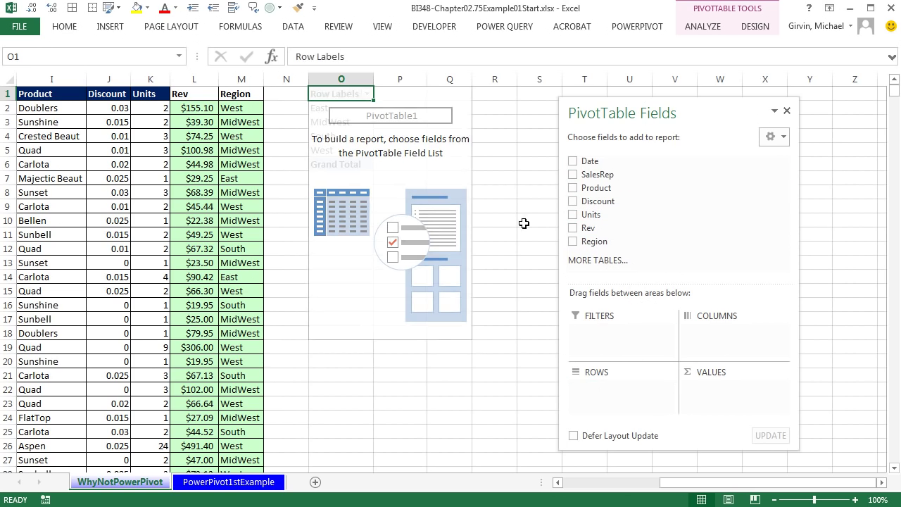
{"action": "left_click_drag", "start_coordinate": [590, 228], "coordinate": [713, 403]}
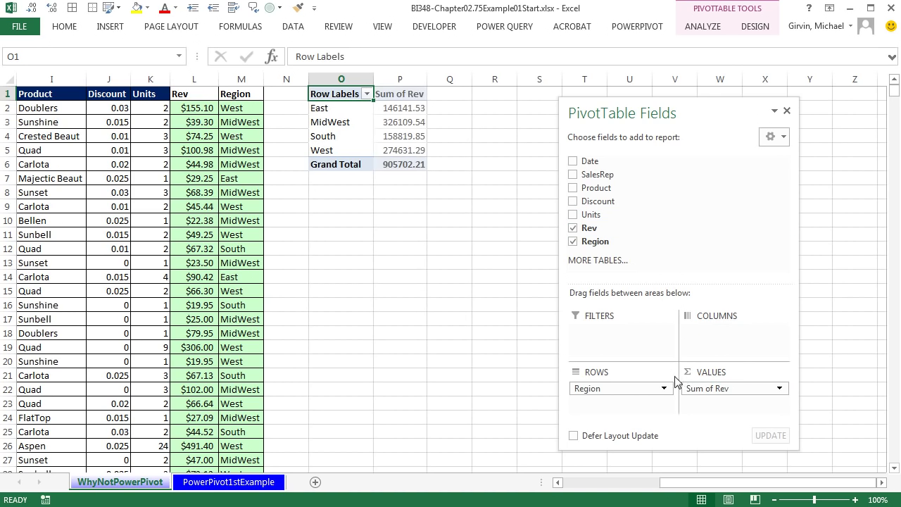
- Show the PivotTable report in Tabular Form
{"action": "left_click", "coordinate": [754, 27]}
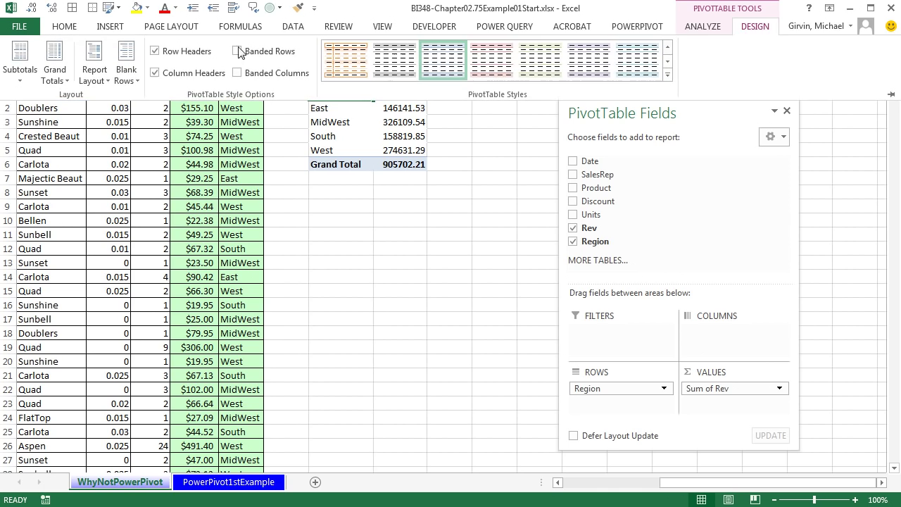
{"action": "left_click", "coordinate": [91, 77]}
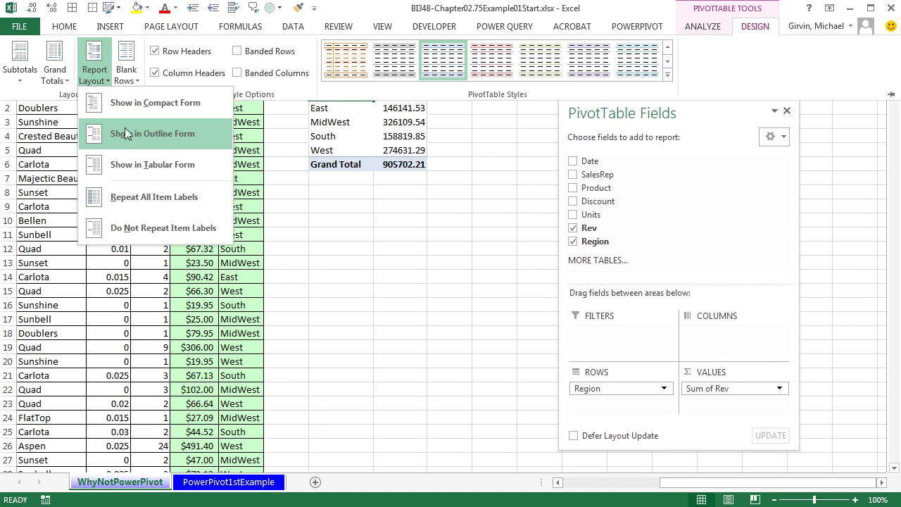
{"action": "left_click", "coordinate": [135, 162]}
{"action": "left_click", "coordinate": [364, 212]}
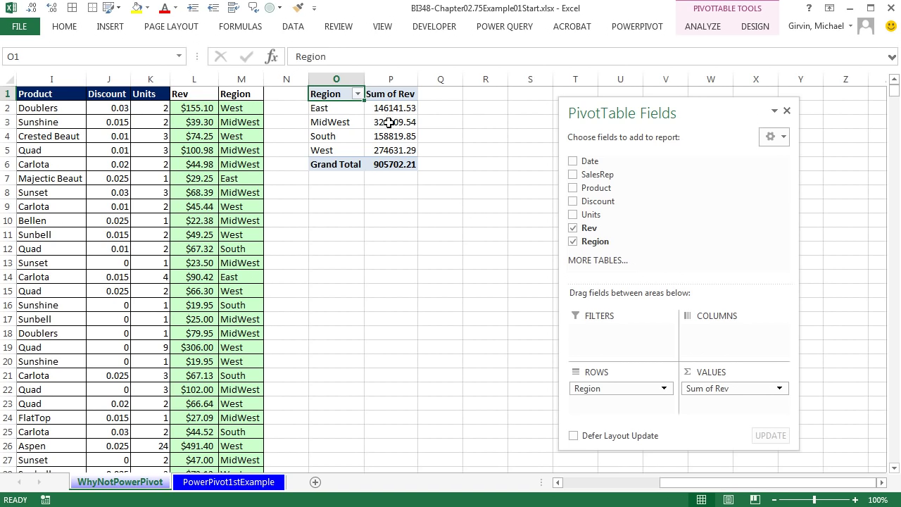
- Set the number format of the PivotTable's Sum of Rev field to Currency with 2 decimal places and the $ symbol
{"action": "mouse_move", "coordinate": [390, 123]}
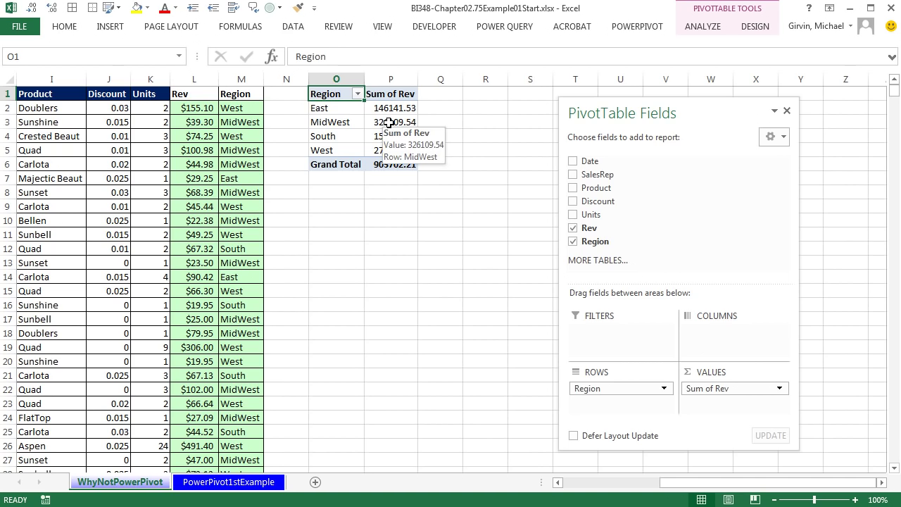
{"action": "left_click", "coordinate": [378, 109]}
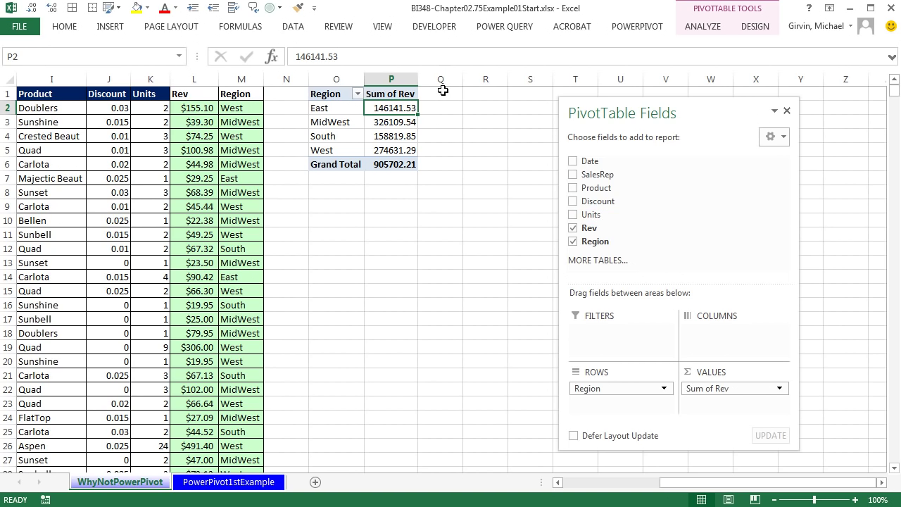
{"action": "right_click", "coordinate": [392, 109]}
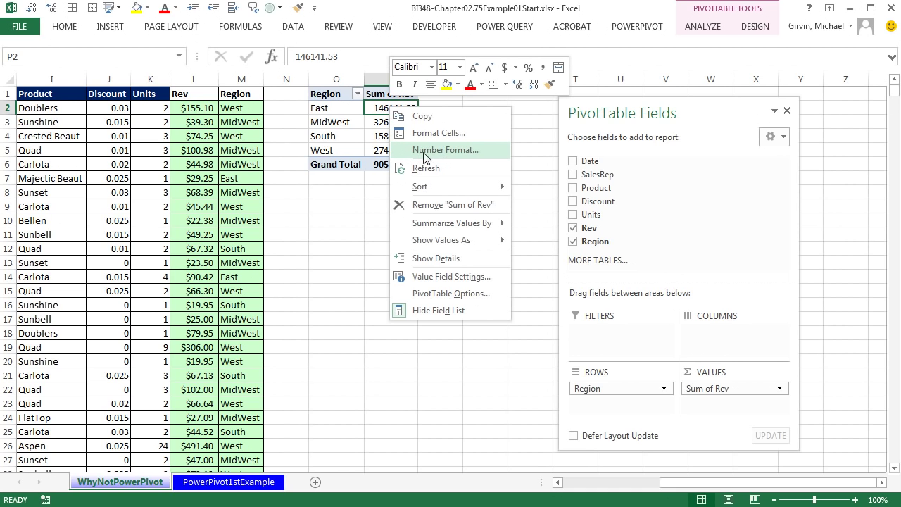
{"action": "left_click", "coordinate": [430, 153]}
{"action": "left_click_drag", "start_coordinate": [379, 4], "coordinate": [640, 101]}
{"action": "left_click", "coordinate": [529, 161]}
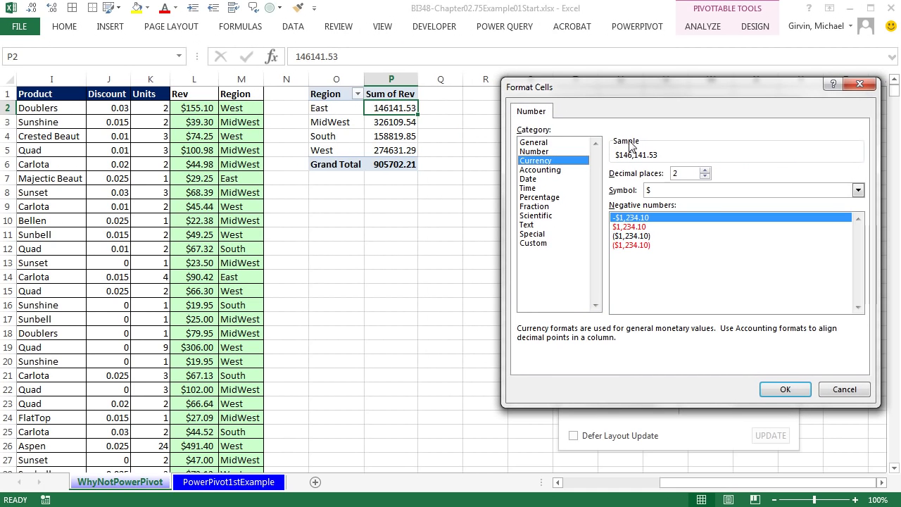
{"action": "left_click", "coordinate": [768, 389]}
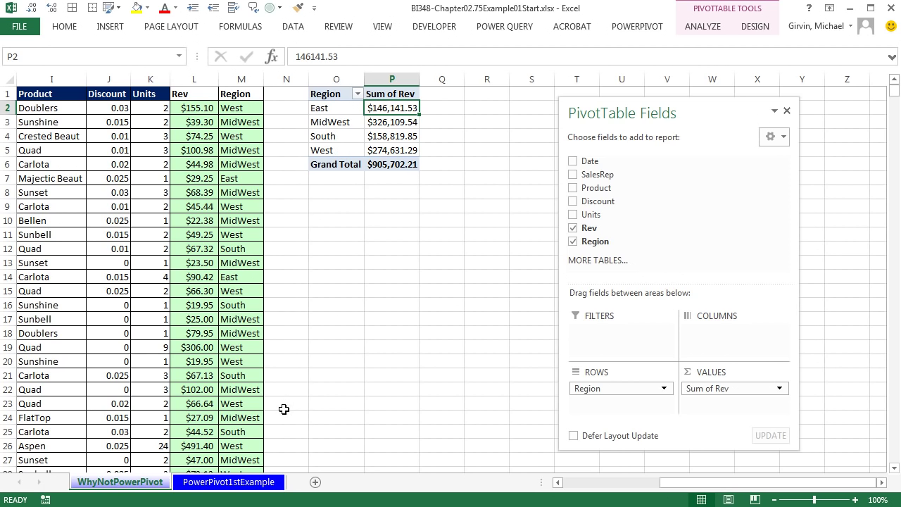
- On the PowerPivot1stExample sheet, convert the sales data range G1:K10001 into an Excel table with headers
{"action": "left_click", "coordinate": [233, 482]}
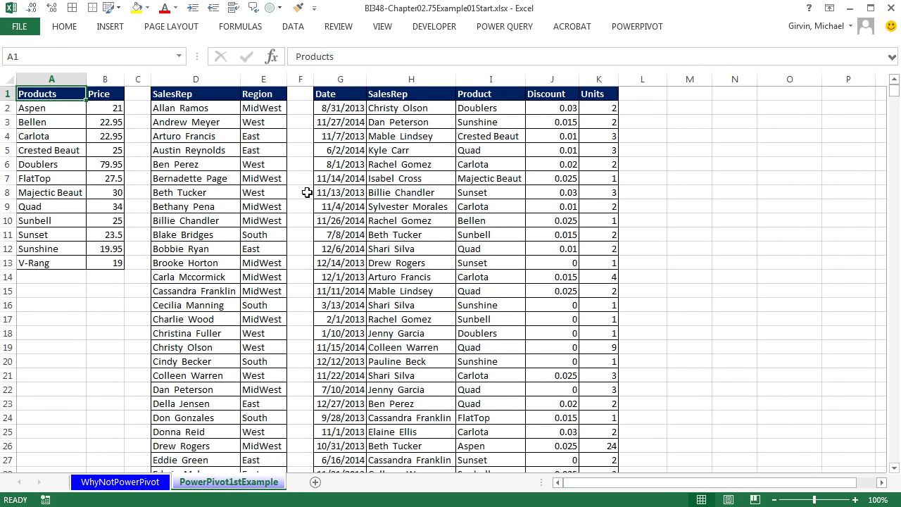
{"action": "left_click", "coordinate": [451, 122]}
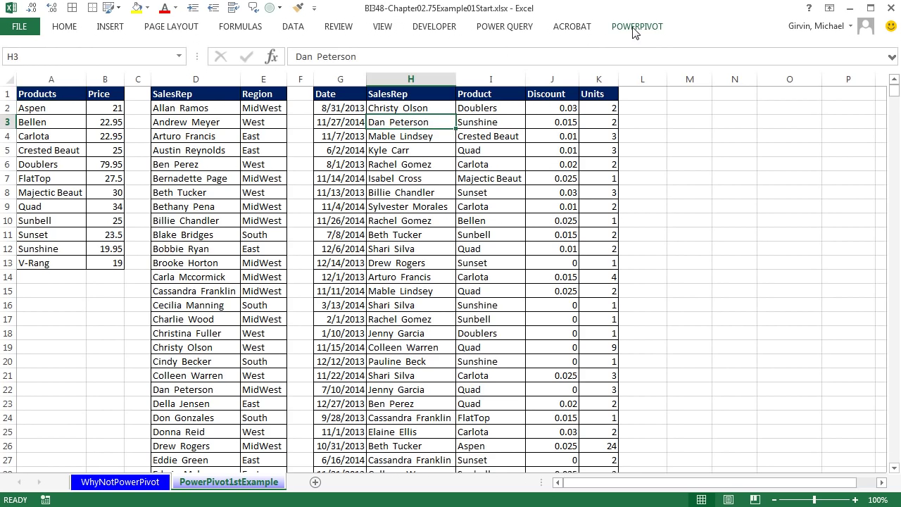
{"action": "left_click", "coordinate": [634, 30]}
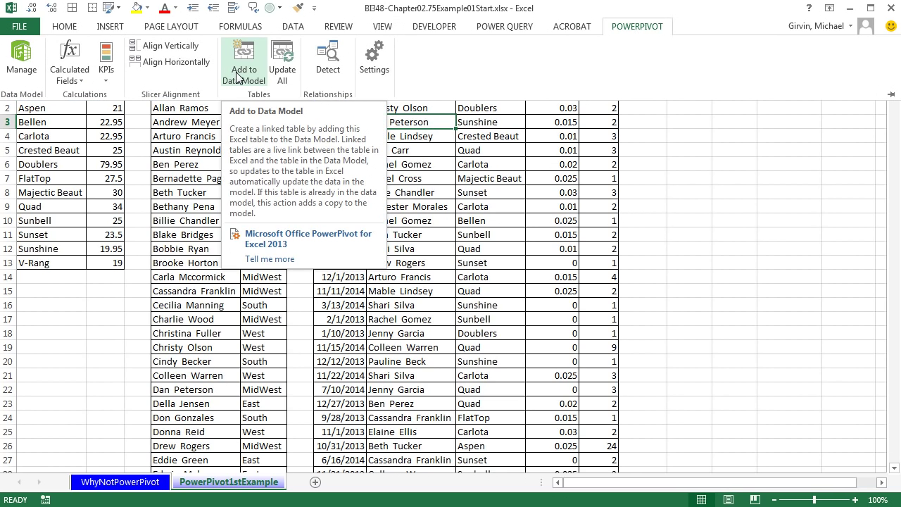
{"action": "left_click", "coordinate": [461, 190]}
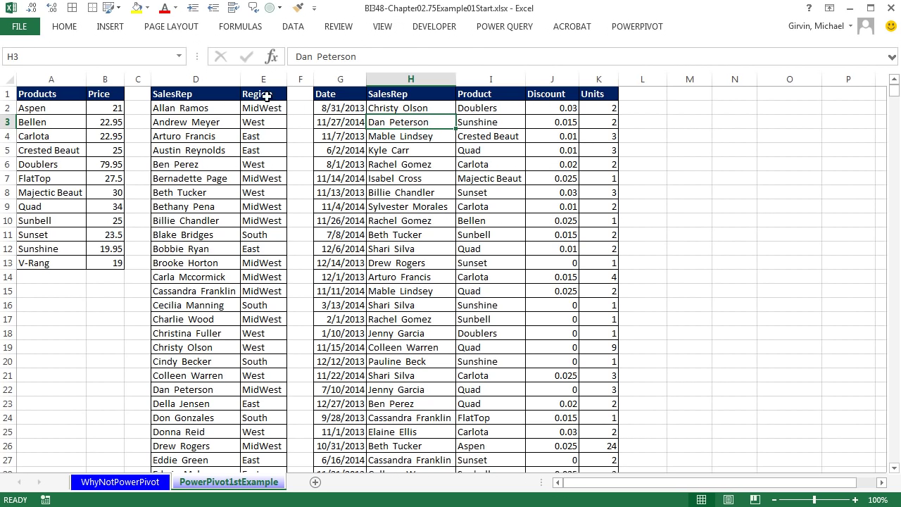
{"action": "left_click", "coordinate": [107, 28]}
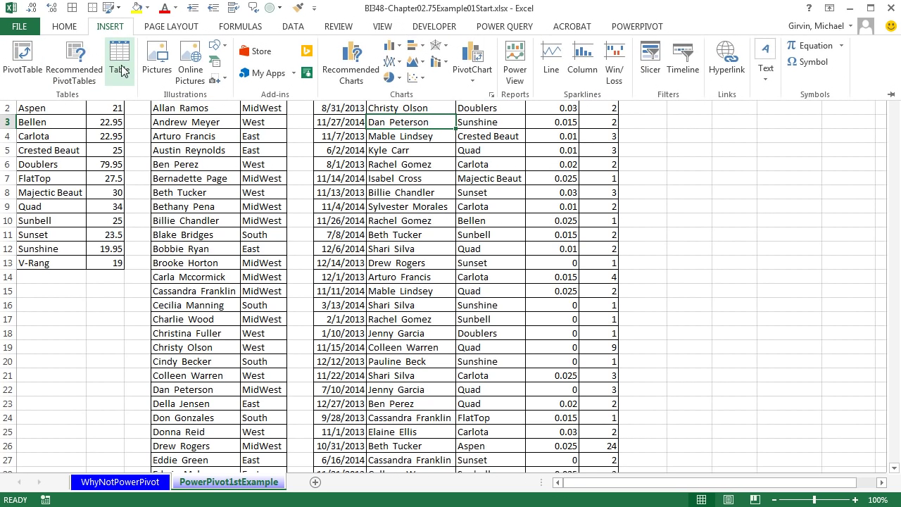
{"action": "left_click", "coordinate": [377, 181]}
{"action": "key", "text": "ctrl+t"}
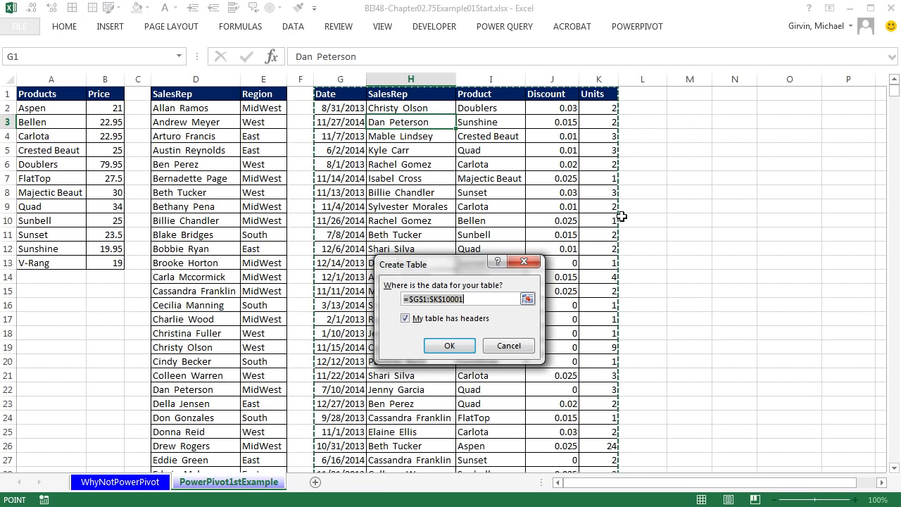
{"action": "key", "text": "Return"}
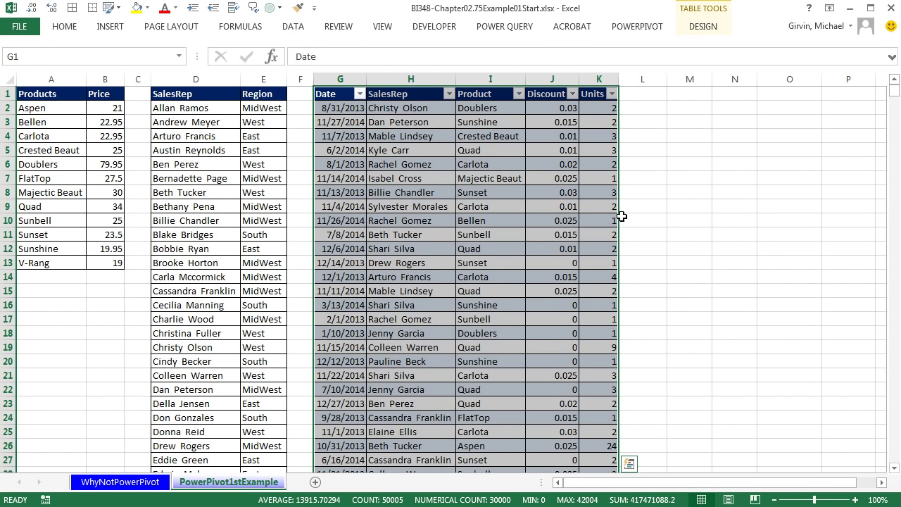
- Rename the sales data table as fSales
{"action": "left_click", "coordinate": [702, 29]}
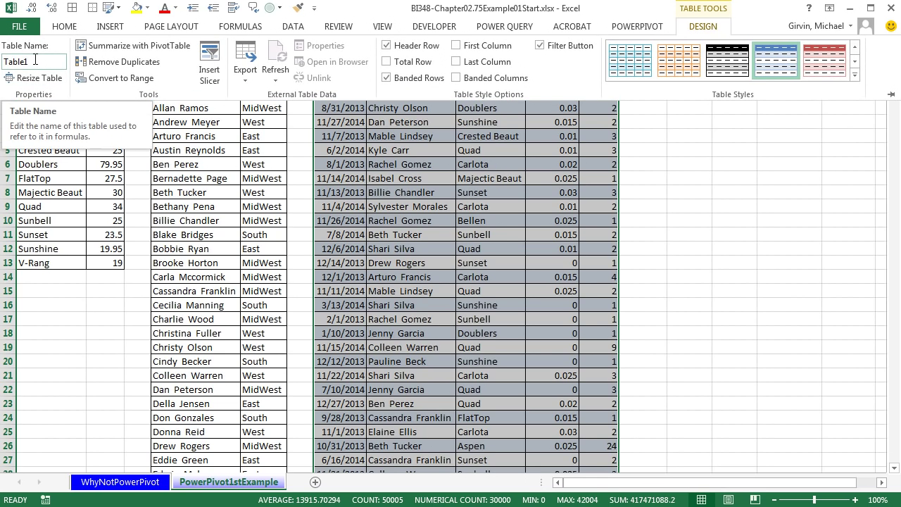
{"action": "left_click", "coordinate": [595, 187]}
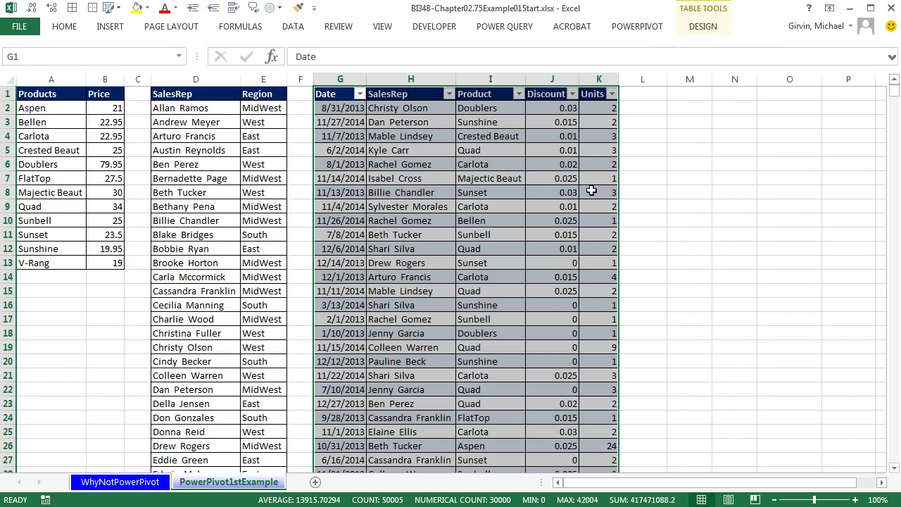
{"action": "key", "text": "alt"}
{"action": "key", "text": "j"}
{"action": "key", "text": "t"}
{"action": "key", "text": "a"}
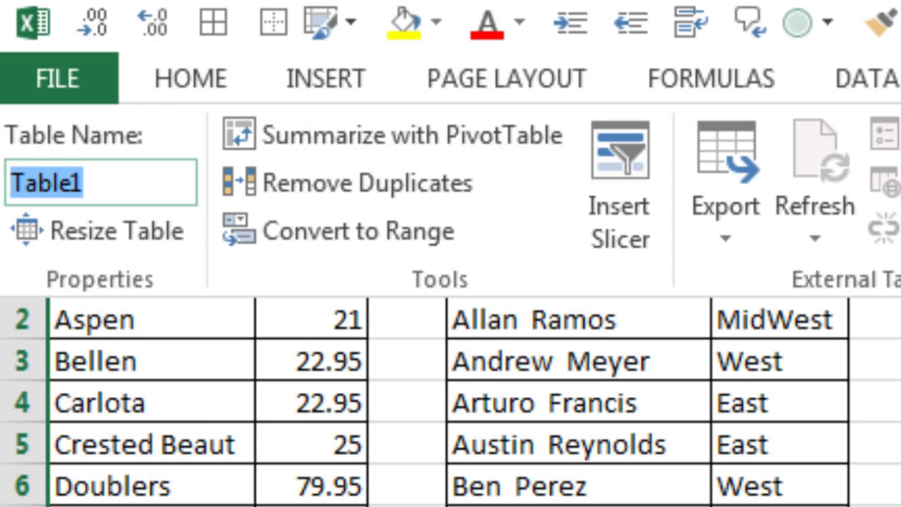
{"action": "type", "text": "f"}
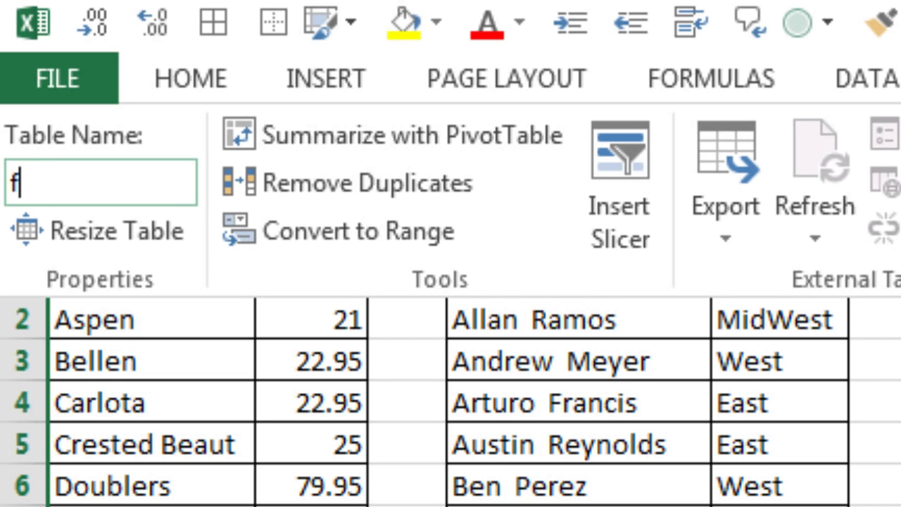
{"action": "type", "text": "Sales"}
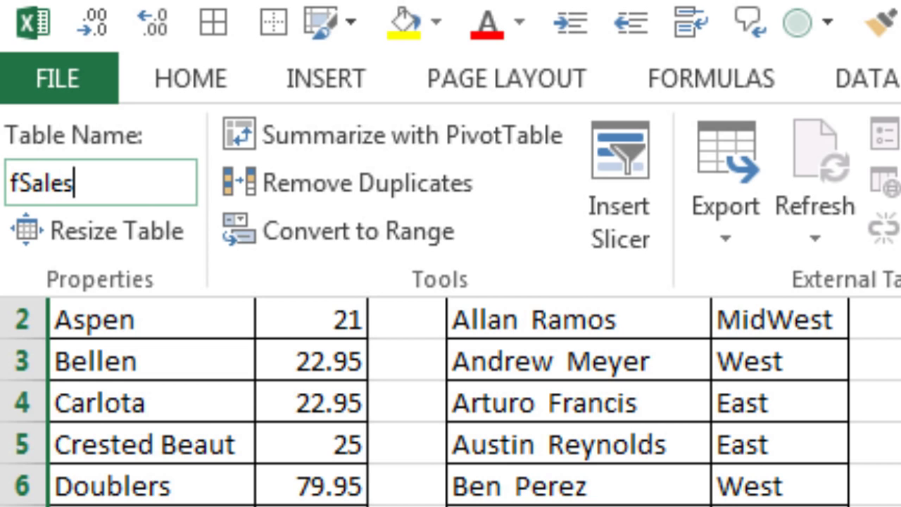
{"action": "key", "text": "Return"}
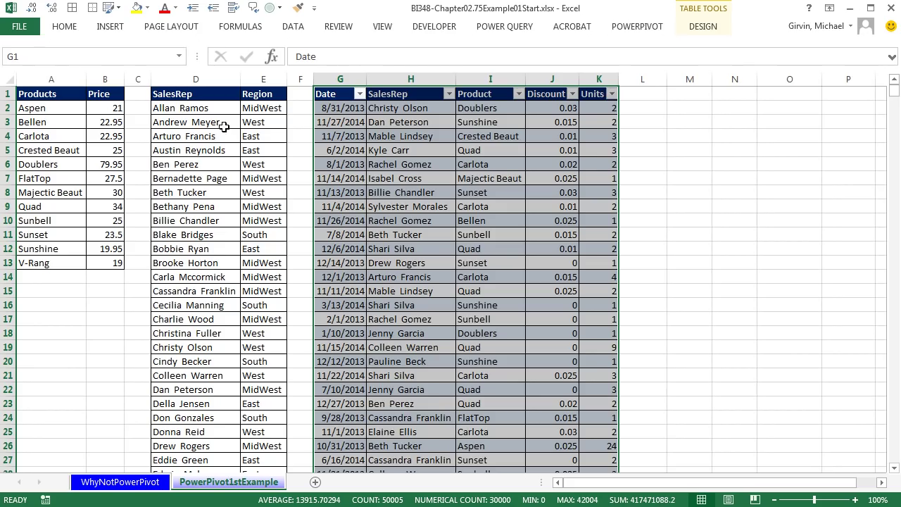
- Convert the SalesRep and Region range D1:E73 into a table with headers and name it dSalesRep
{"action": "left_click", "coordinate": [222, 122]}
{"action": "key", "text": "ctrl+t"}
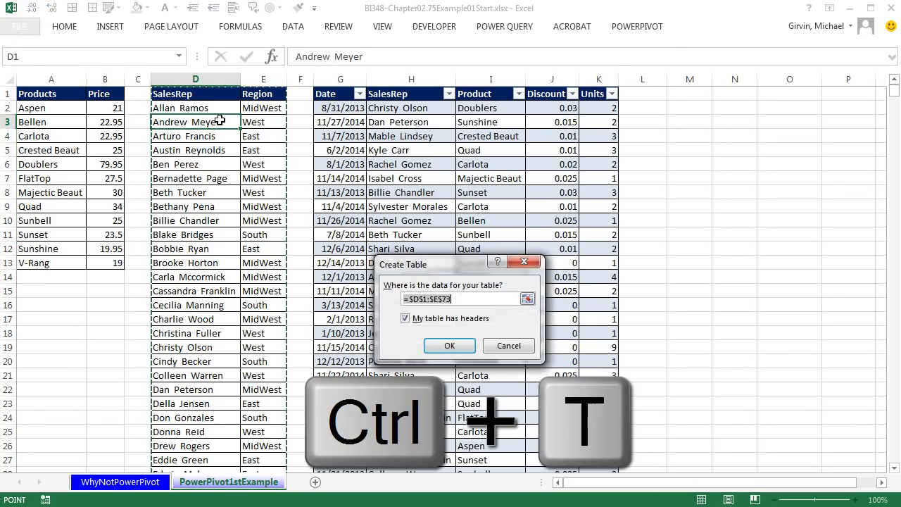
{"action": "key", "text": "Return"}
{"action": "key", "text": "alt+j"}
{"action": "key", "text": "t"}
{"action": "key", "text": "a"}
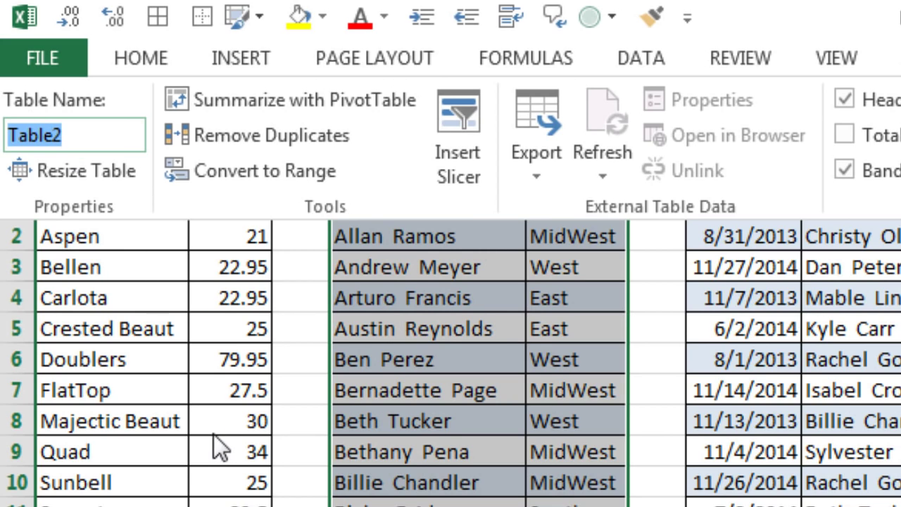
{"action": "type", "text": "d"}
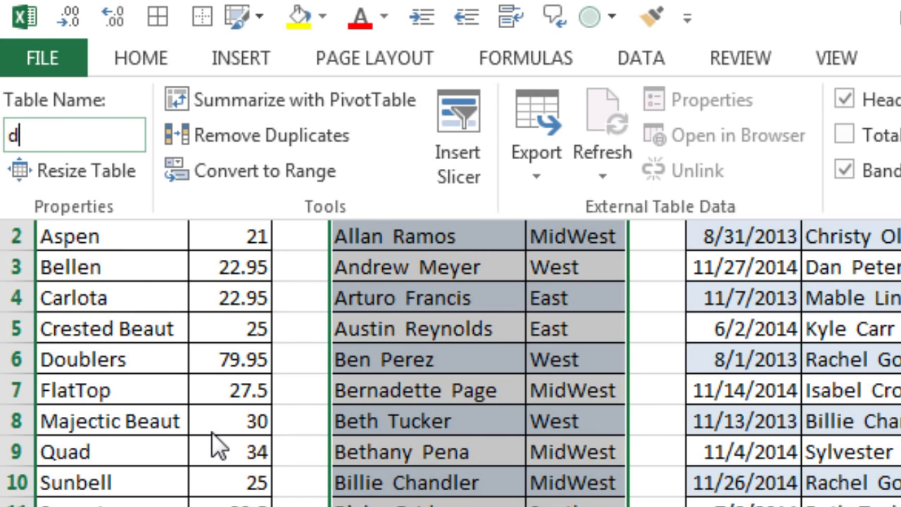
{"action": "type", "text": "SalesRep"}
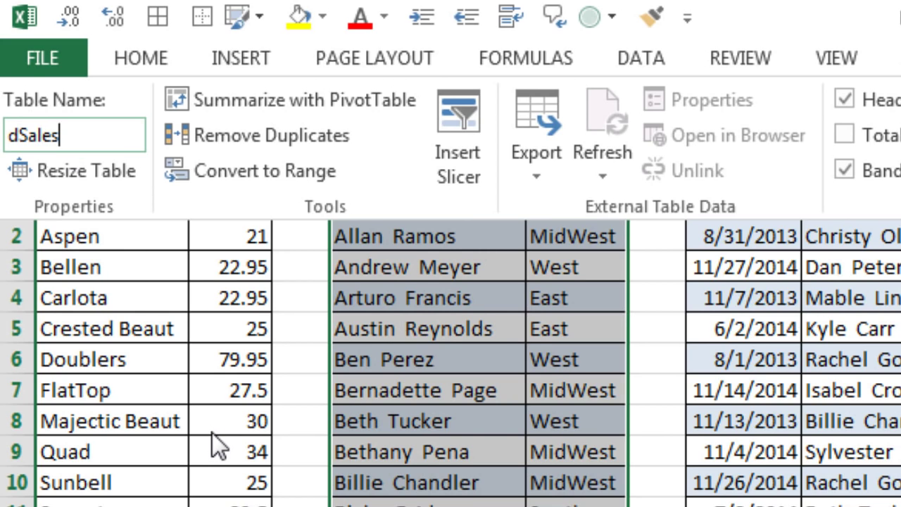
{"action": "key", "text": "Return"}
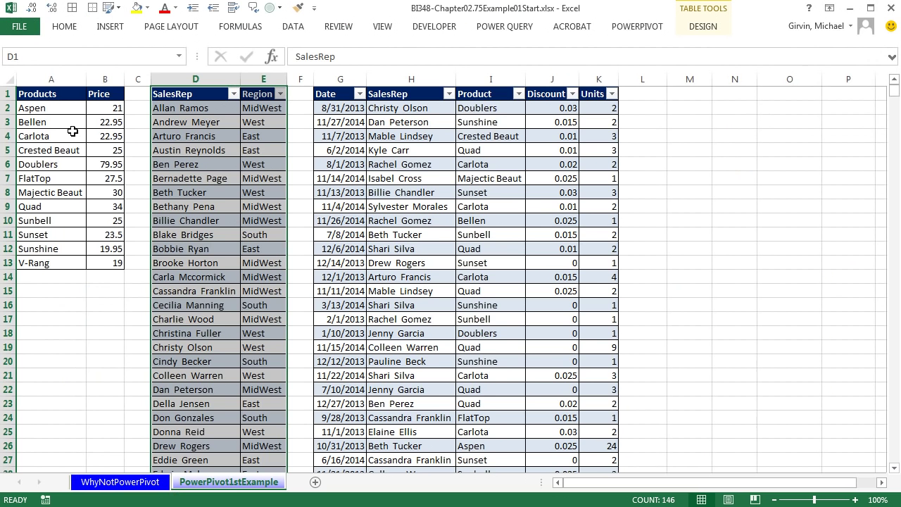
- Convert the Products and Price range A1:B13 into a table with headers and name it dProduct
{"action": "left_click", "coordinate": [68, 125]}
{"action": "key", "text": "ctrl+t"}
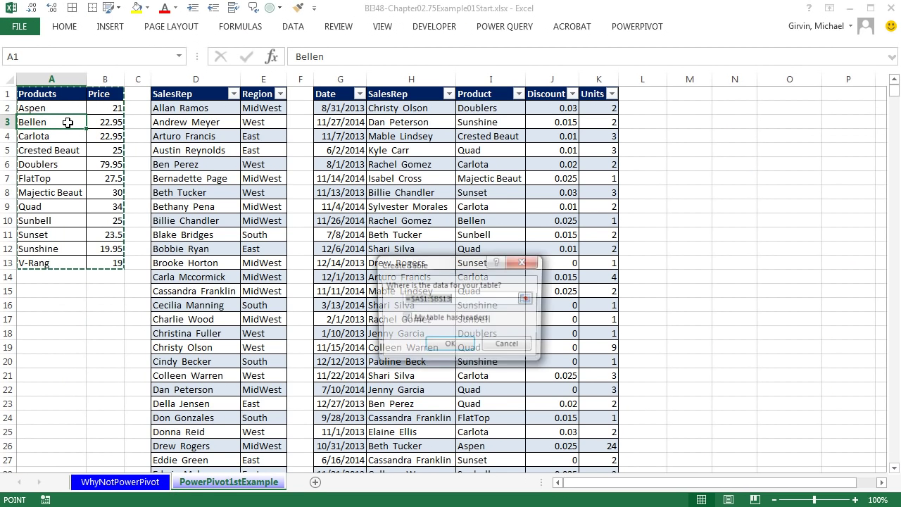
{"action": "key", "text": "Return"}
{"action": "key", "text": "alt"}
{"action": "type", "text": "jtable3"}
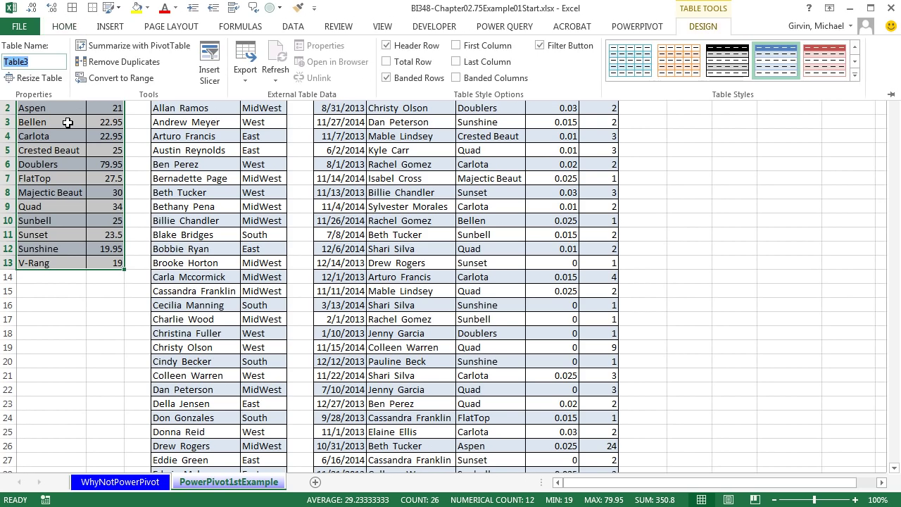
{"action": "type", "text": "dProduct"}
{"action": "key", "text": "Return"}
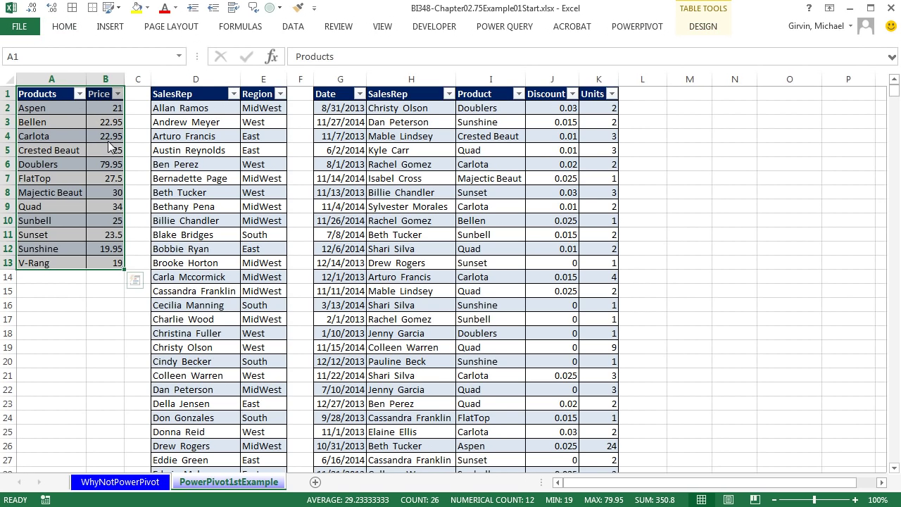
- Add the dProduct table to the PowerPivot Data Model as a linked table
{"action": "left_click", "coordinate": [368, 164]}
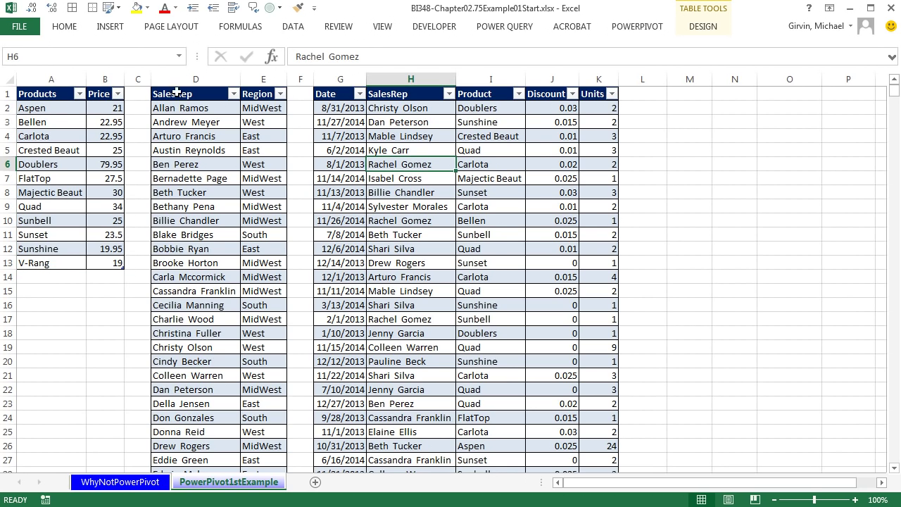
{"action": "left_click", "coordinate": [67, 137]}
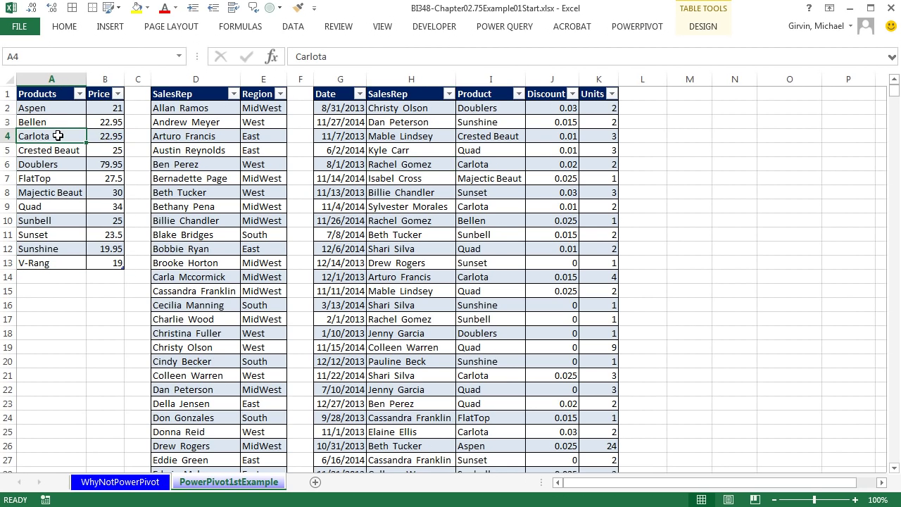
{"action": "left_click", "coordinate": [632, 28]}
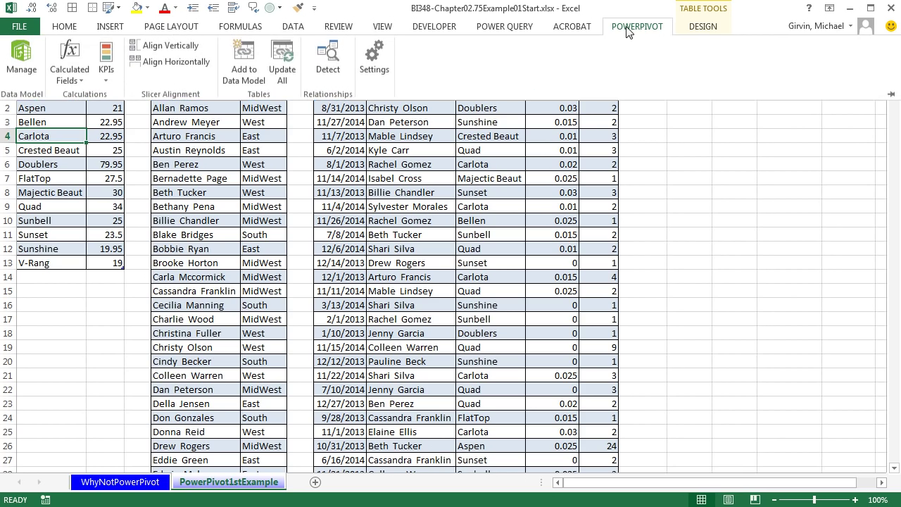
{"action": "left_click", "coordinate": [255, 75]}
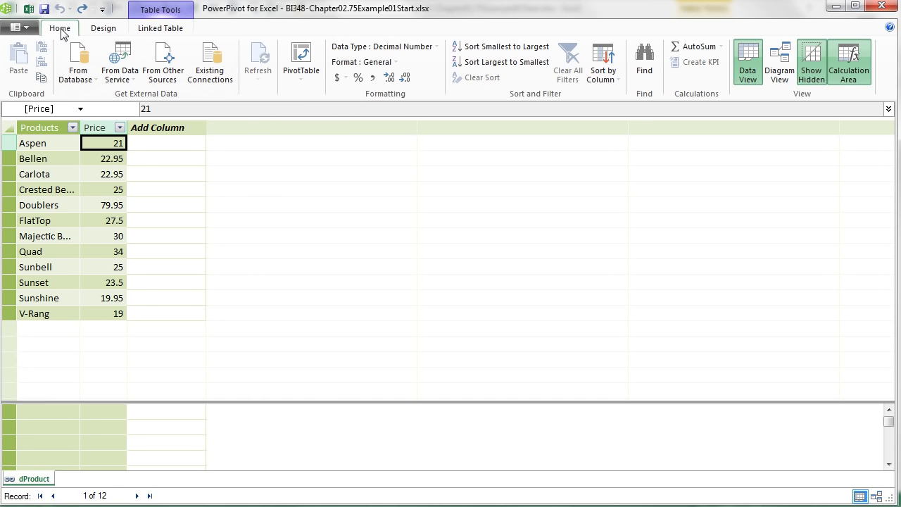
- Examine the design and linked-table commands in the PowerPivot window, and switch back and forth between it and the Excel workbook
{"action": "left_click", "coordinate": [99, 32]}
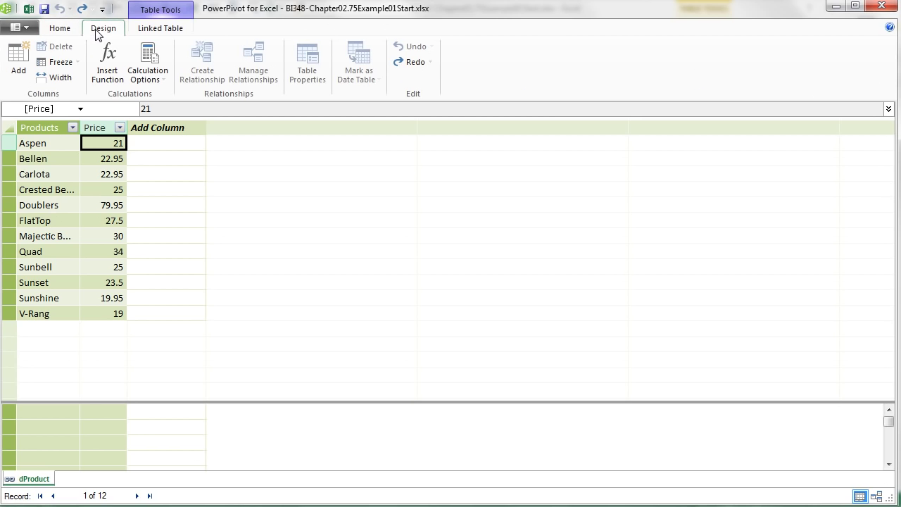
{"action": "left_click", "coordinate": [148, 32]}
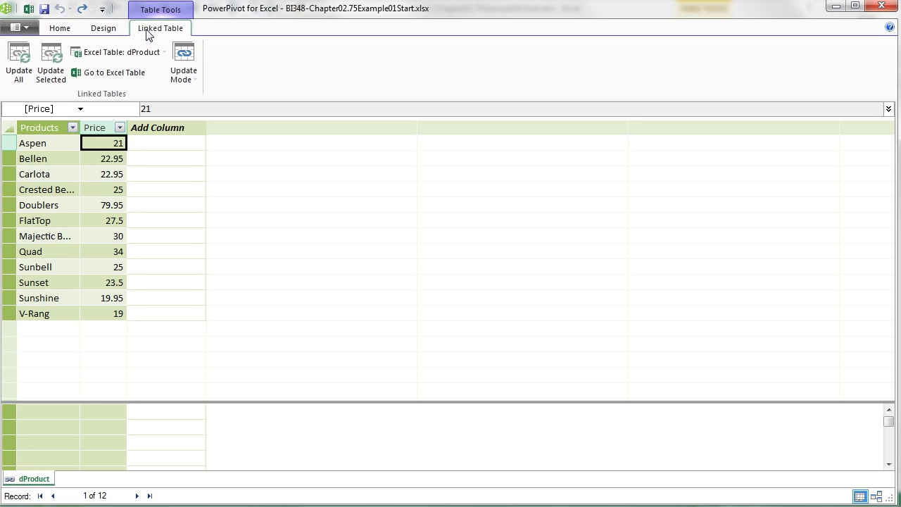
{"action": "left_click", "coordinate": [60, 32]}
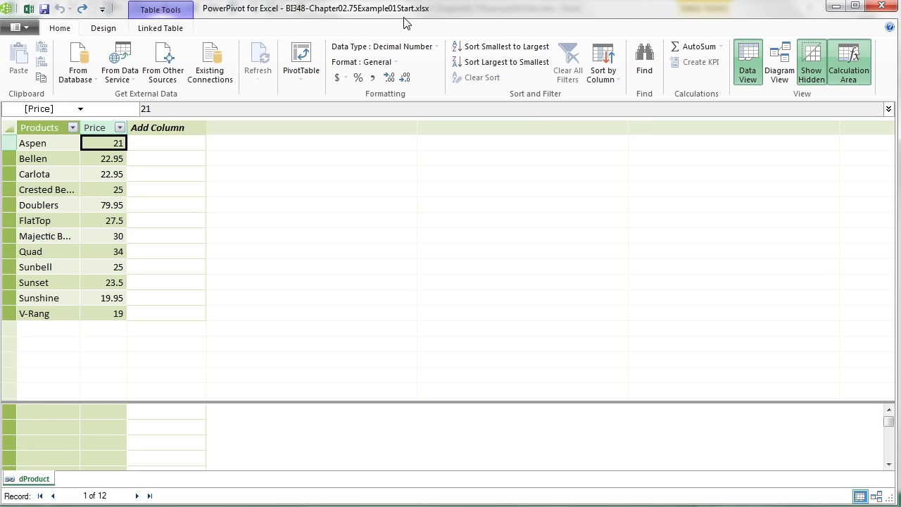
{"action": "left_click", "coordinate": [28, 10]}
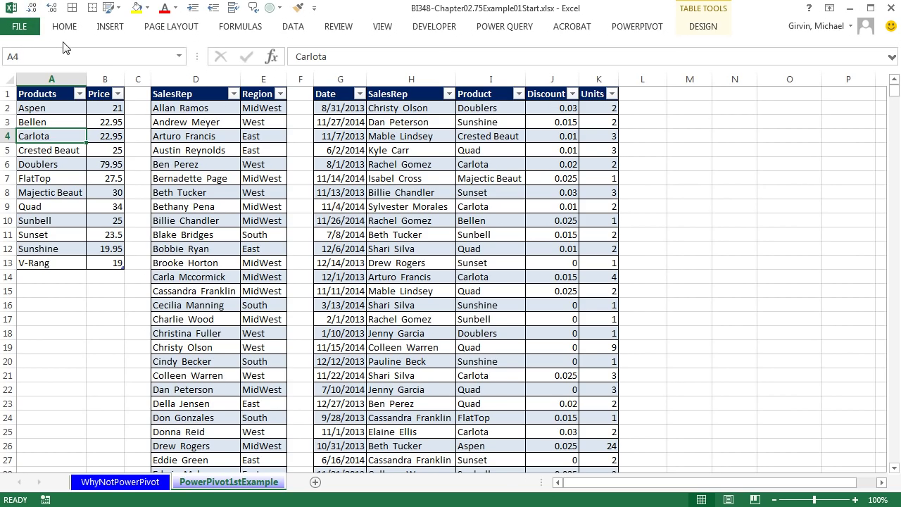
{"action": "key", "text": "alt+Tab"}
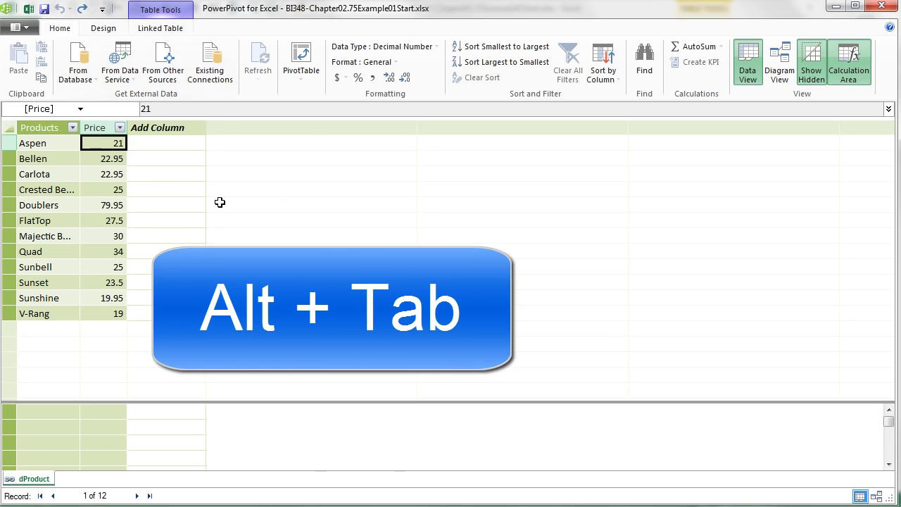
{"action": "key", "text": "alt+Tab"}
{"action": "key", "text": "alt+Tab"}
{"action": "key", "text": "alt+Tab"}
{"action": "key", "text": "alt+Tab"}
{"action": "key", "text": "alt+Tab"}
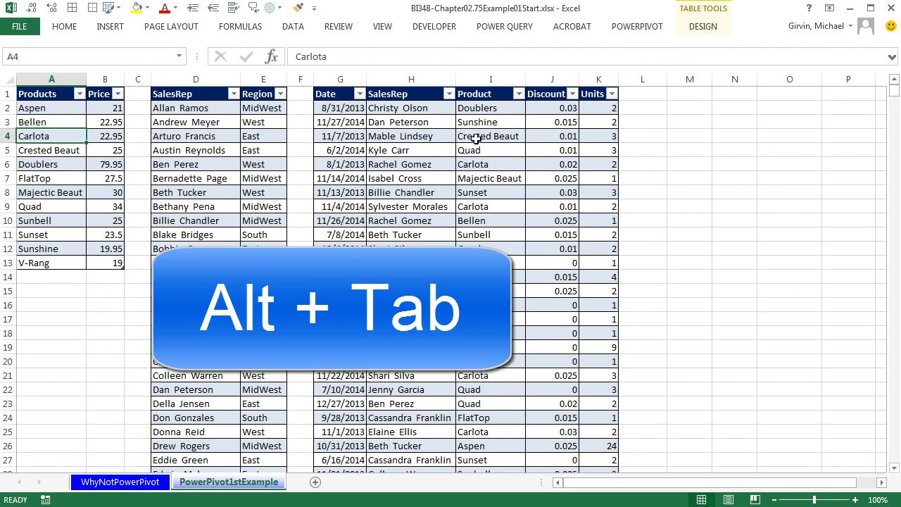
{"action": "key", "text": "alt+Tab"}
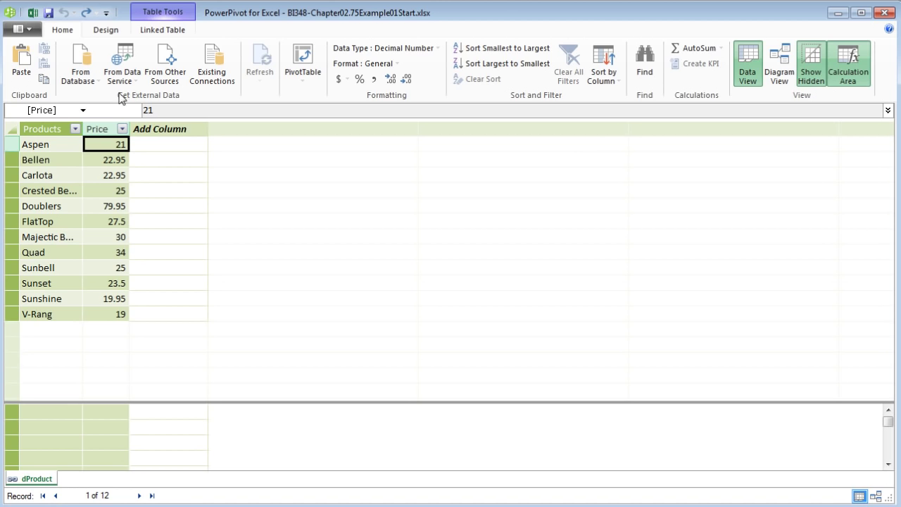
- Widen the Products column to fit its names and format the Price column as $ English (United States) currency
{"action": "left_click_drag", "start_coordinate": [82, 127], "coordinate": [104, 127]}
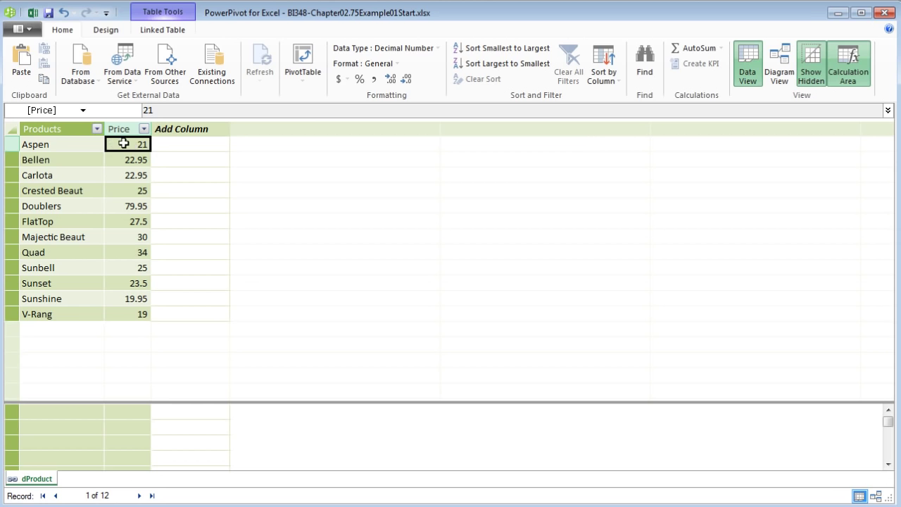
{"action": "left_click", "coordinate": [342, 79]}
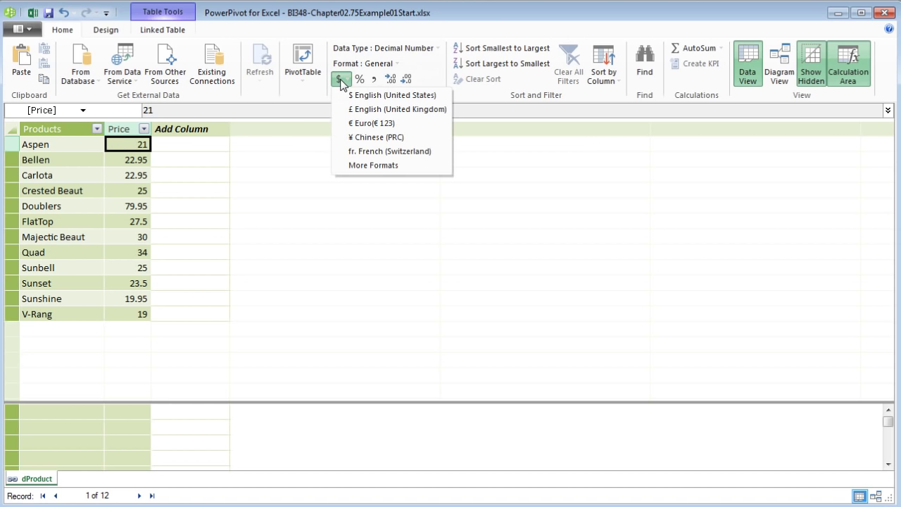
{"action": "left_click", "coordinate": [367, 96]}
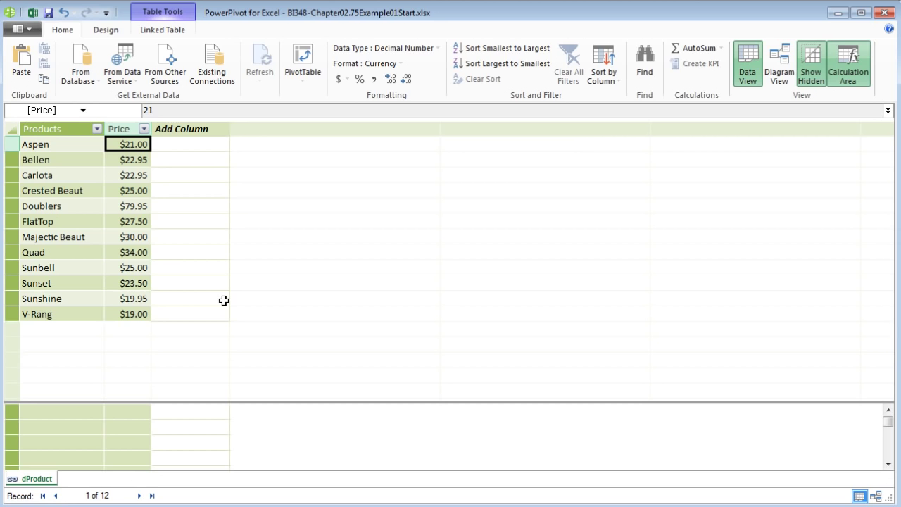
- Enlarge the calculation area of dProduct, and add the SalesRep and Region table from the Excel workbook to the Data Model
{"action": "left_click_drag", "start_coordinate": [215, 403], "coordinate": [221, 348]}
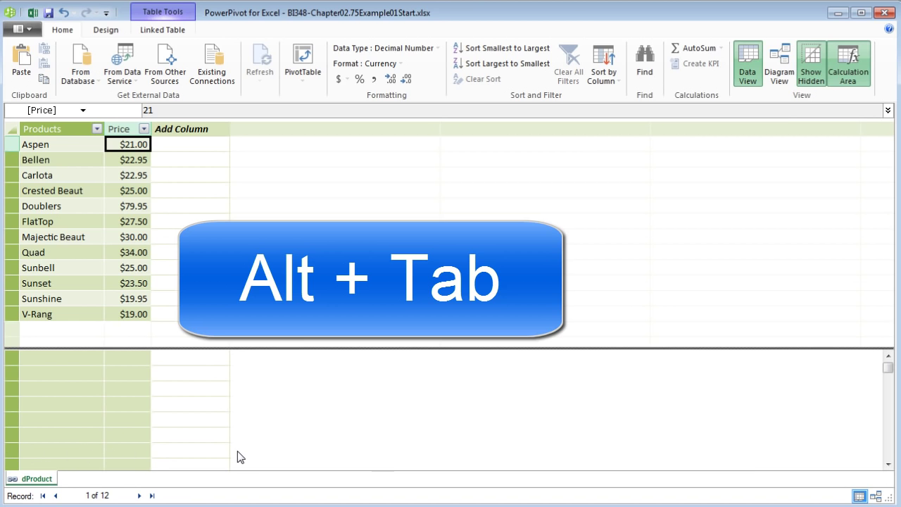
{"action": "key", "text": "alt+Tab"}
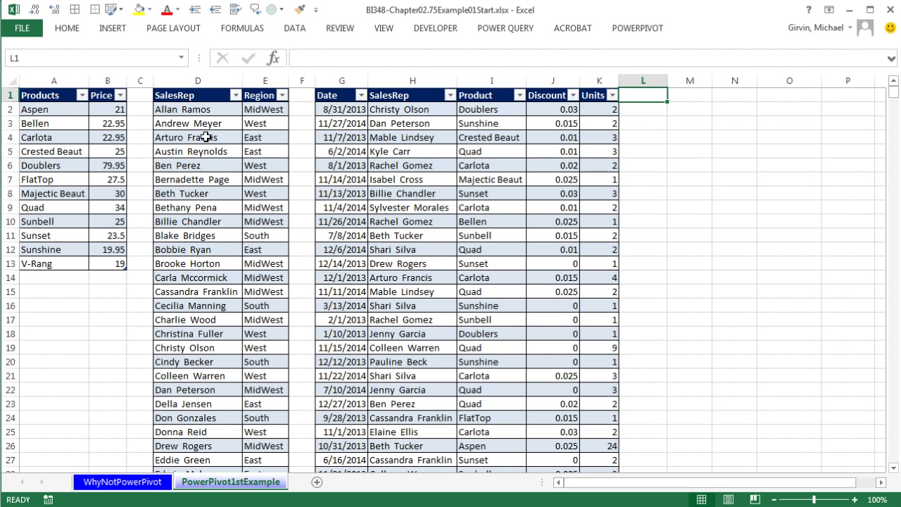
{"action": "left_click", "coordinate": [205, 137]}
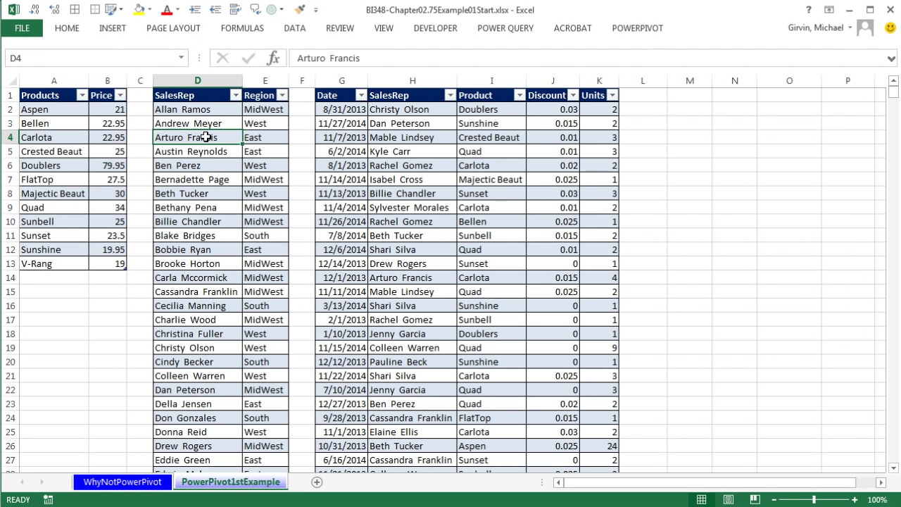
{"action": "left_click", "coordinate": [636, 30]}
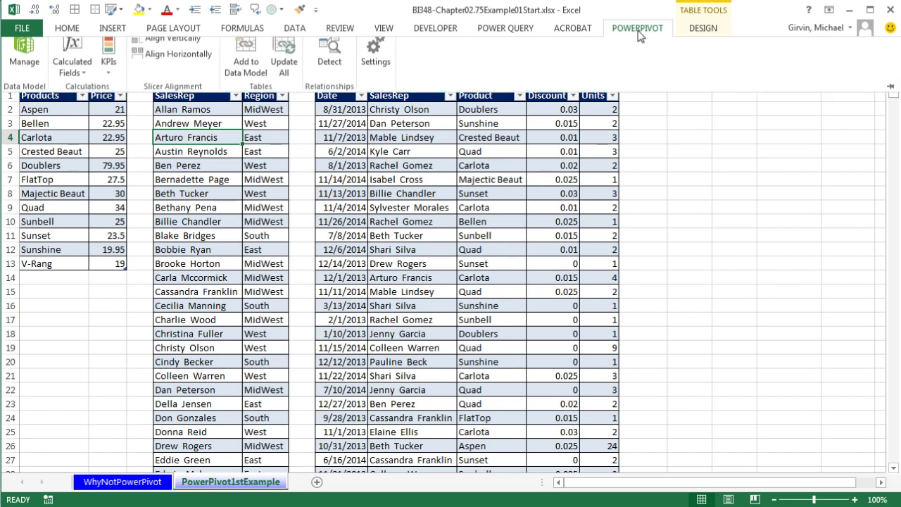
{"action": "left_click", "coordinate": [255, 80]}
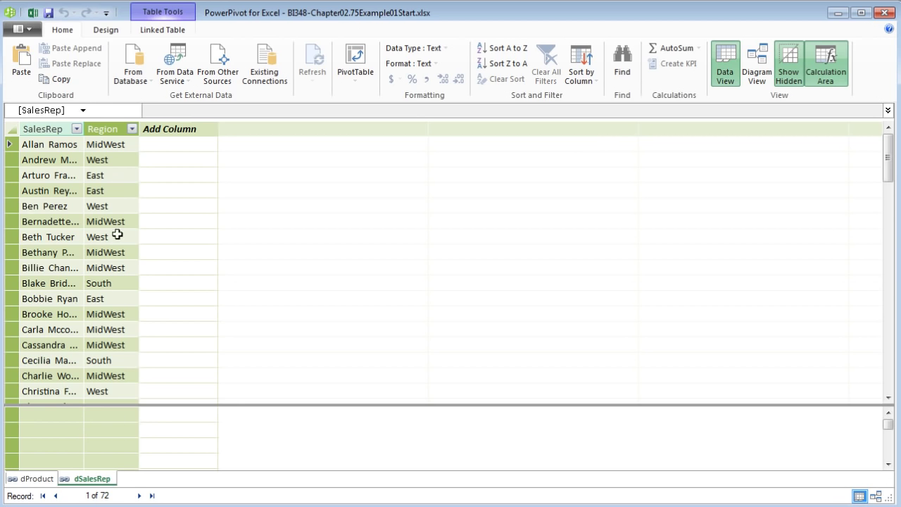
- Widen the SalesRep column of dSalesRep to fit the full names, and widen the Region column slightly
{"action": "left_click_drag", "start_coordinate": [82, 128], "coordinate": [123, 128]}
{"action": "left_click_drag", "start_coordinate": [178, 130], "coordinate": [184, 130]}
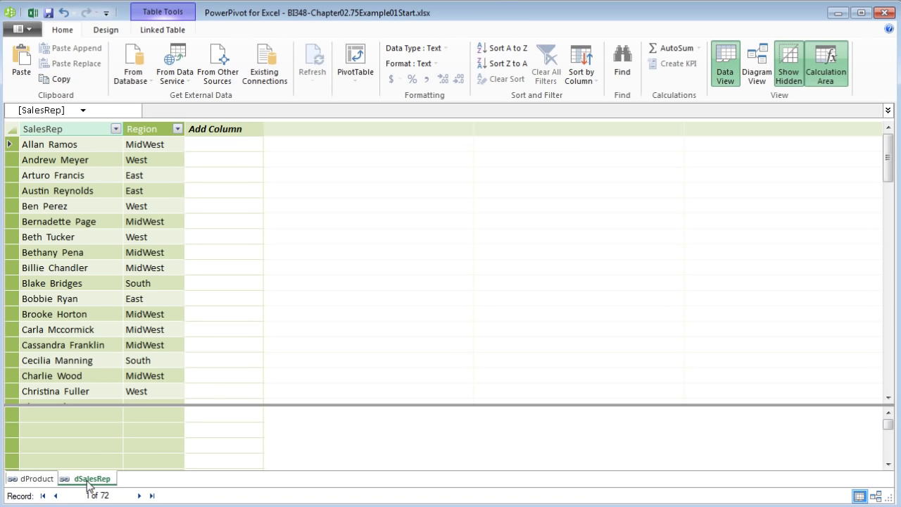
- Switch to the Excel workbook, add the fSales table to the Data Model, and look through the linked tables
{"action": "key", "text": "alt+Tab"}
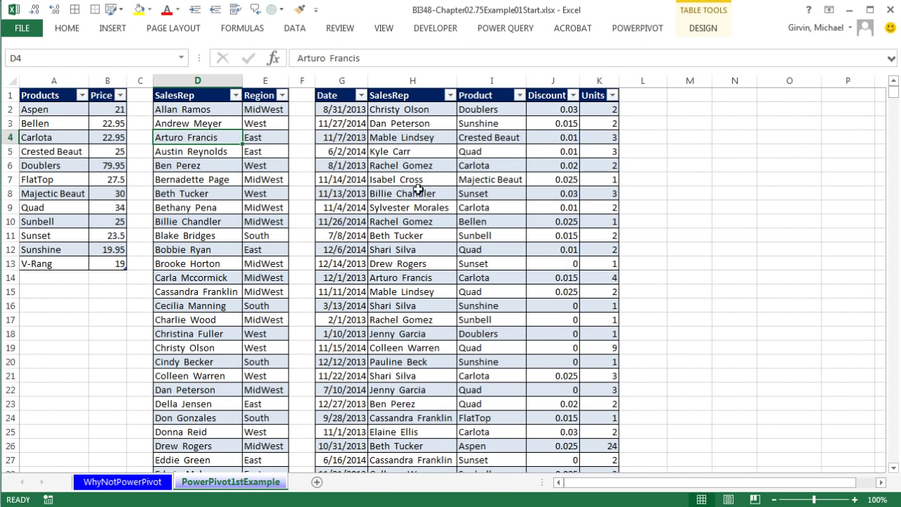
{"action": "left_click", "coordinate": [413, 152]}
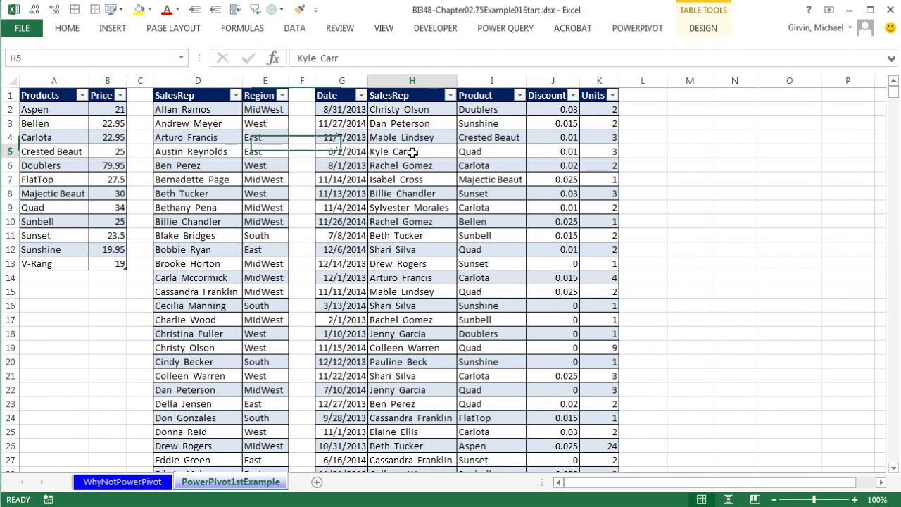
{"action": "left_click", "coordinate": [636, 29]}
{"action": "left_click", "coordinate": [252, 82]}
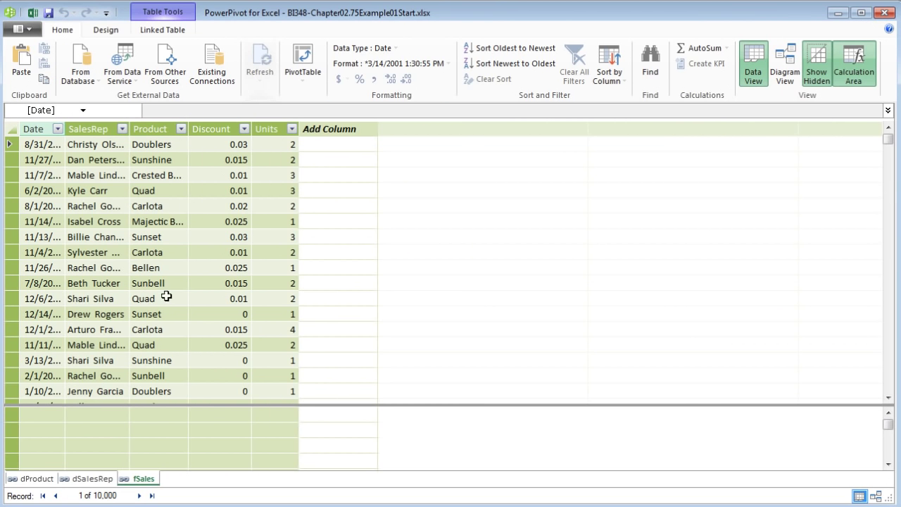
{"action": "left_click", "coordinate": [33, 480]}
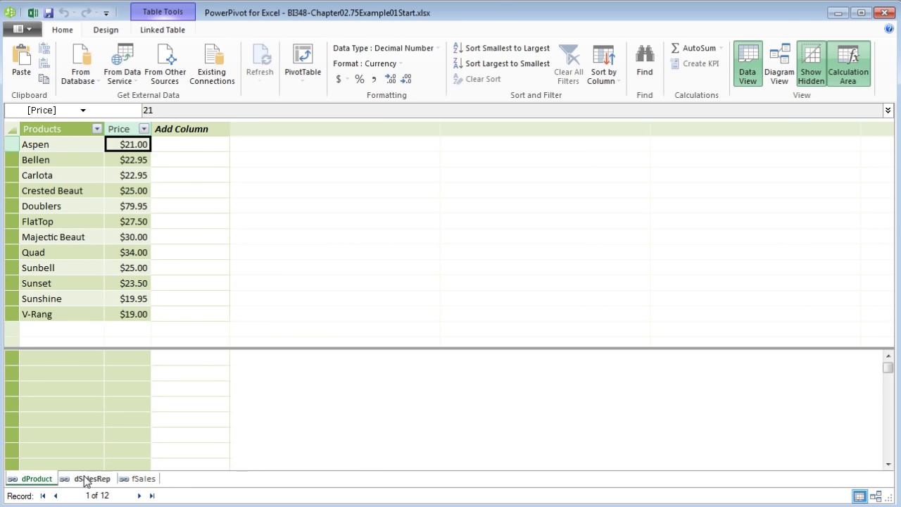
{"action": "left_click", "coordinate": [91, 478]}
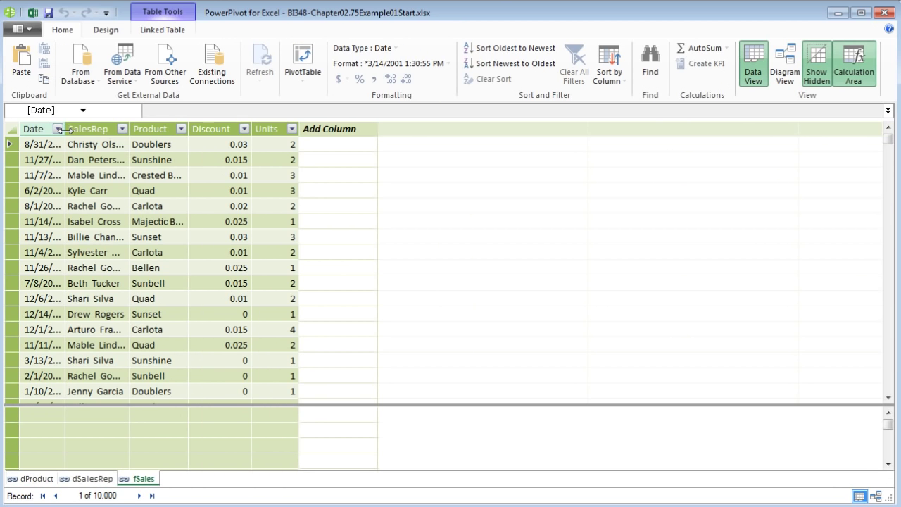
- Widen the Date column of fSales and set its format to the short date *3/14/2001
{"action": "left_click_drag", "start_coordinate": [64, 129], "coordinate": [100, 129]}
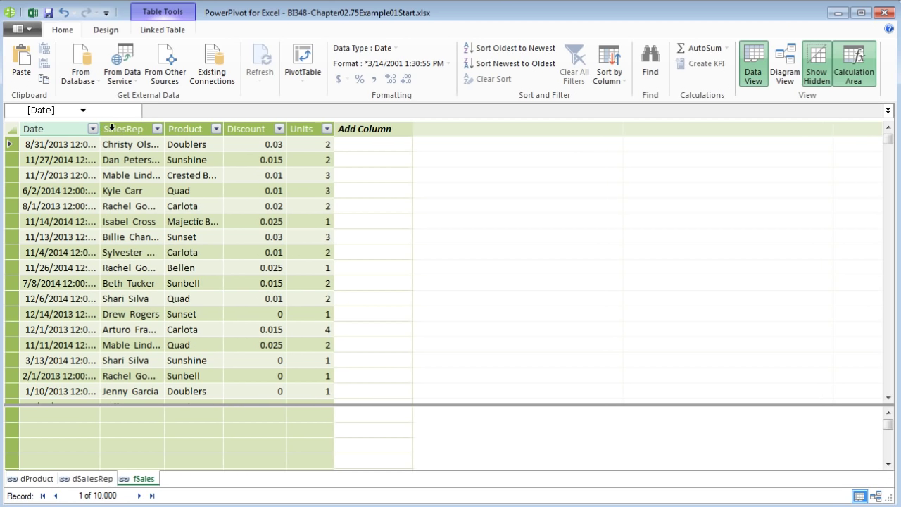
{"action": "left_click", "coordinate": [63, 142]}
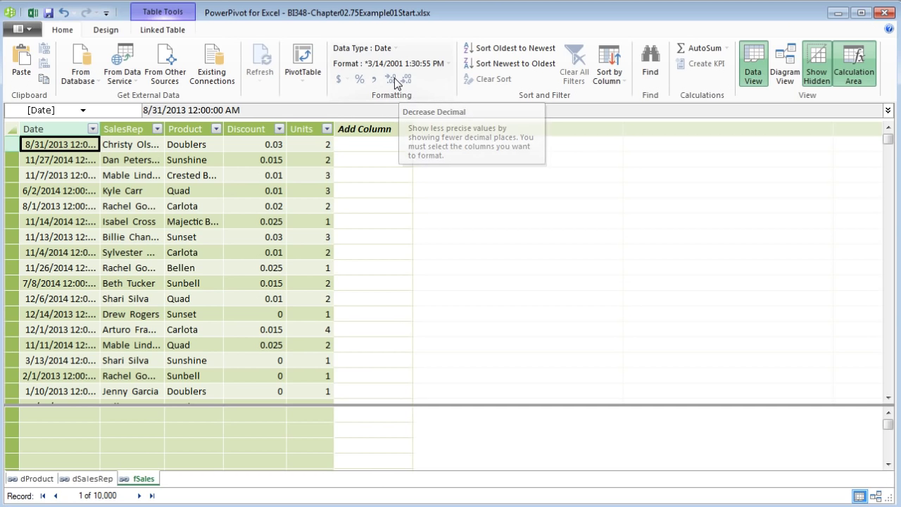
{"action": "left_click", "coordinate": [360, 65]}
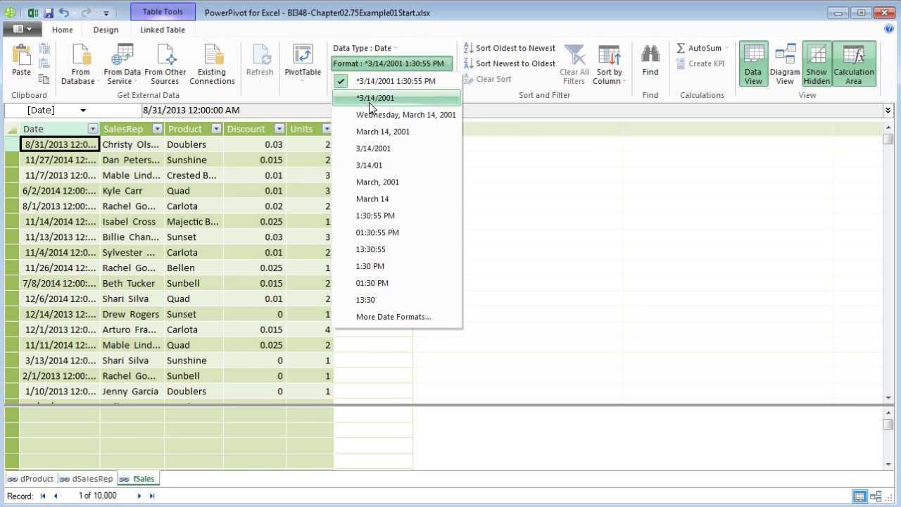
{"action": "left_click", "coordinate": [371, 106]}
- Widen the SalesRep column of fSales to fit the full names and enlarge the calculation area
{"action": "left_click_drag", "start_coordinate": [165, 129], "coordinate": [220, 128]}
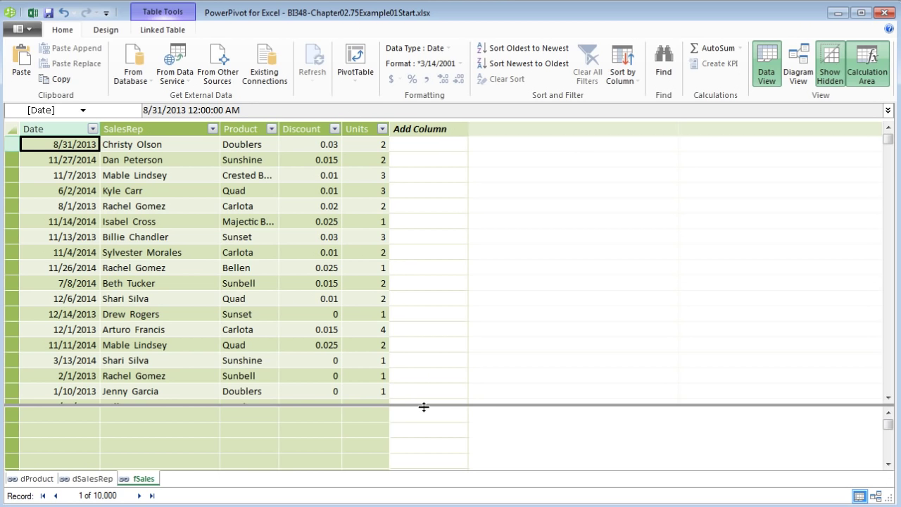
{"action": "left_click_drag", "start_coordinate": [422, 408], "coordinate": [421, 364]}
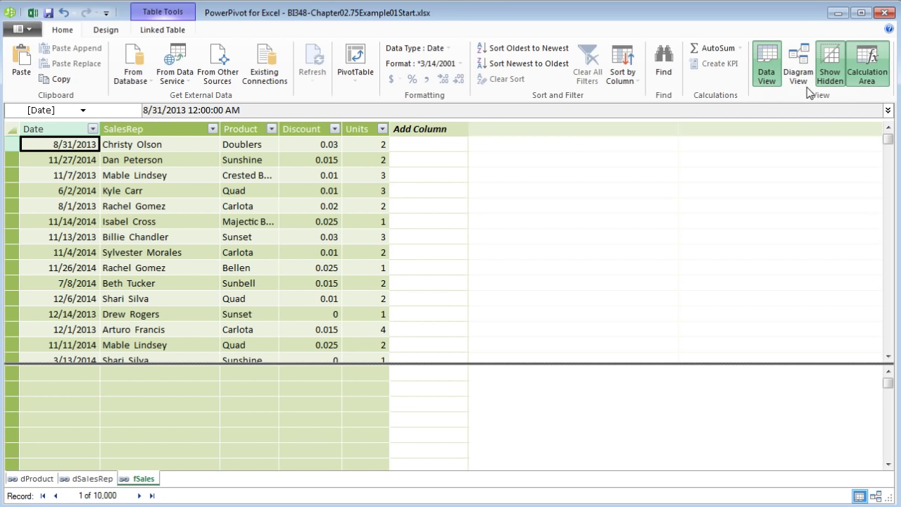
- Show the model as a diagram and arrange fSales between dProduct and dSalesRep, enlarged to show all its fields
{"action": "left_click", "coordinate": [798, 72]}
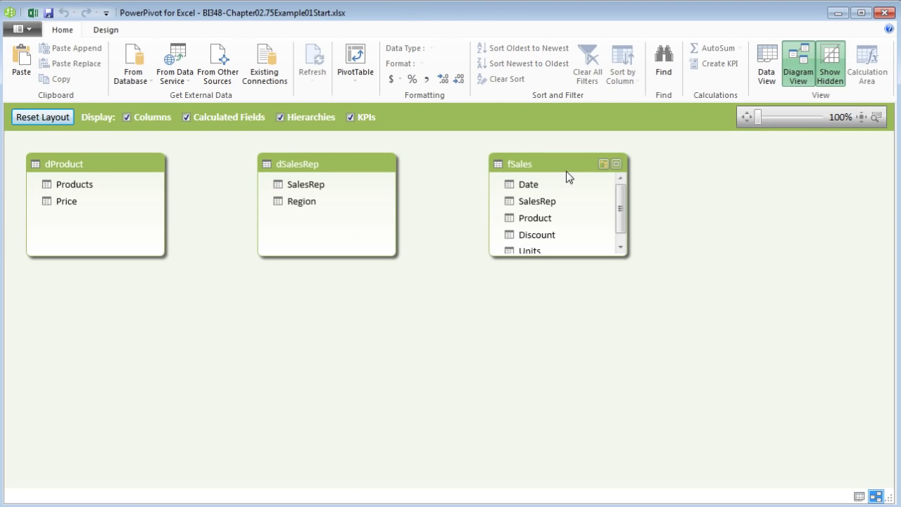
{"action": "left_click_drag", "start_coordinate": [564, 163], "coordinate": [263, 285]}
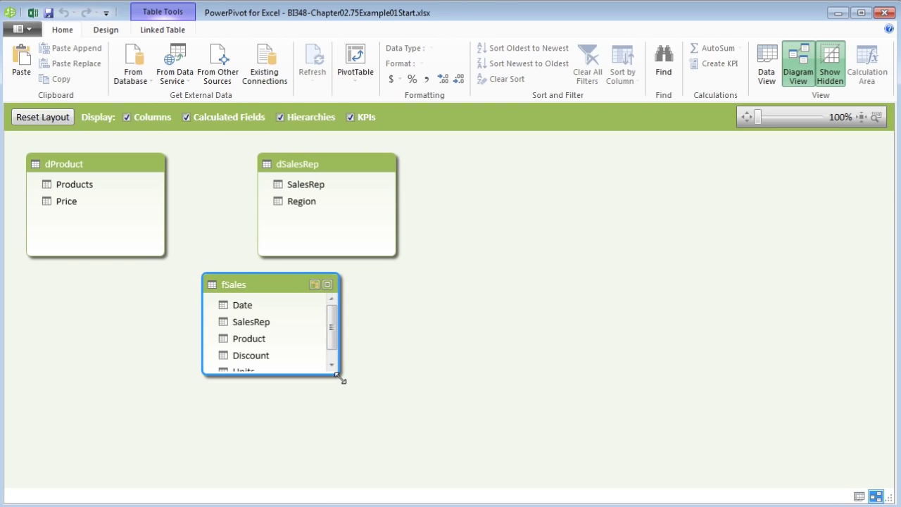
{"action": "left_click_drag", "start_coordinate": [339, 377], "coordinate": [335, 422]}
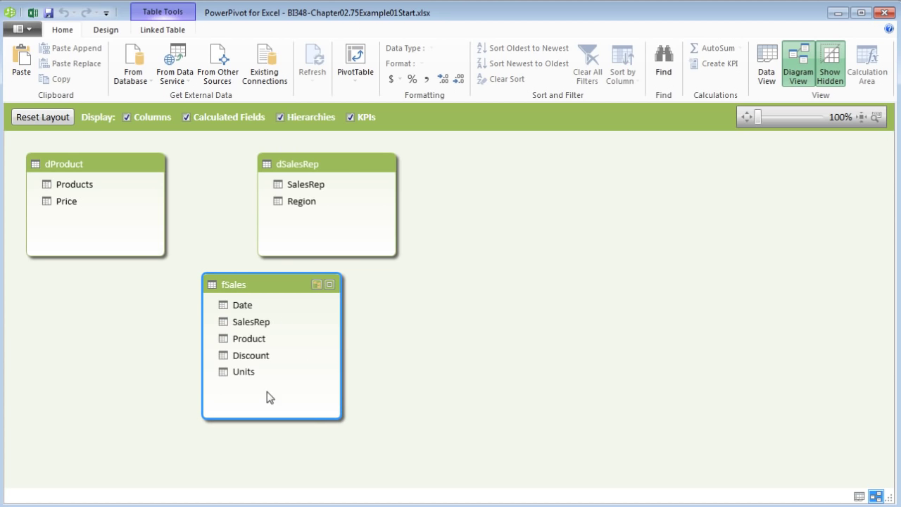
{"action": "left_click_drag", "start_coordinate": [312, 165], "coordinate": [452, 173]}
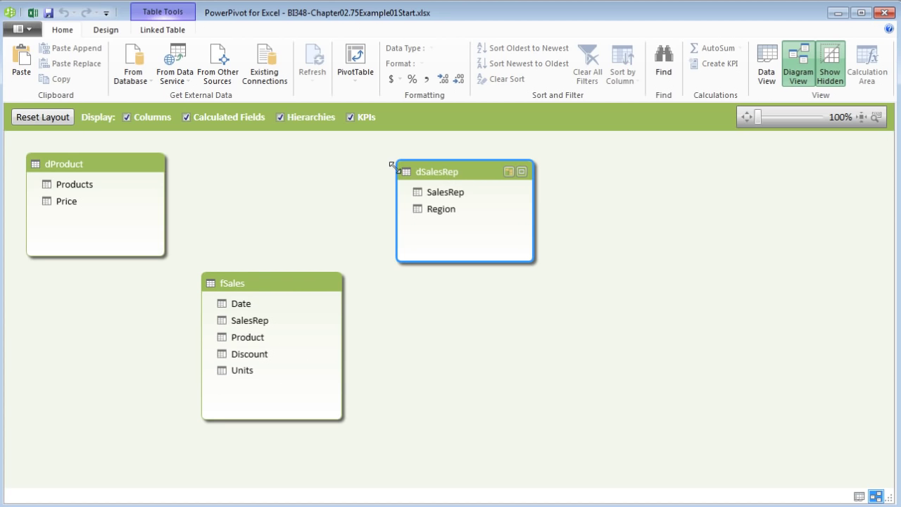
{"action": "left_click_drag", "start_coordinate": [263, 290], "coordinate": [271, 248]}
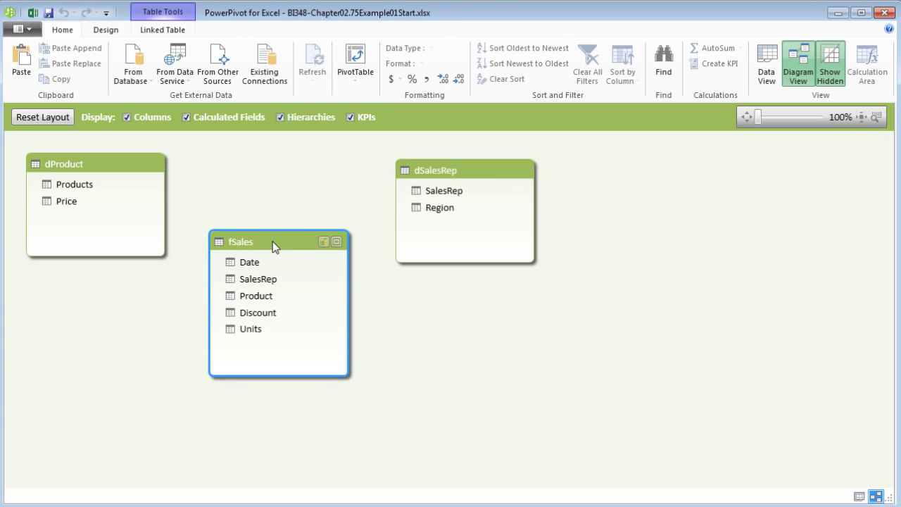
- Relate dProduct's Products to fSales' Product and dSalesRep's SalesRep to fSales' SalesRep, and check both relationships
{"action": "left_click", "coordinate": [82, 166]}
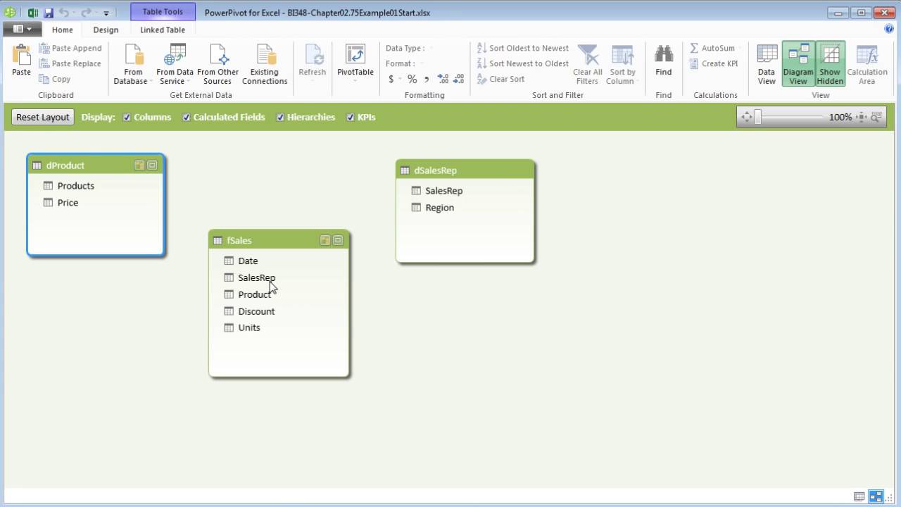
{"action": "left_click_drag", "start_coordinate": [61, 187], "coordinate": [226, 299]}
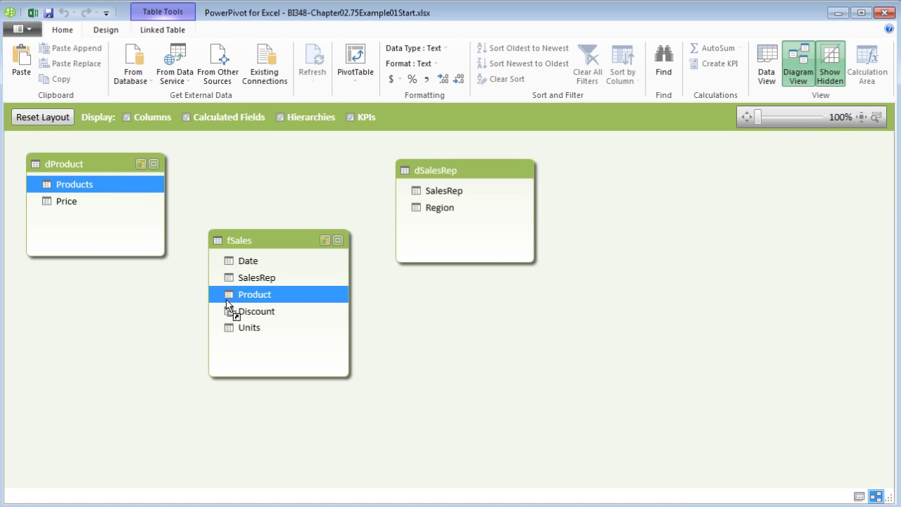
{"action": "left_click_drag", "start_coordinate": [269, 240], "coordinate": [274, 213]}
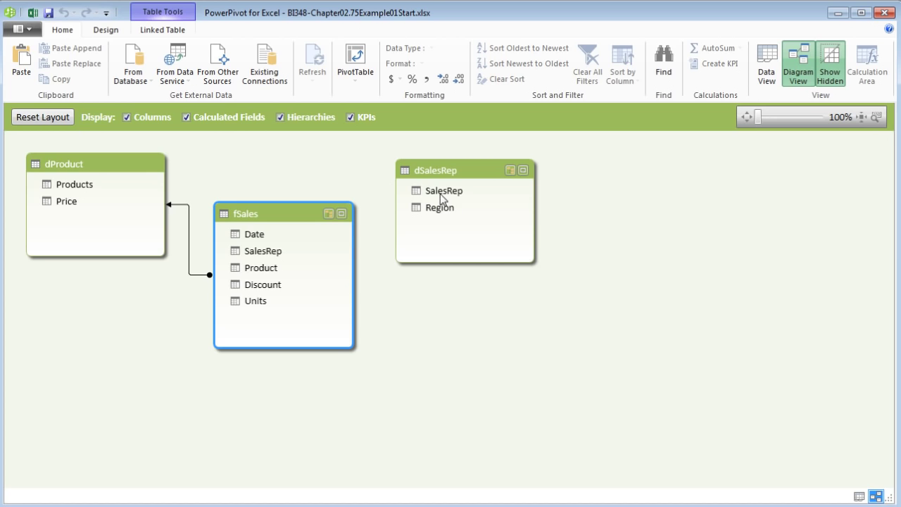
{"action": "left_click_drag", "start_coordinate": [443, 193], "coordinate": [306, 255]}
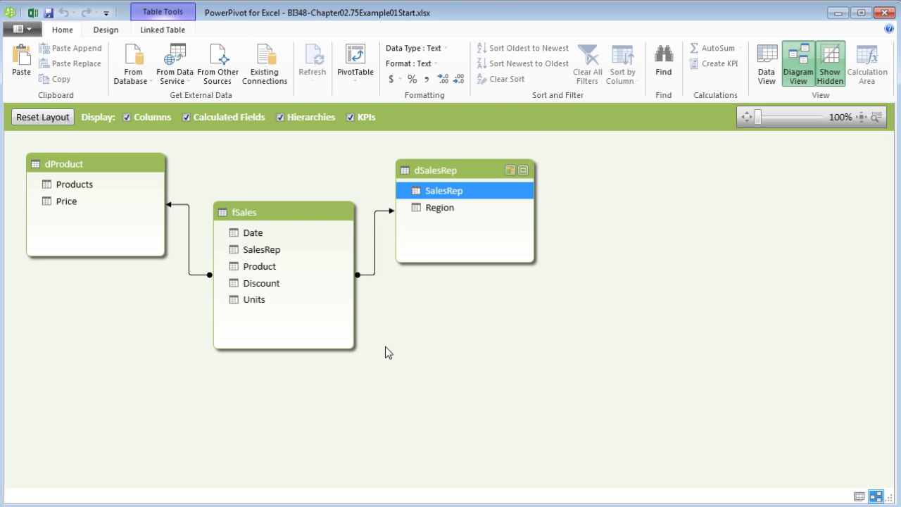
{"action": "left_click", "coordinate": [375, 254]}
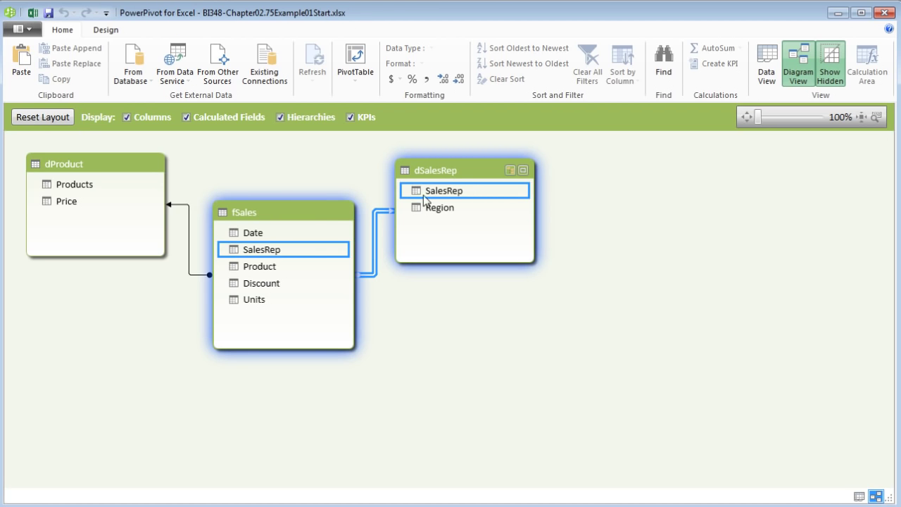
{"action": "left_click", "coordinate": [188, 242]}
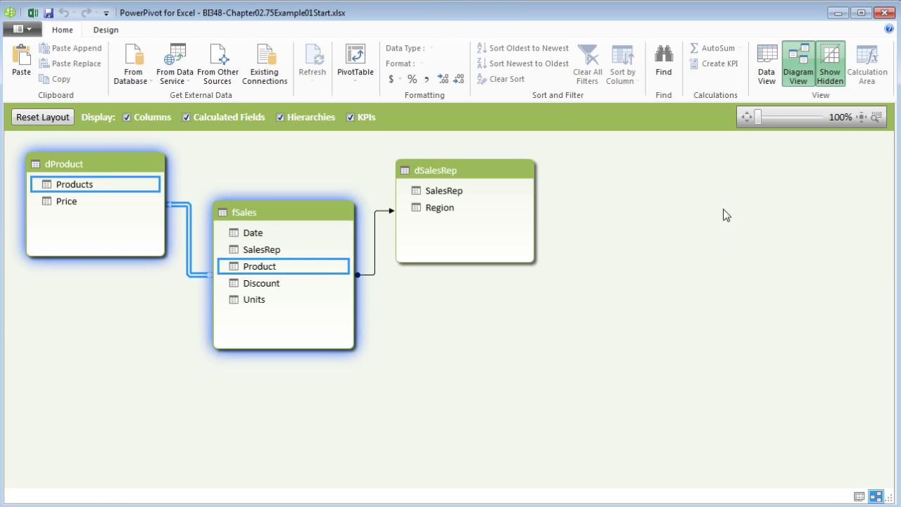
- Return to the data grid and add a new column named Net Revenue to the fSales table
{"action": "left_click", "coordinate": [765, 63]}
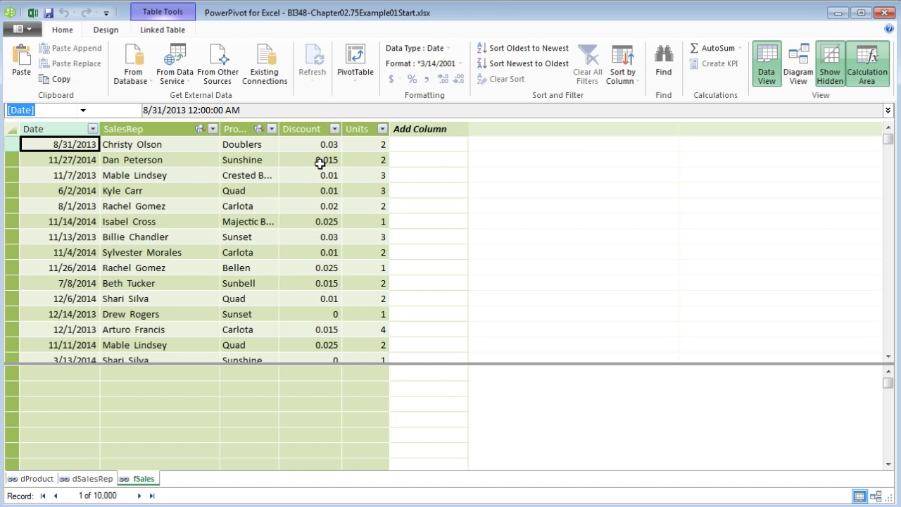
{"action": "double_click", "coordinate": [423, 129]}
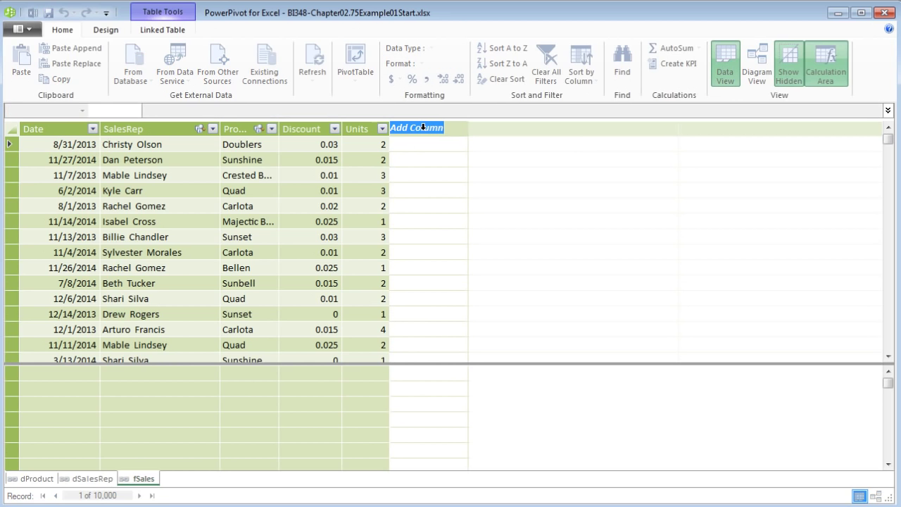
{"action": "type", "text": "N"}
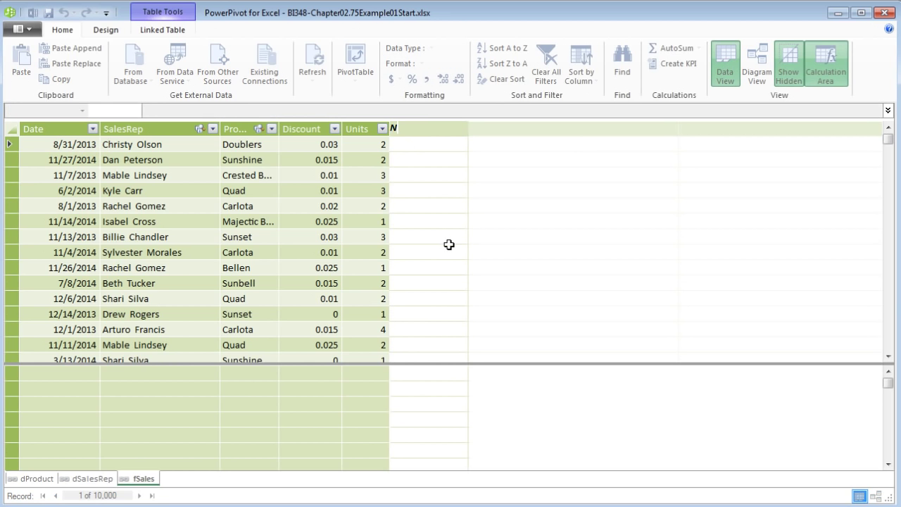
{"action": "type", "text": "et revenue"}
{"action": "key", "text": "Return"}
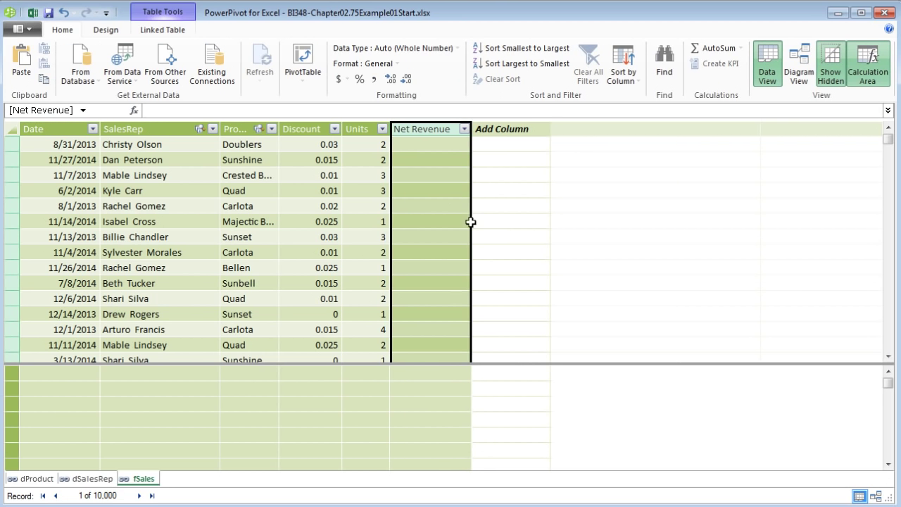
- Fill the Net Revenue column with =RELATED(dProduct[Price]) and check the formula in several rows
{"action": "left_click", "coordinate": [428, 145]}
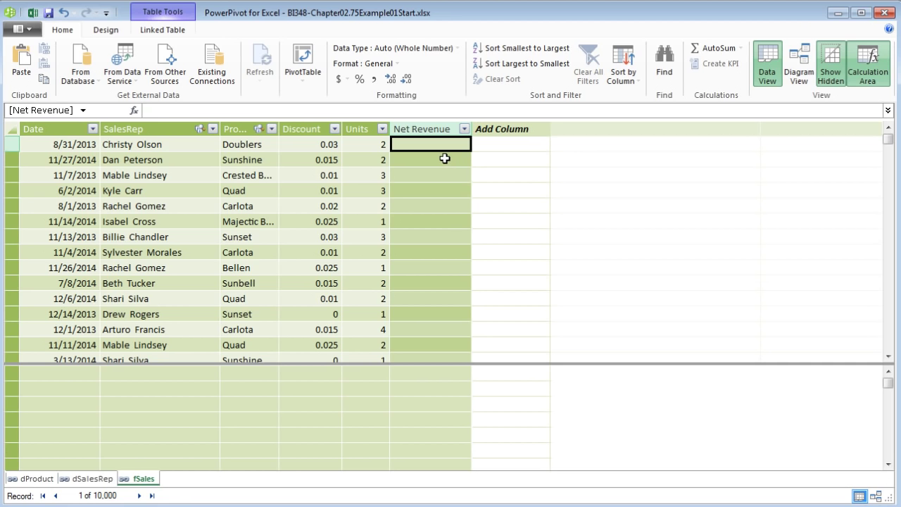
{"action": "type", "text": "="}
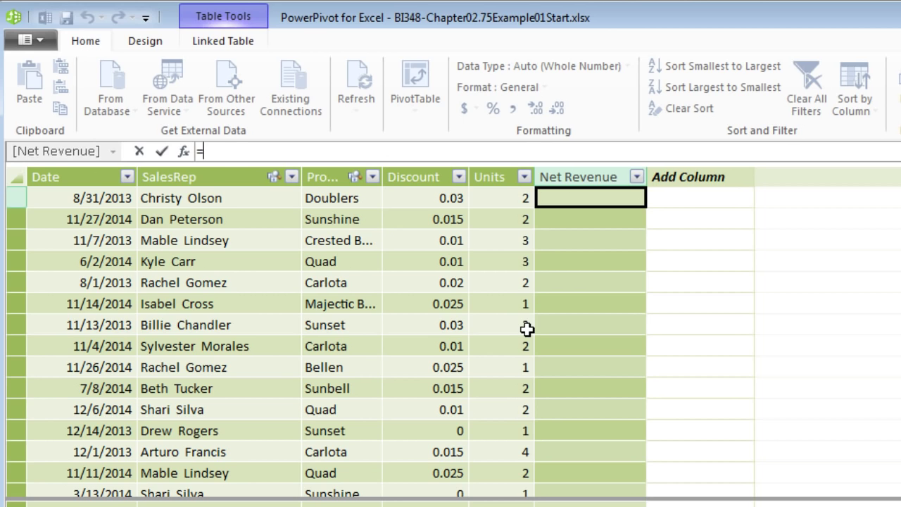
{"action": "type", "text": "re"}
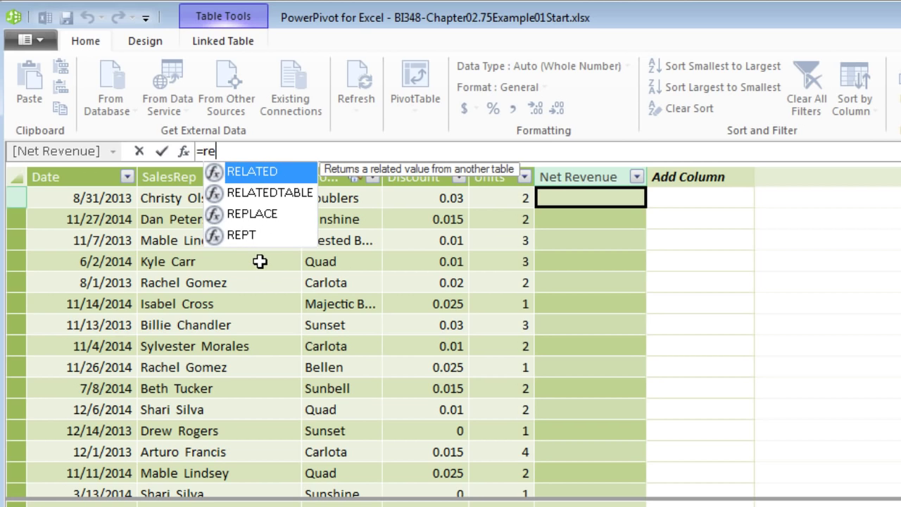
{"action": "key", "text": "Tab"}
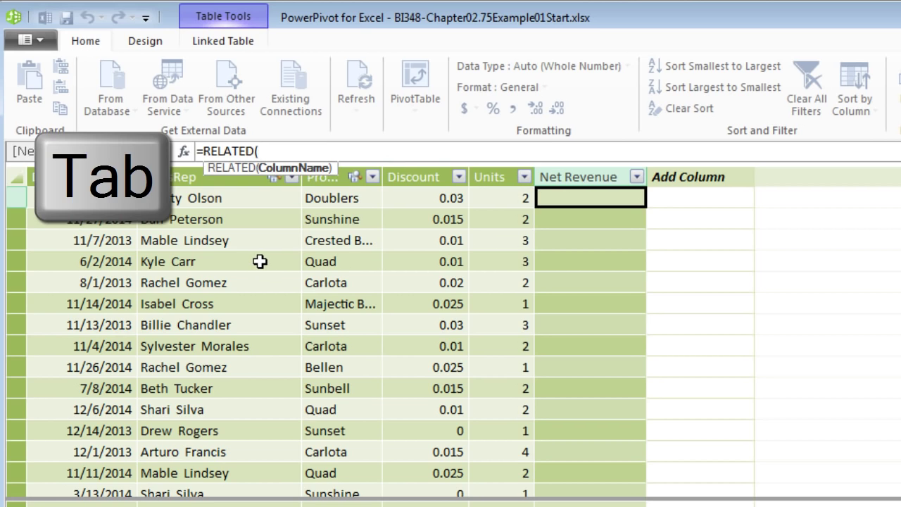
{"action": "mouse_move", "coordinate": [293, 185]}
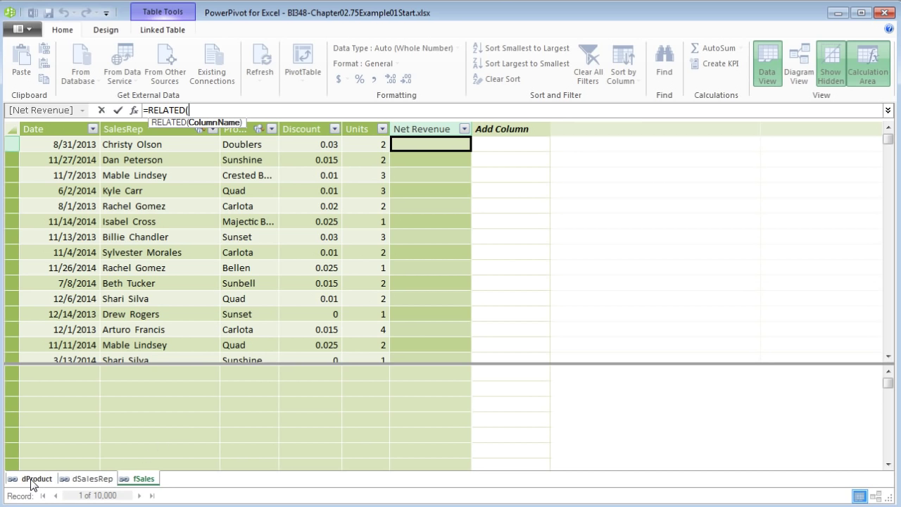
{"action": "left_click", "coordinate": [32, 480]}
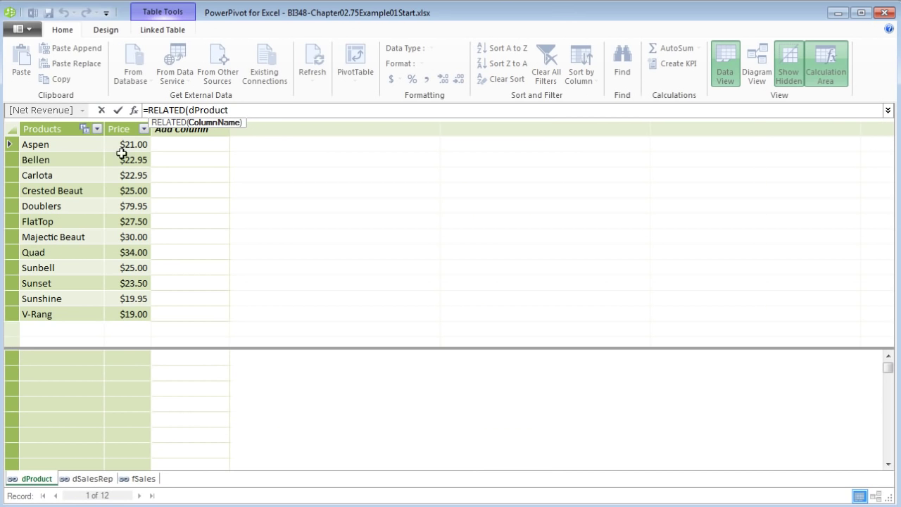
{"action": "left_click", "coordinate": [124, 127]}
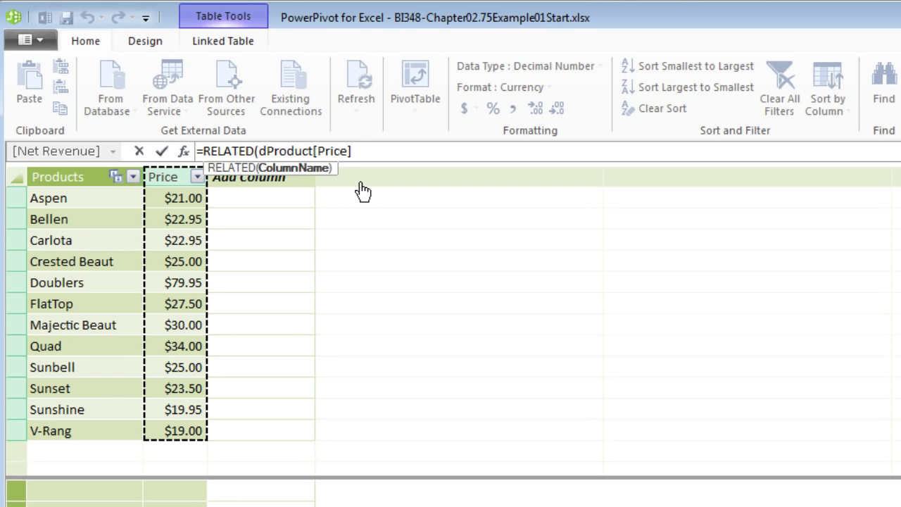
{"action": "type", "text": ")"}
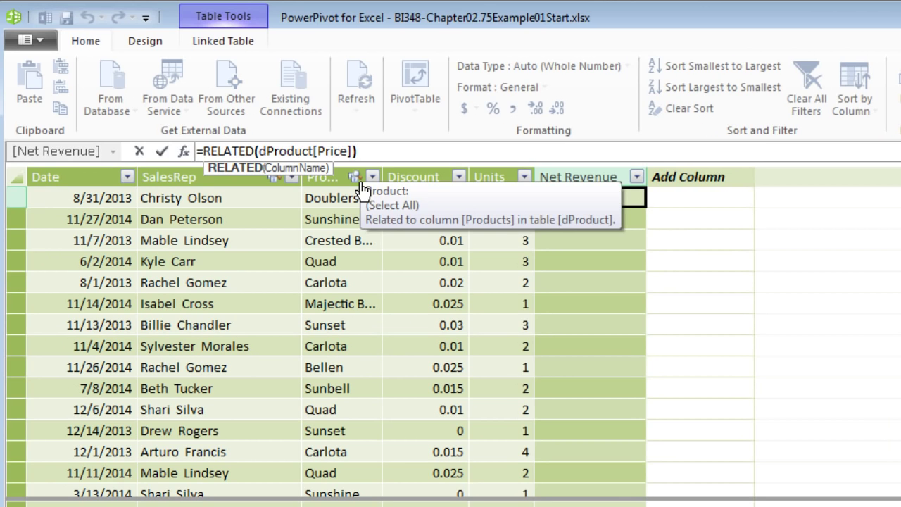
{"action": "key", "text": "Return"}
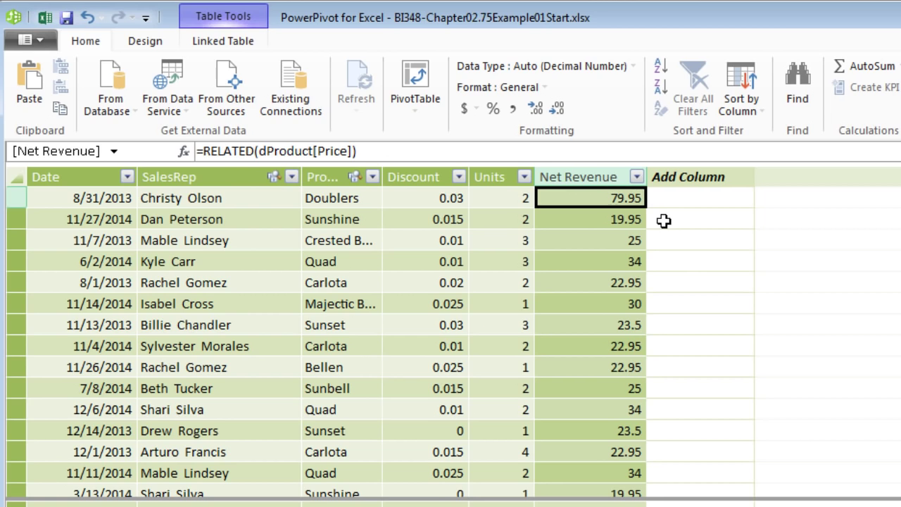
{"action": "left_click", "coordinate": [598, 223]}
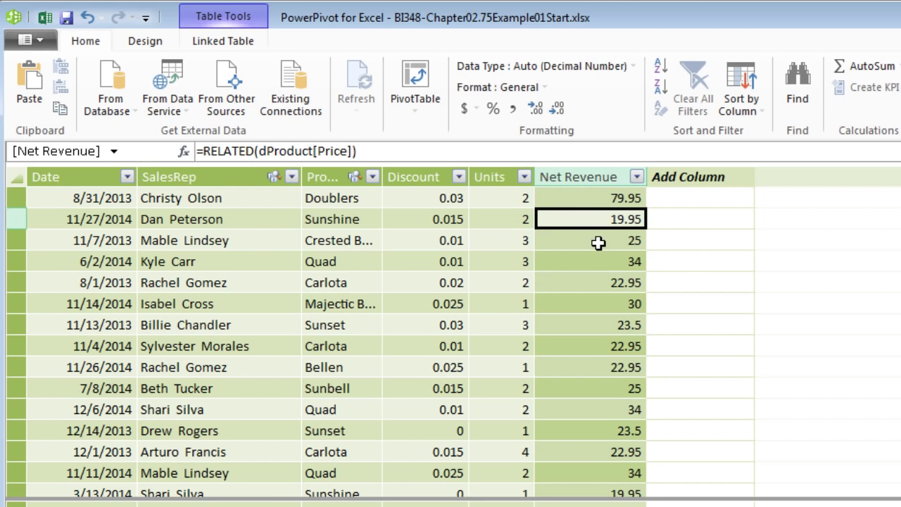
{"action": "left_click", "coordinate": [598, 241]}
{"action": "left_click", "coordinate": [593, 283]}
{"action": "left_click", "coordinate": [597, 363]}
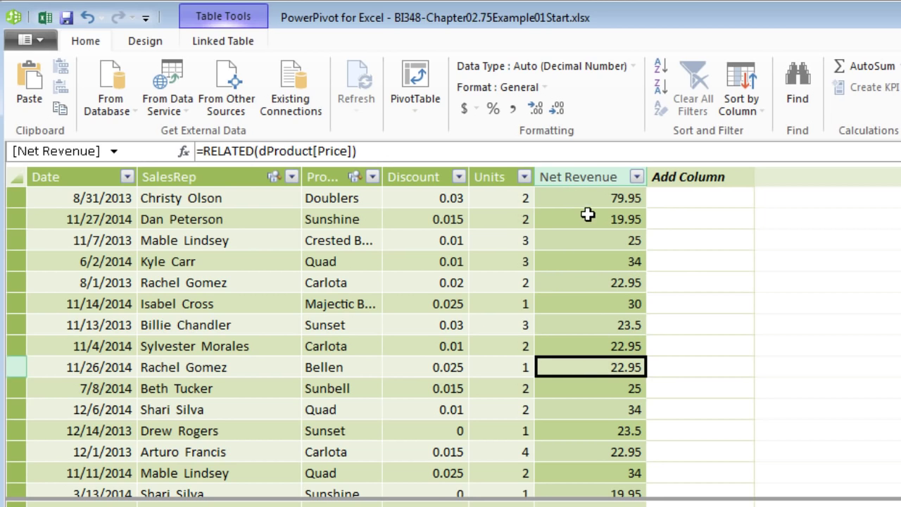
- Extend the Net Revenue formula after RELATED(dProduct[Price]) with the start of a discount factor, *(1-
{"action": "left_click", "coordinate": [576, 200]}
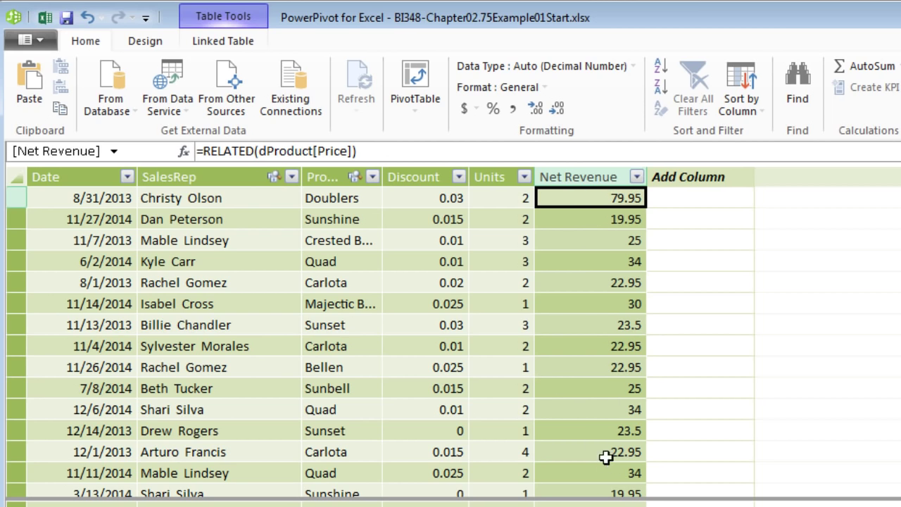
{"action": "left_click", "coordinate": [392, 152]}
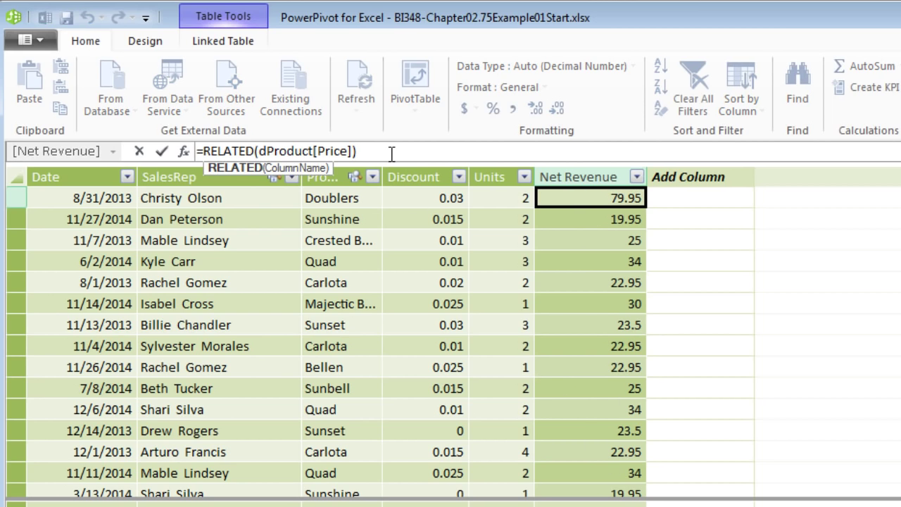
{"action": "type", "text": "*"}
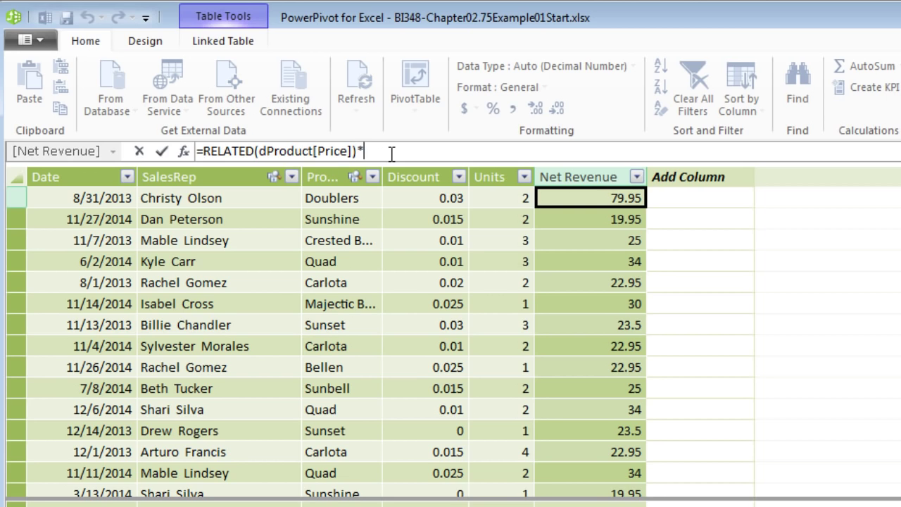
{"action": "type", "text": "(1-"}
- Try the discount reference as [Discount] and as fSales[Discount], removing each from the formula again
{"action": "left_click", "coordinate": [432, 201]}
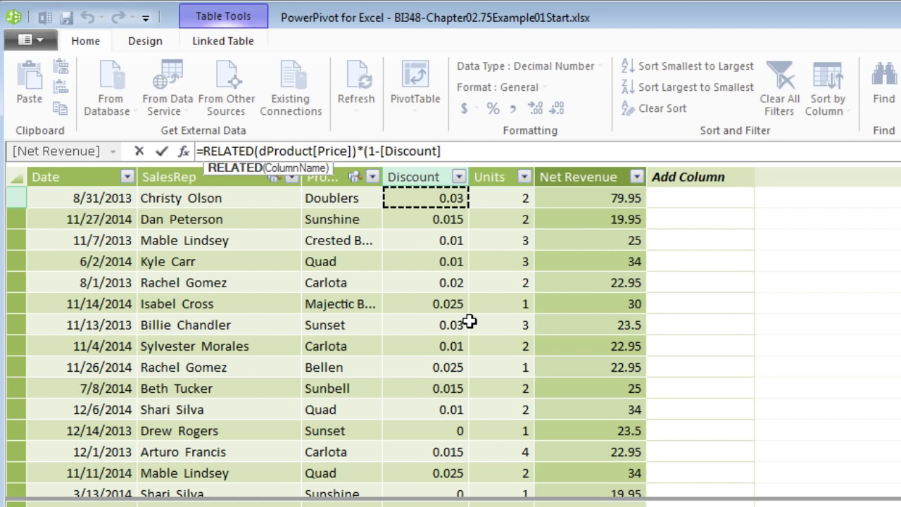
{"action": "left_click_drag", "start_coordinate": [443, 151], "coordinate": [382, 154]}
{"action": "key", "text": "Return"}
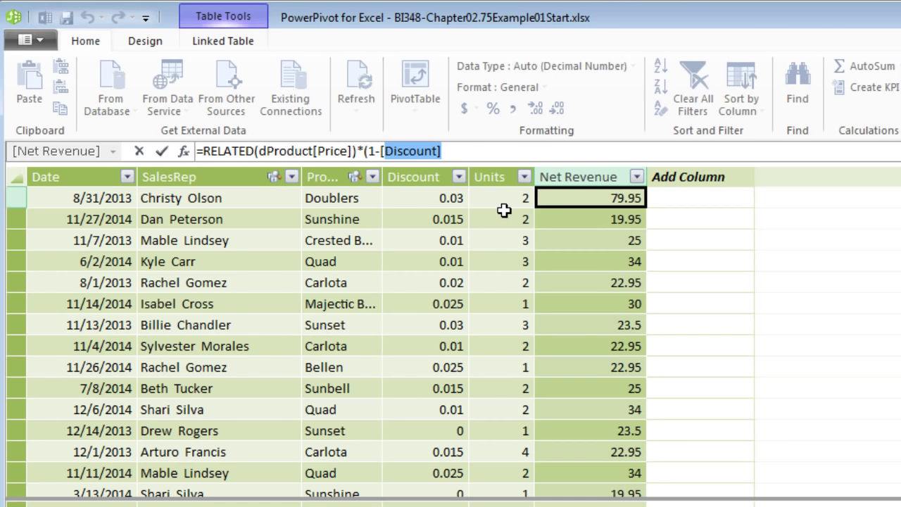
{"action": "key", "text": "BackSpace"}
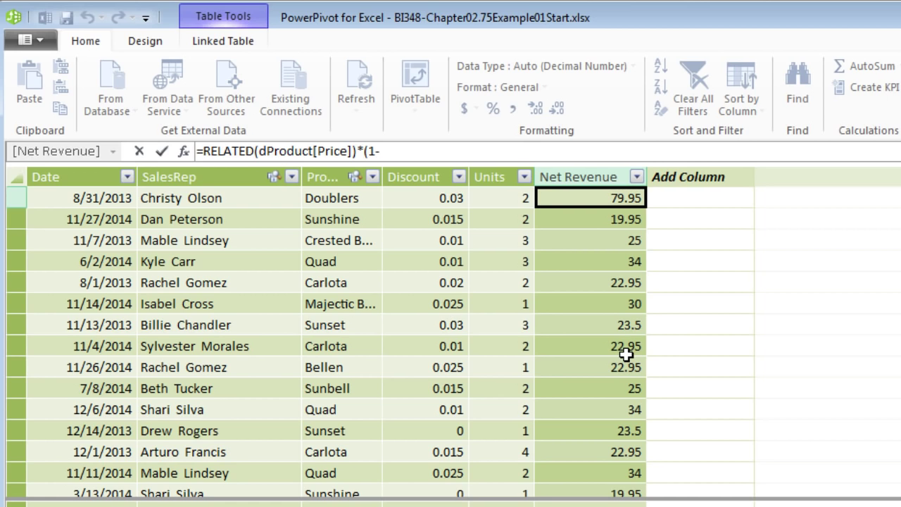
{"action": "type", "text": "fs"}
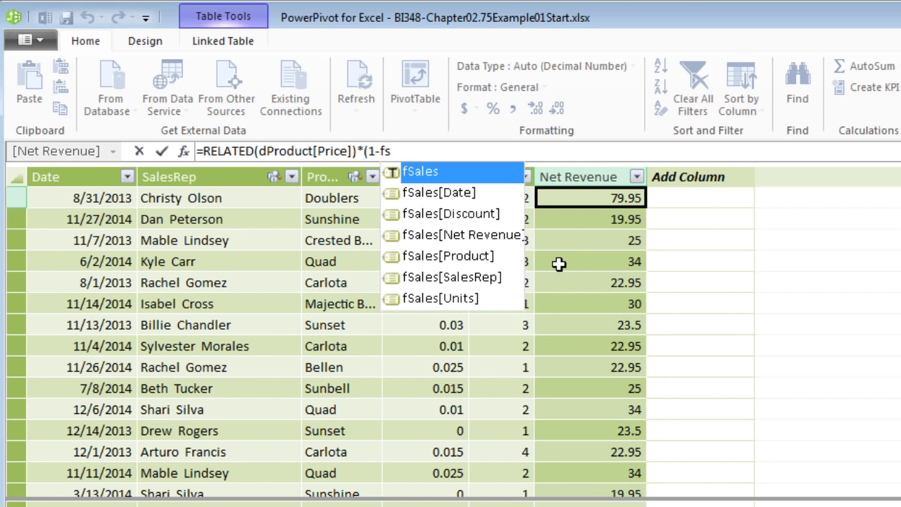
{"action": "key", "text": "Down"}
{"action": "key", "text": "Down"}
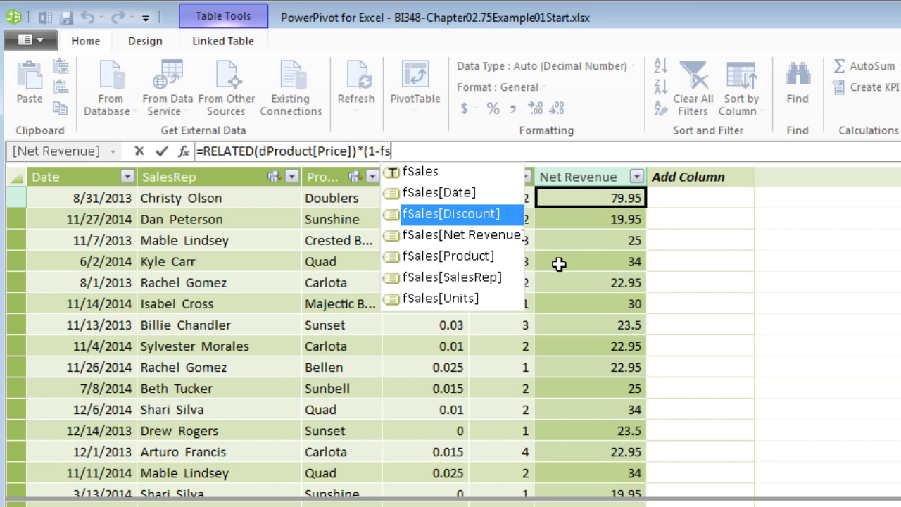
{"action": "key", "text": "Tab"}
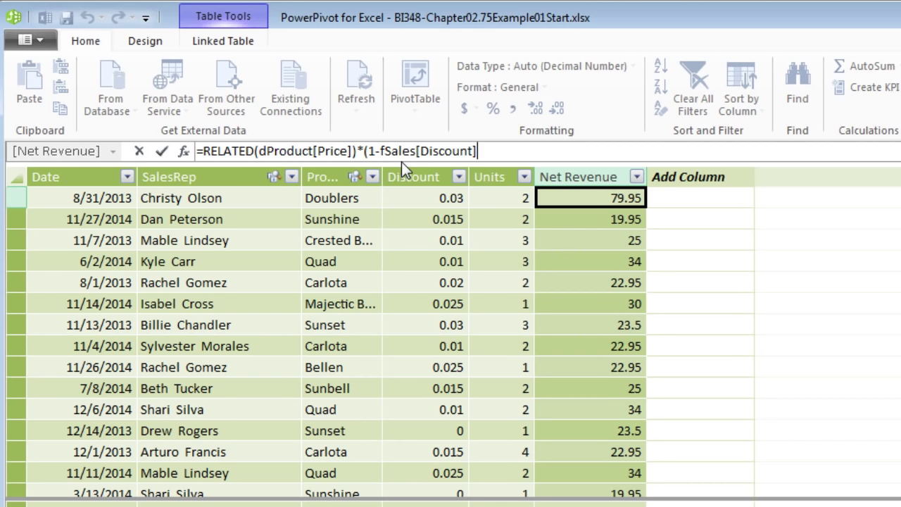
{"action": "left_click_drag", "start_coordinate": [386, 154], "coordinate": [521, 173]}
{"action": "key", "text": "Delete"}
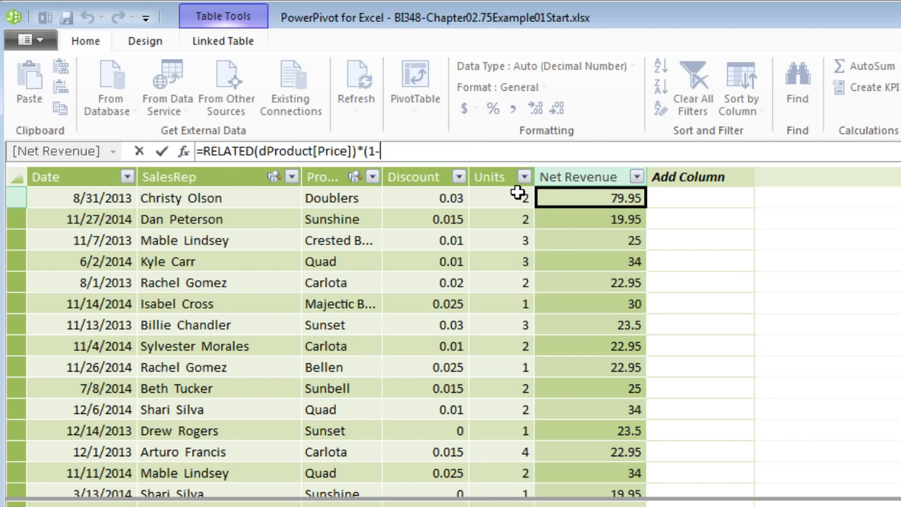
- Complete the discount factor as (1-fSales[Discount]), using the table-qualified column name instead of [Discount] alone
{"action": "left_click", "coordinate": [408, 202]}
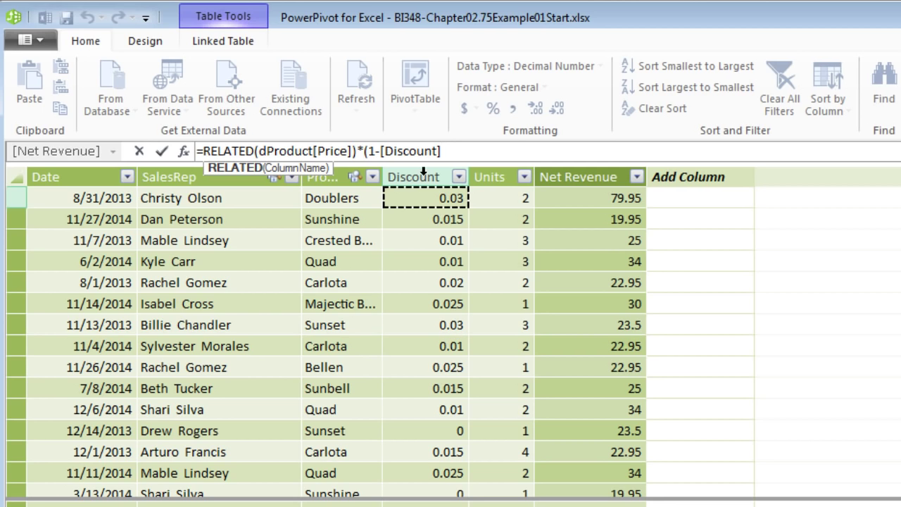
{"action": "double_click", "coordinate": [399, 155]}
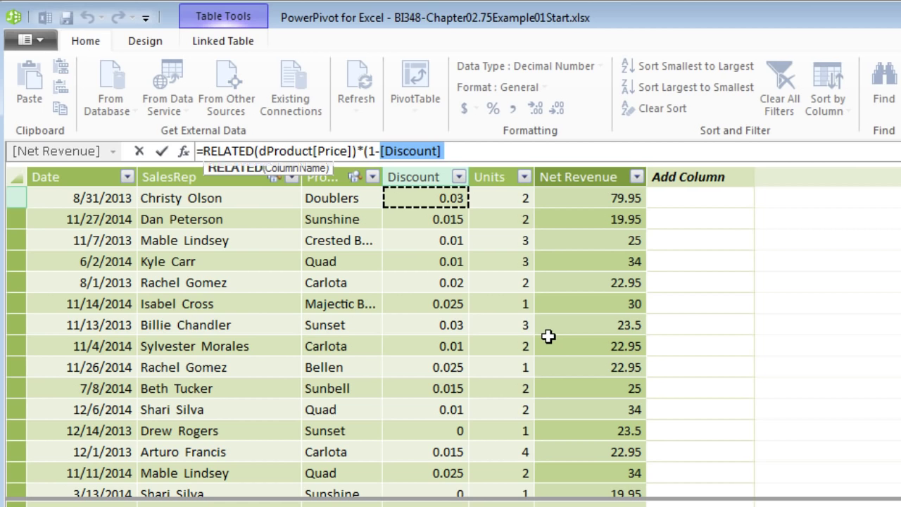
{"action": "type", "text": "fs"}
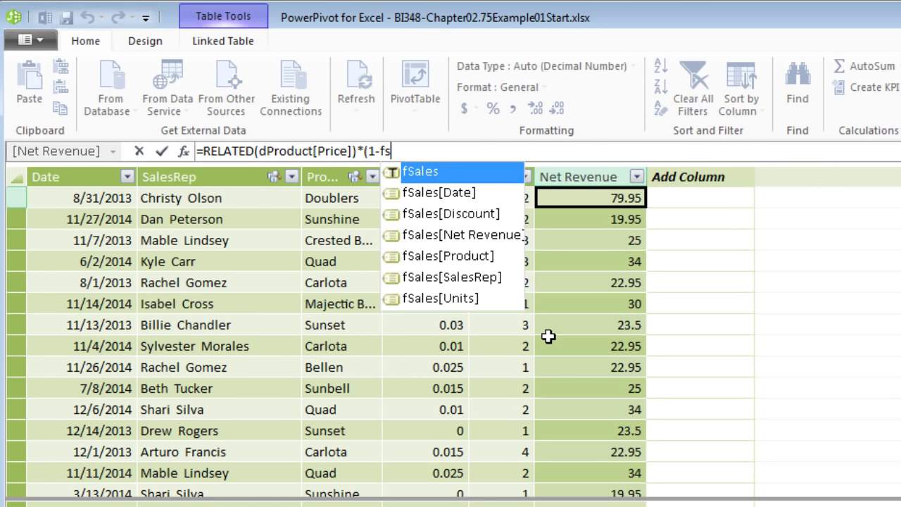
{"action": "key", "text": "Down"}
{"action": "key", "text": "Down"}
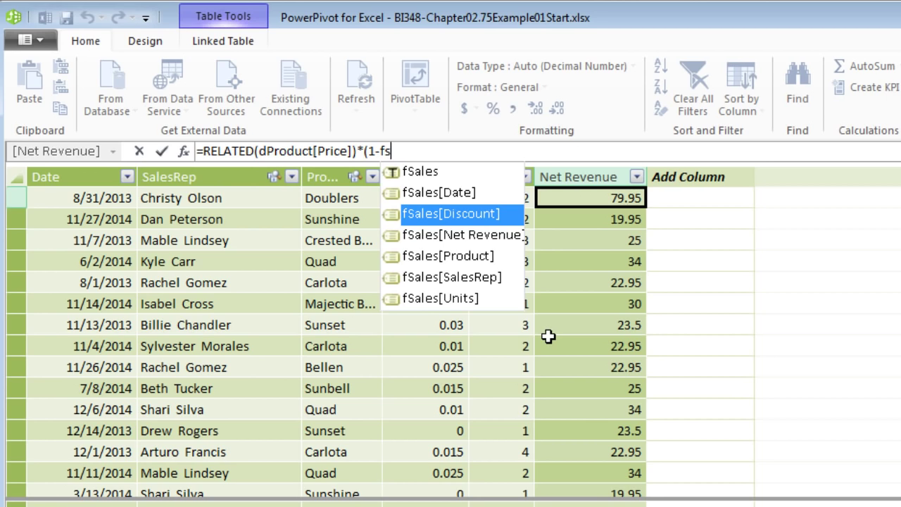
{"action": "key", "text": "Tab"}
{"action": "type", "text": ")"}
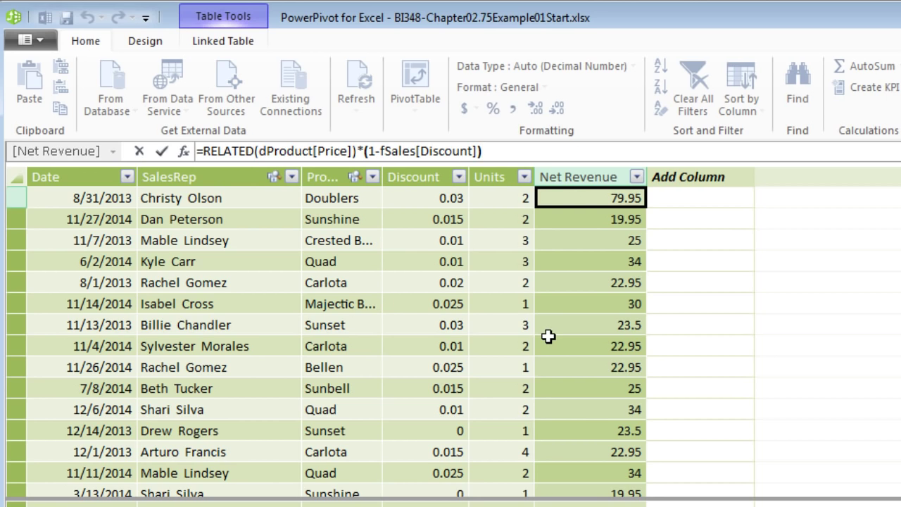
- Multiply the formula by fSales[Units], review its Discount and Units references, and commit it to the Net Revenue column
{"action": "type", "text": "*fs"}
{"action": "key", "text": "Down"}
{"action": "key", "text": "Down"}
{"action": "key", "text": "Down"}
{"action": "key", "text": "Down"}
{"action": "key", "text": "Down"}
{"action": "key", "text": "Down"}
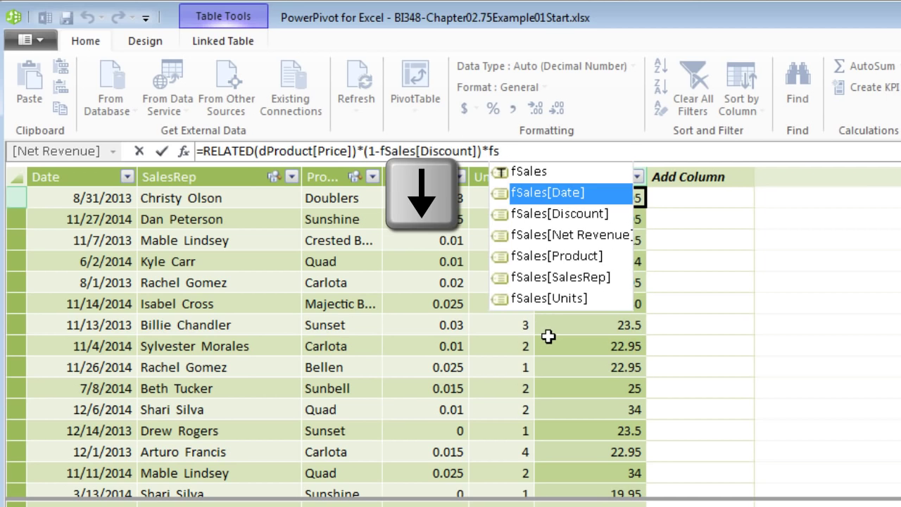
{"action": "key", "text": "Tab"}
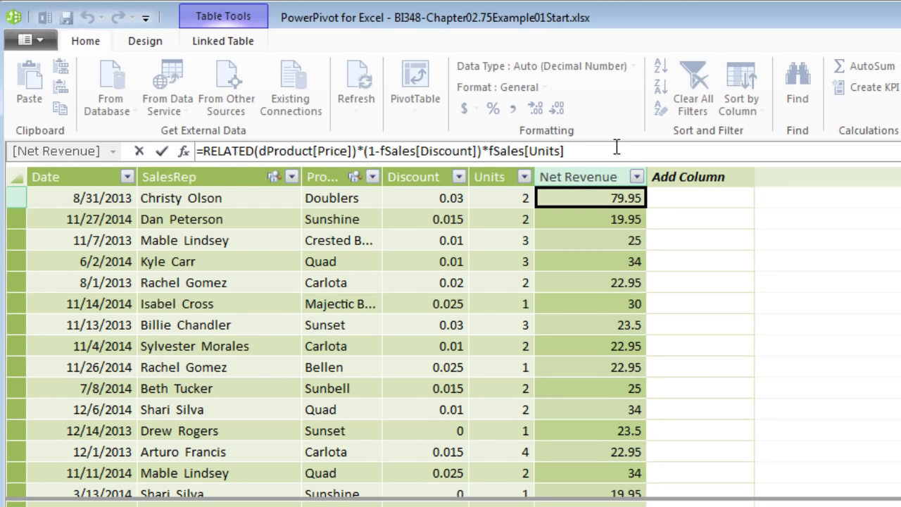
{"action": "left_click_drag", "start_coordinate": [381, 152], "coordinate": [478, 152]}
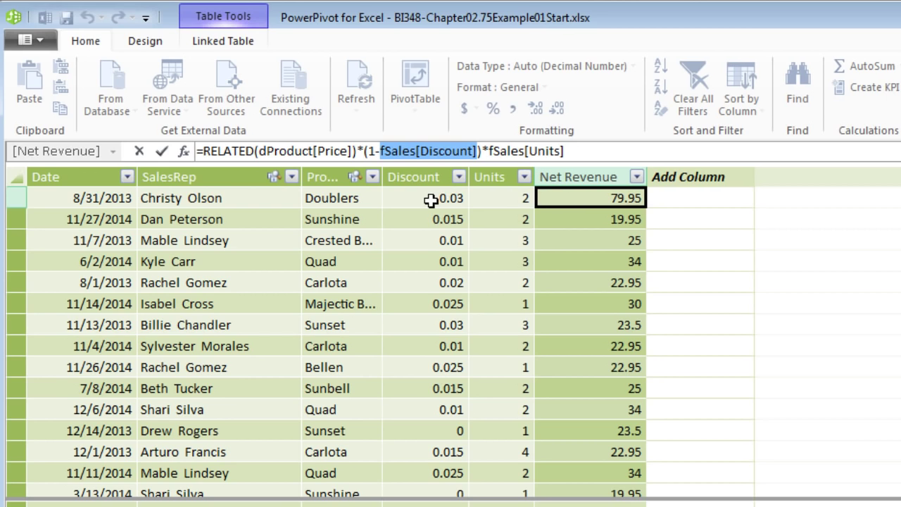
{"action": "left_click_drag", "start_coordinate": [491, 152], "coordinate": [609, 157]}
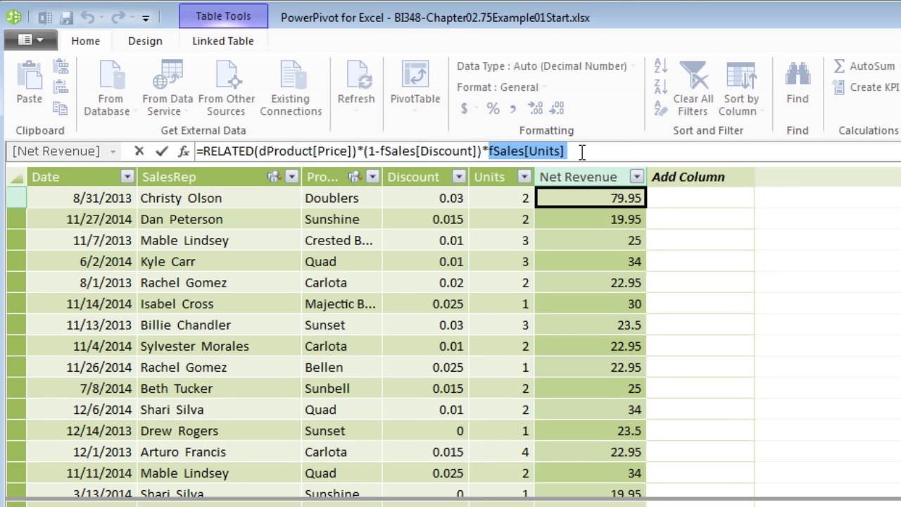
{"action": "left_click", "coordinate": [582, 151]}
{"action": "key", "text": "Return"}
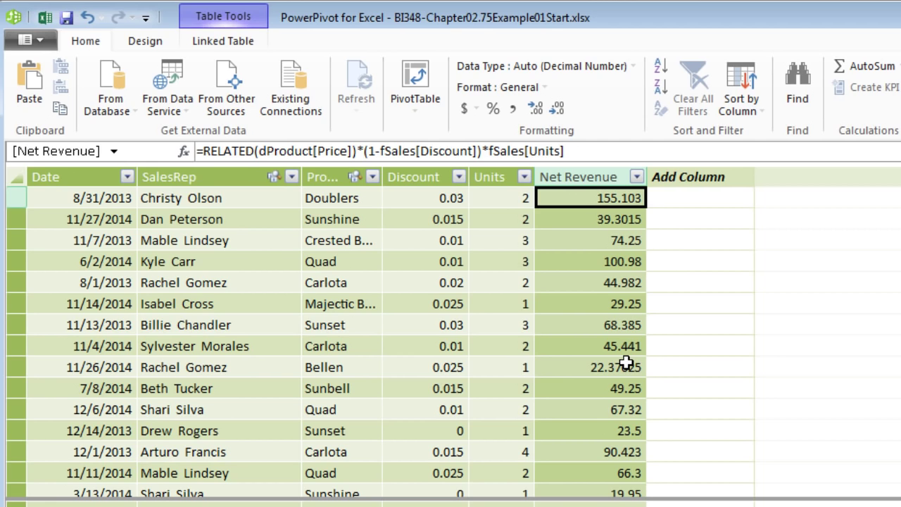
- Wrap the Net Revenue formula in ROUND with 2 as the number of digits and commit it
{"action": "left_click", "coordinate": [204, 151]}
{"action": "type", "text": "rou"}
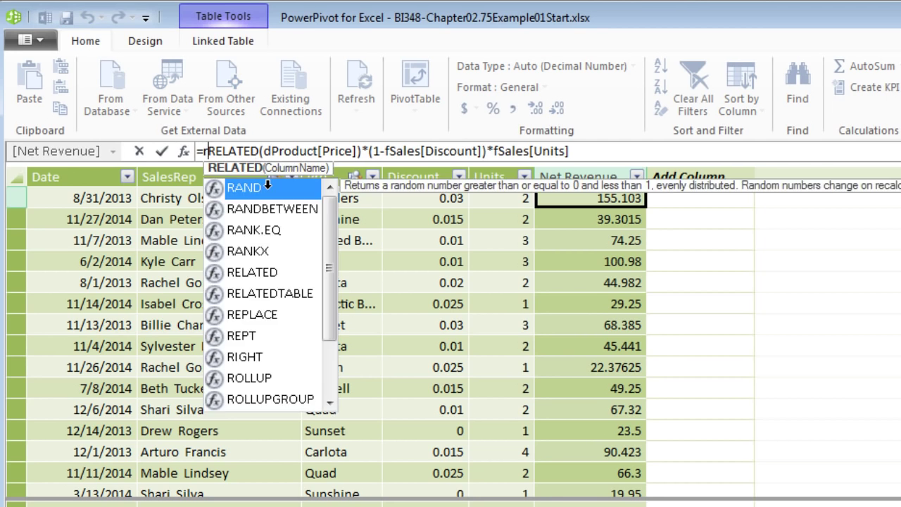
{"action": "type", "text": "nd"}
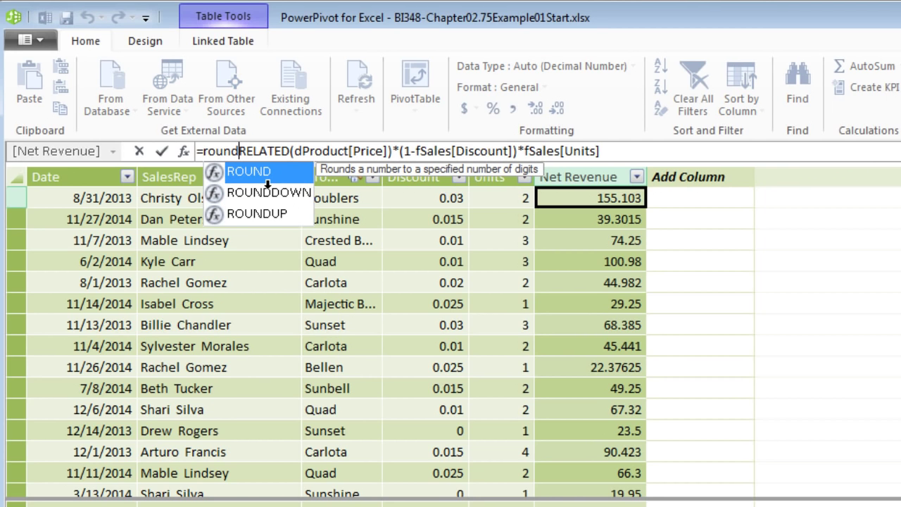
{"action": "key", "text": "Tab"}
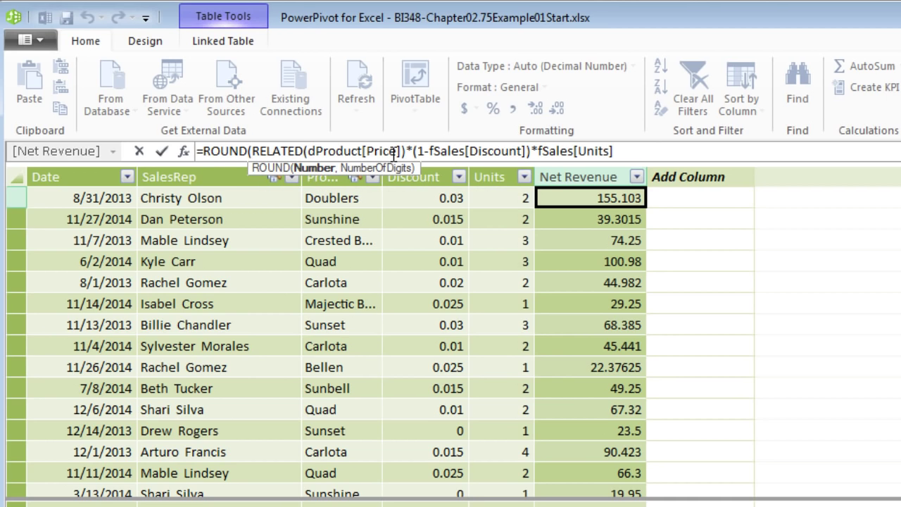
{"action": "left_click", "coordinate": [642, 152]}
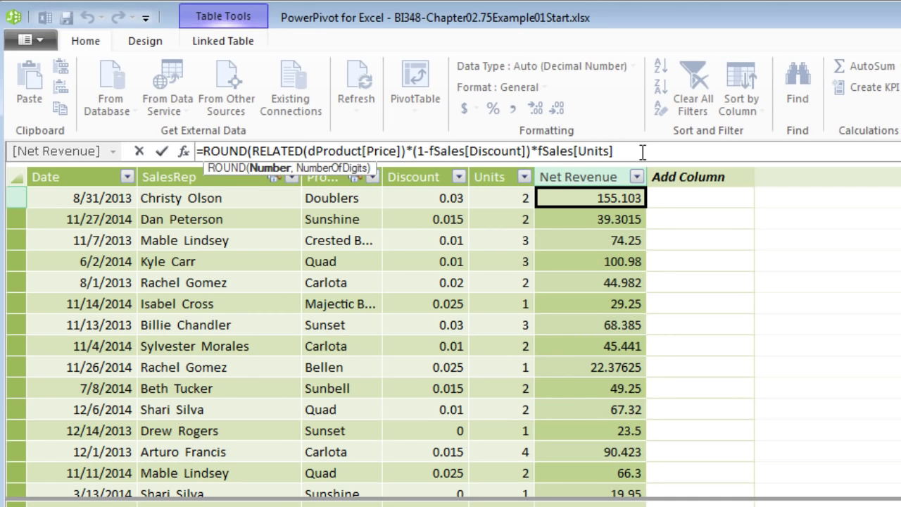
{"action": "type", "text": ",2"}
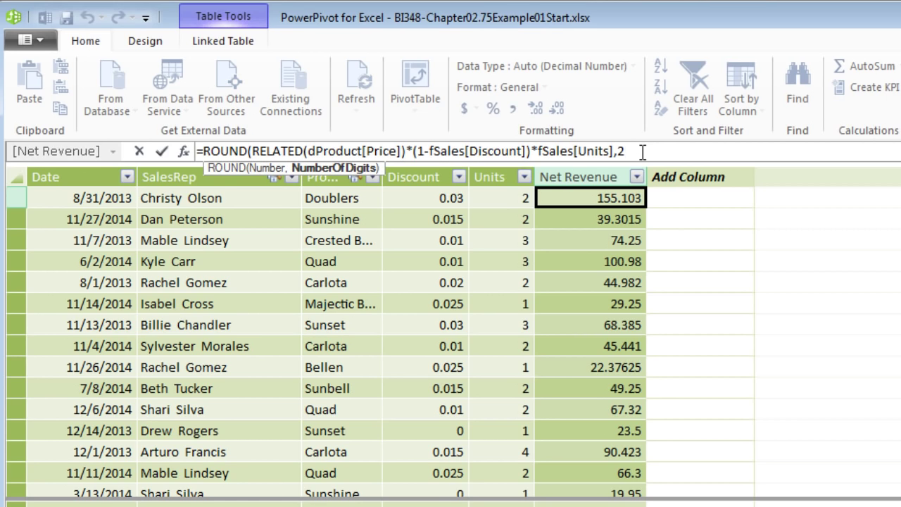
{"action": "type", "text": ")"}
{"action": "key", "text": "Return"}
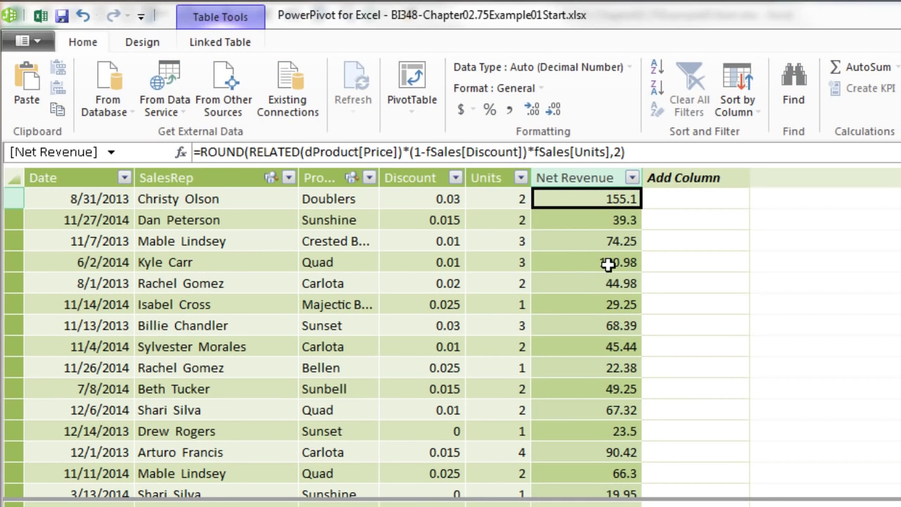
- Review the row context of the Net Revenue formula by examining its RELATED(dProduct[Price]), fSales[Discount] and fSales[Units] references
{"action": "left_click", "coordinate": [606, 283]}
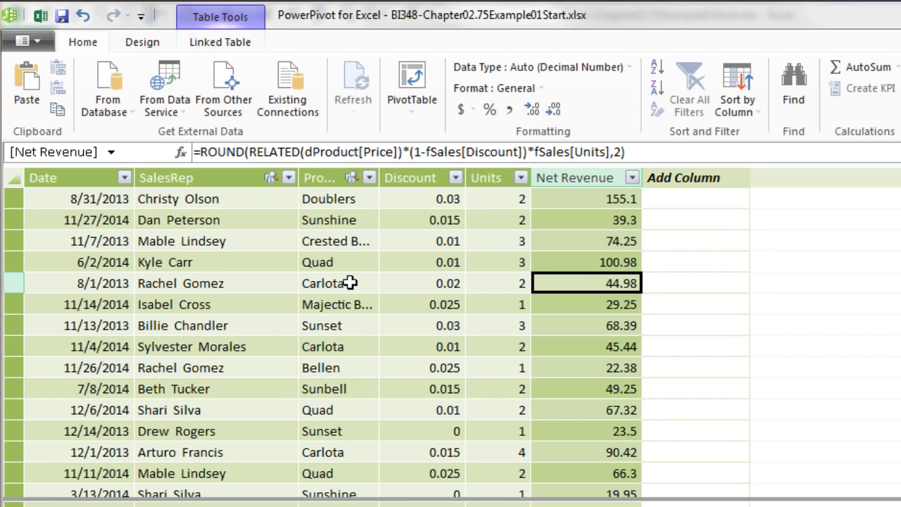
{"action": "left_click", "coordinate": [250, 151]}
{"action": "left_click_drag", "start_coordinate": [250, 152], "coordinate": [521, 154]}
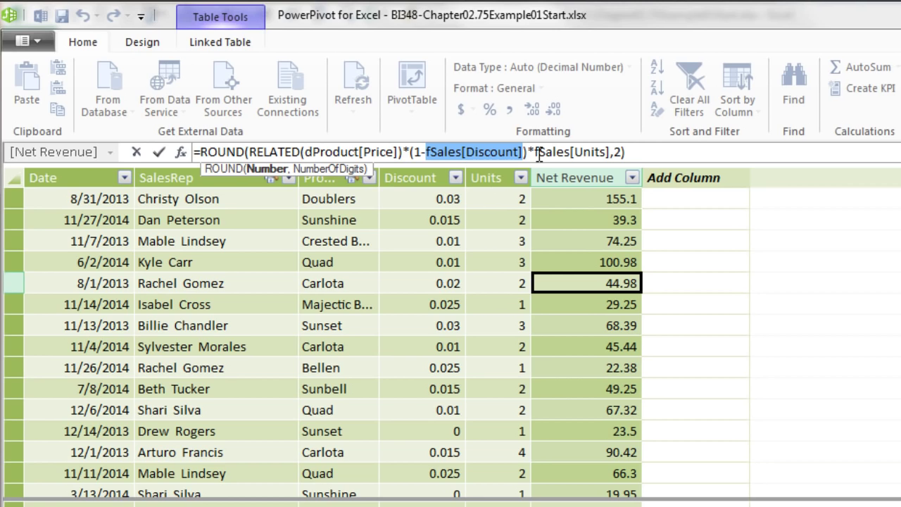
{"action": "left_click_drag", "start_coordinate": [535, 152], "coordinate": [613, 152]}
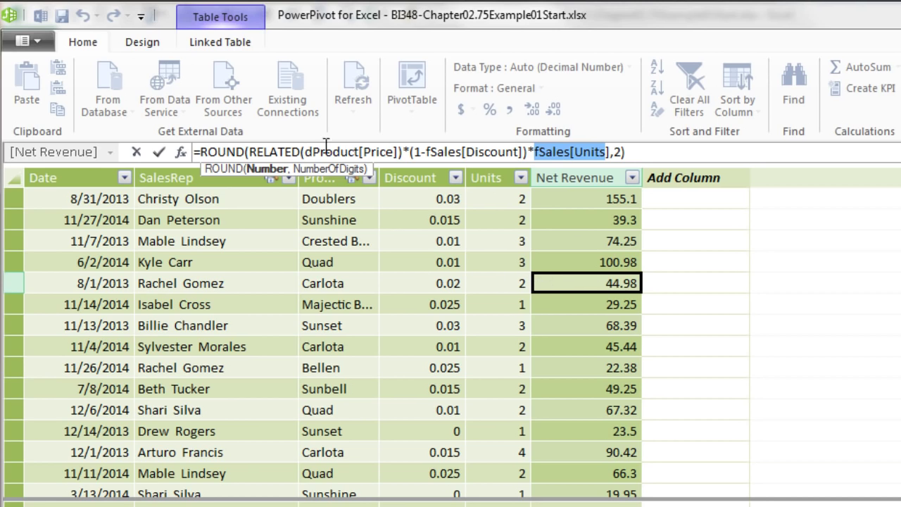
{"action": "left_click", "coordinate": [306, 150]}
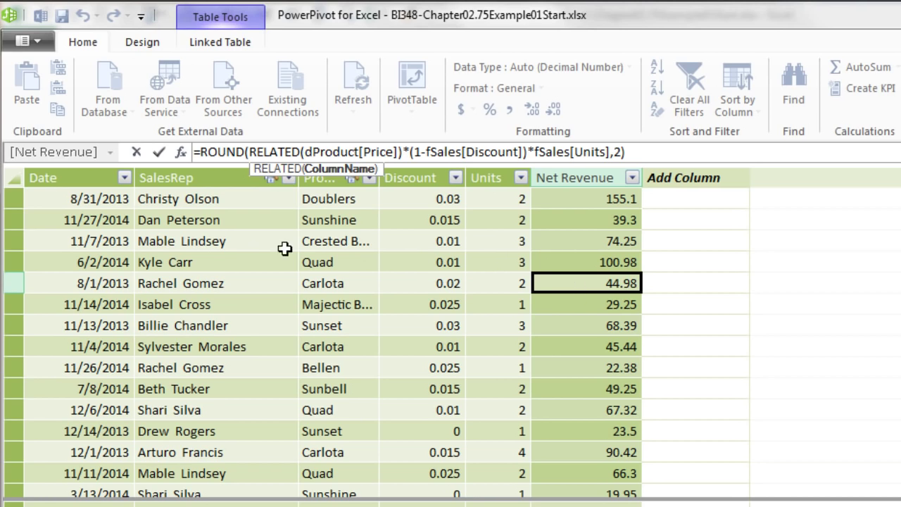
{"action": "left_click", "coordinate": [462, 152]}
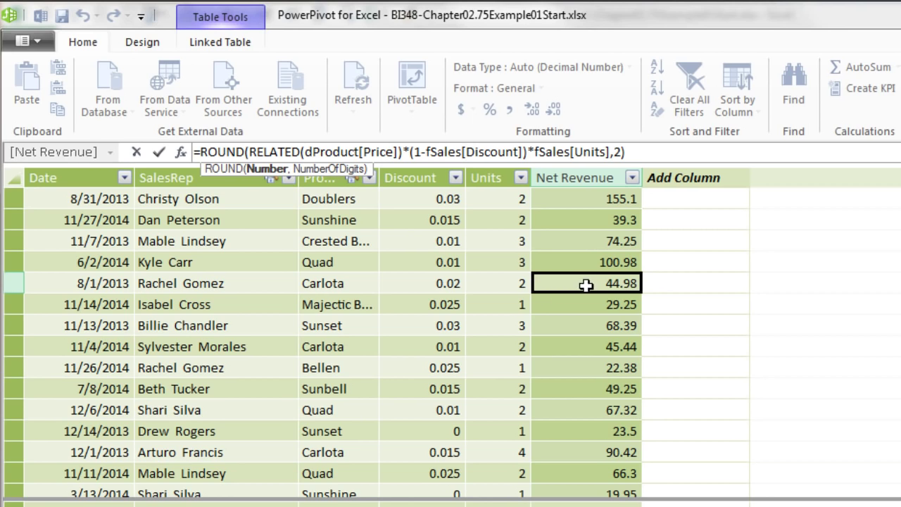
{"action": "left_click", "coordinate": [598, 152]}
- Leave the formula and format the Net Revenue column as dollar currency
{"action": "left_click", "coordinate": [634, 196]}
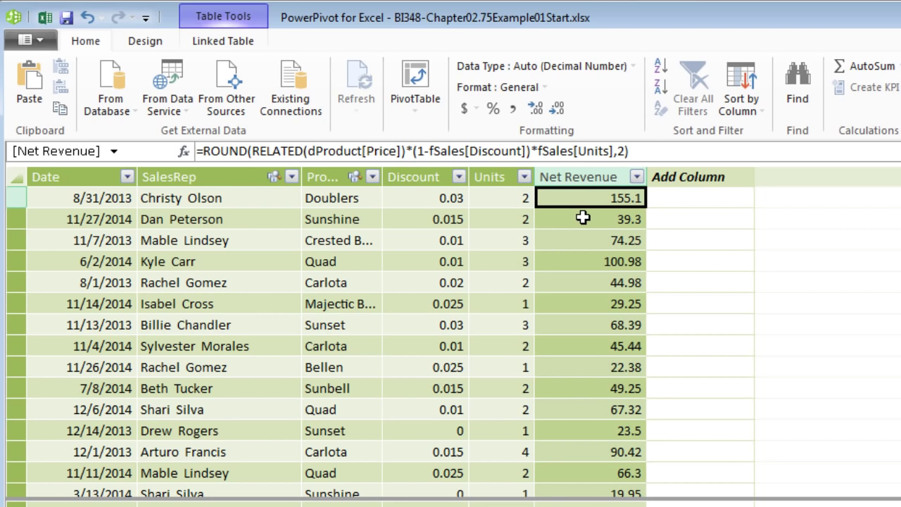
{"action": "left_click", "coordinate": [477, 110]}
{"action": "left_click", "coordinate": [488, 132]}
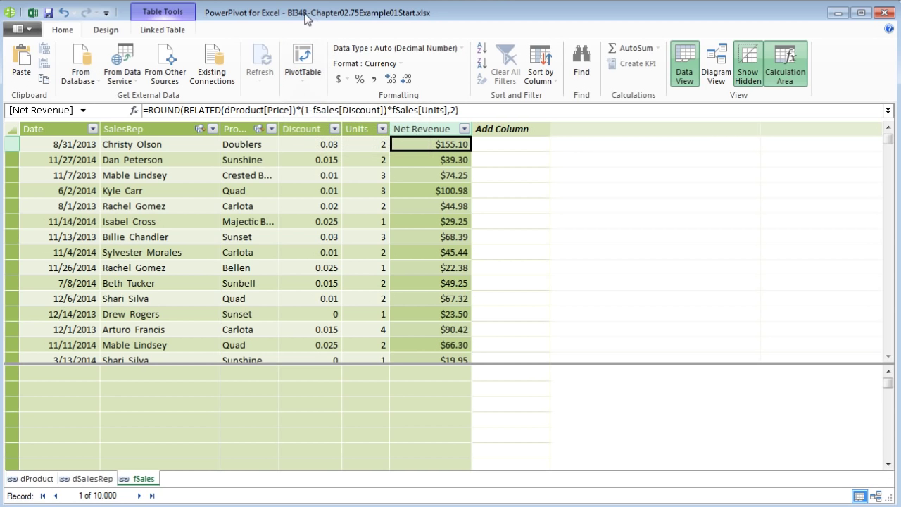
- Create a PivotTable from the data model on a new worksheet
{"action": "left_click", "coordinate": [304, 74]}
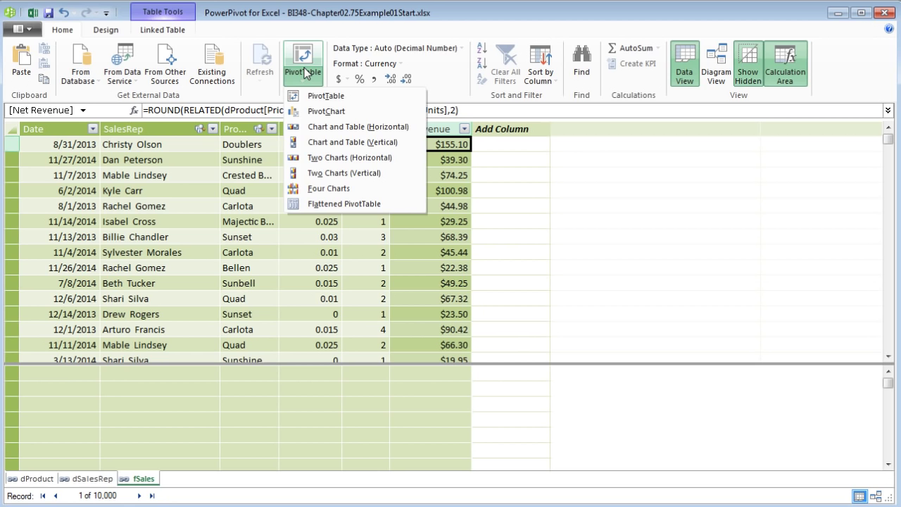
{"action": "left_click", "coordinate": [340, 99]}
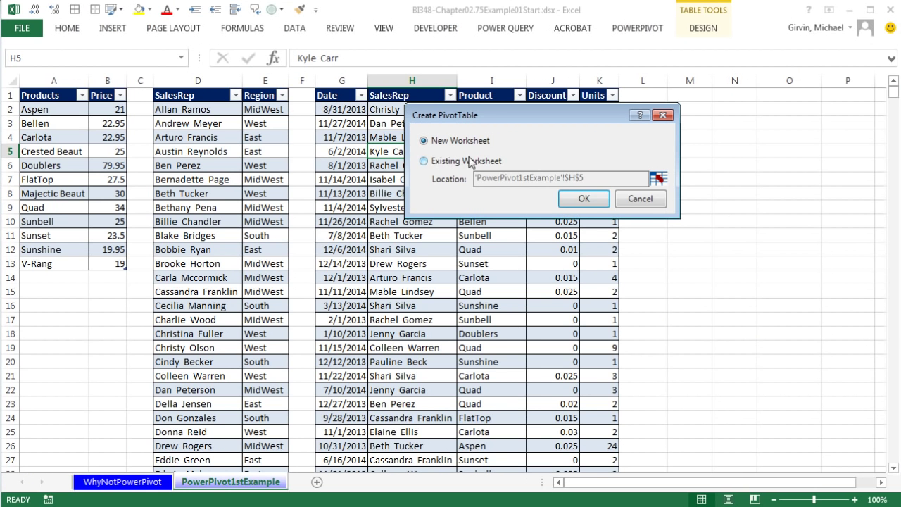
{"action": "left_click", "coordinate": [582, 200]}
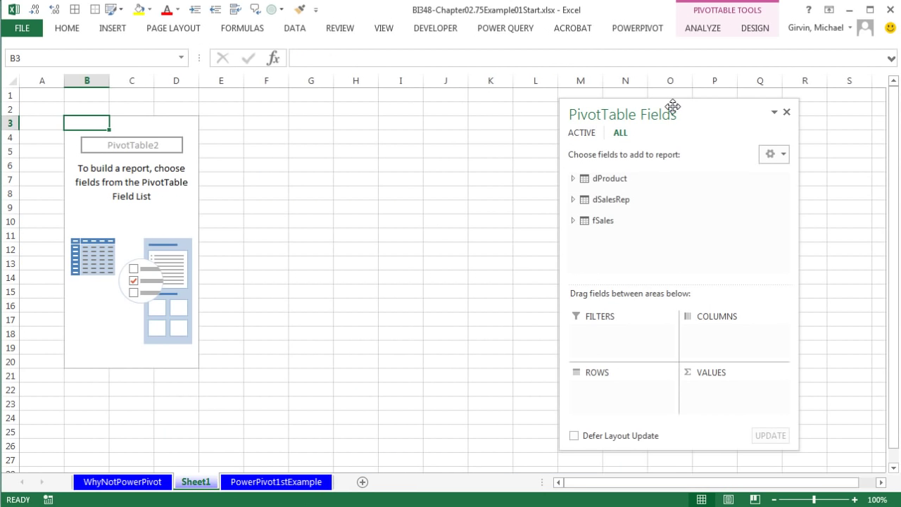
- Summarize revenue in the PivotTable with Region from dSalesRep as rows and Net Revenue from fSales as values
{"action": "left_click_drag", "start_coordinate": [674, 106], "coordinate": [448, 84]}
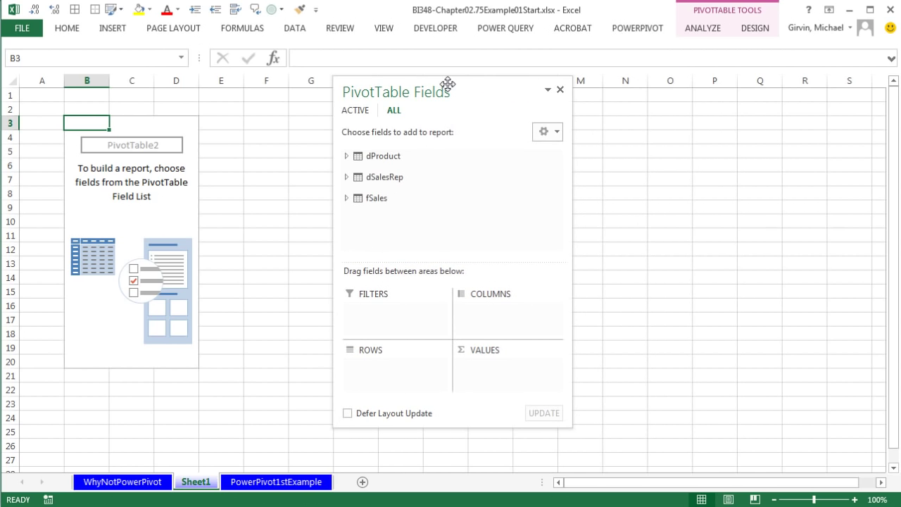
{"action": "left_click", "coordinate": [347, 179]}
{"action": "left_click_drag", "start_coordinate": [392, 205], "coordinate": [402, 364]}
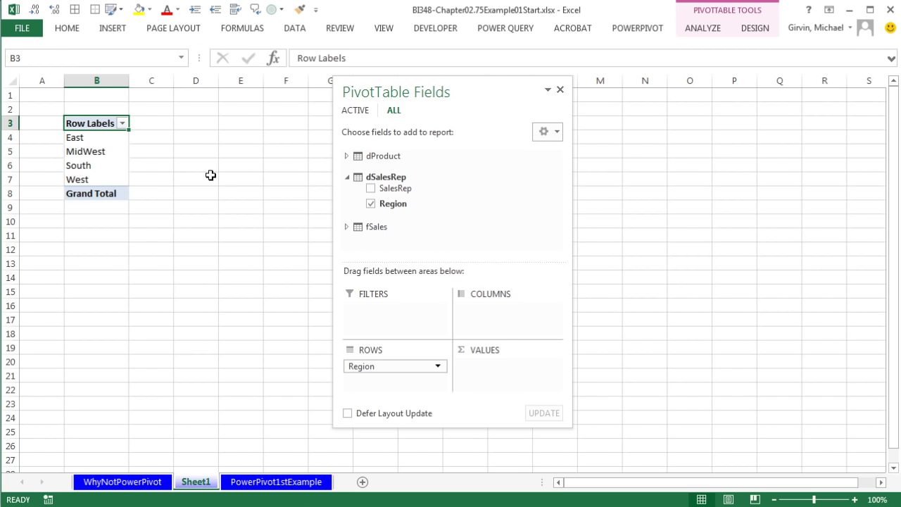
{"action": "left_click", "coordinate": [345, 228]}
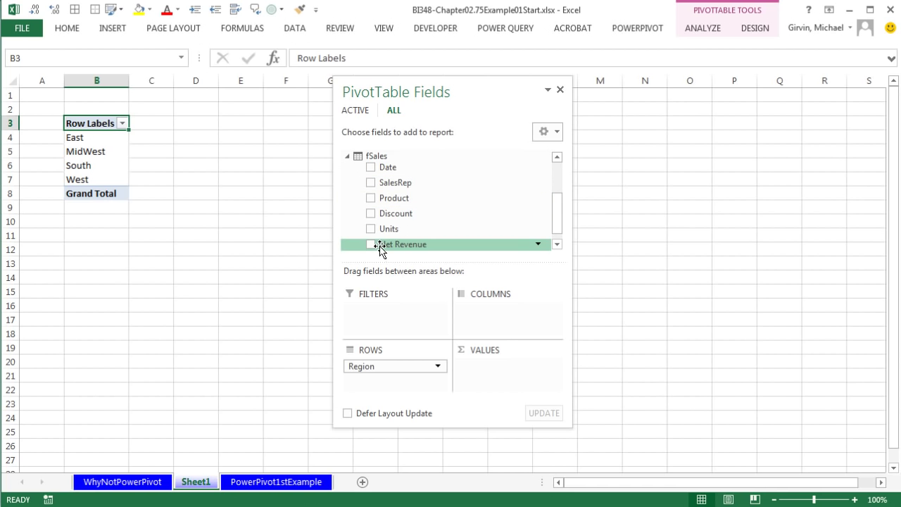
{"action": "left_click_drag", "start_coordinate": [386, 242], "coordinate": [498, 376]}
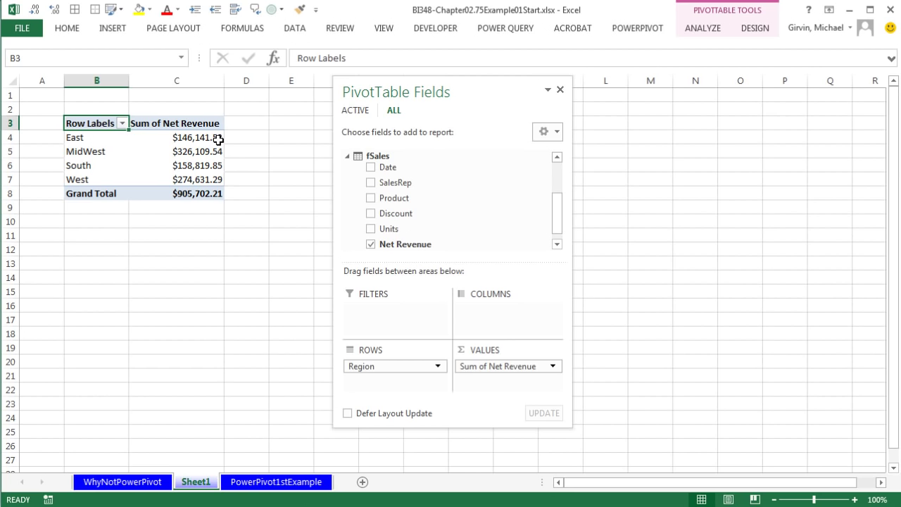
{"action": "mouse_move", "coordinate": [218, 140]}
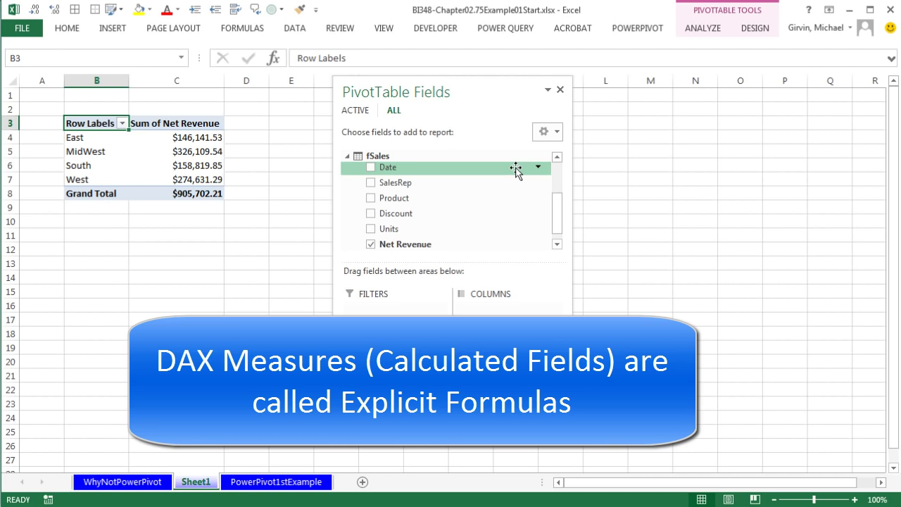
{"action": "left_click_drag", "start_coordinate": [564, 220], "coordinate": [562, 228]}
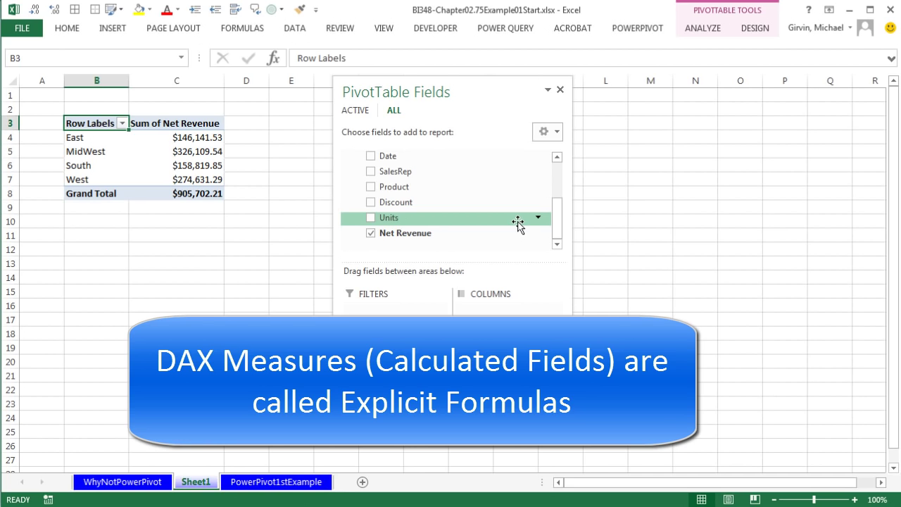
- Delete Sheet1 with its PivotTable from the workbook
{"action": "right_click", "coordinate": [196, 486]}
{"action": "left_click", "coordinate": [237, 342]}
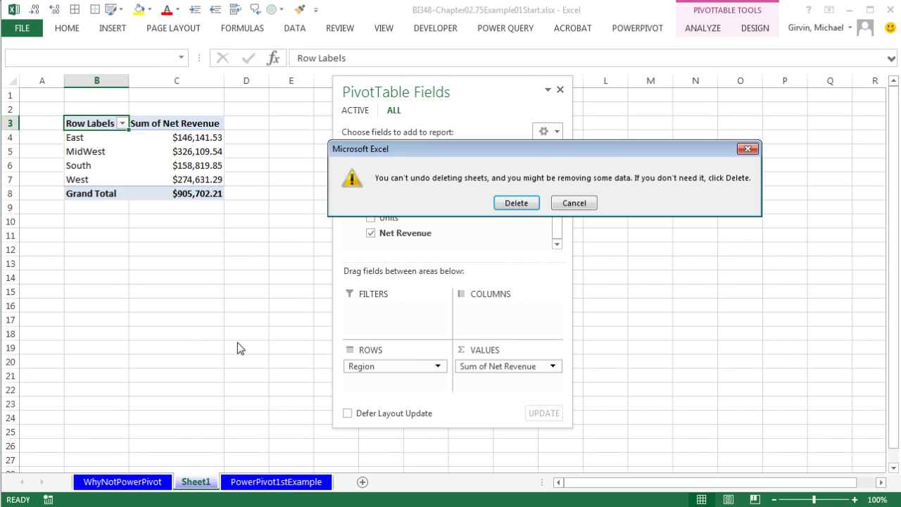
{"action": "left_click", "coordinate": [517, 203]}
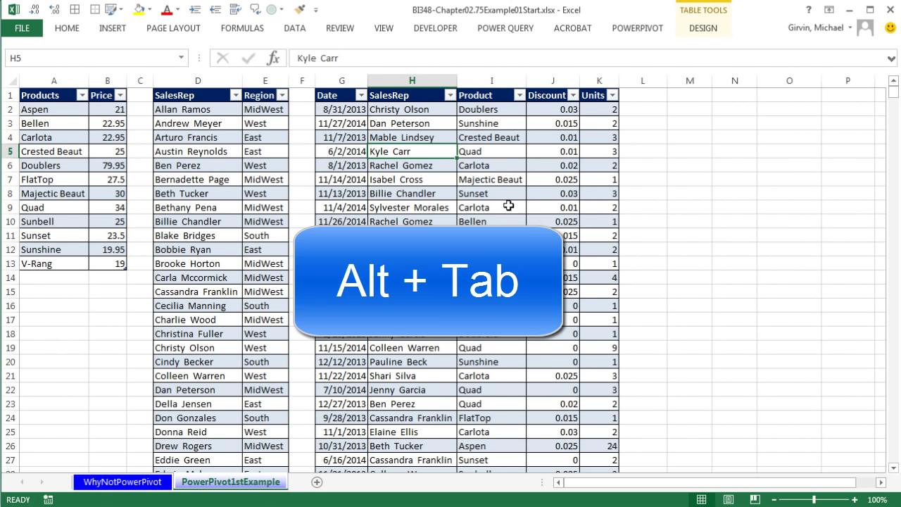
- Switch to the PowerPivot window and begin a measure named Total Net Revenue in the calculation area below the Net Revenue column
{"action": "key", "text": "alt+Tab"}
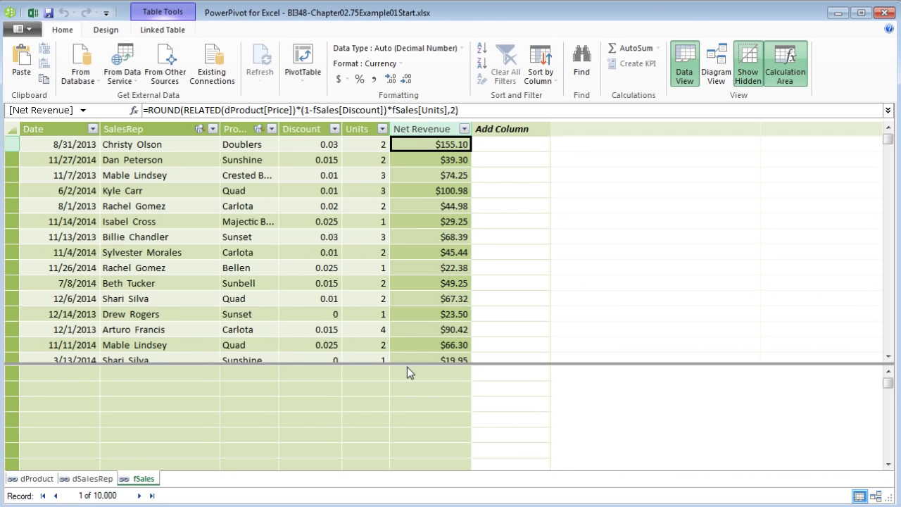
{"action": "left_click", "coordinate": [404, 390]}
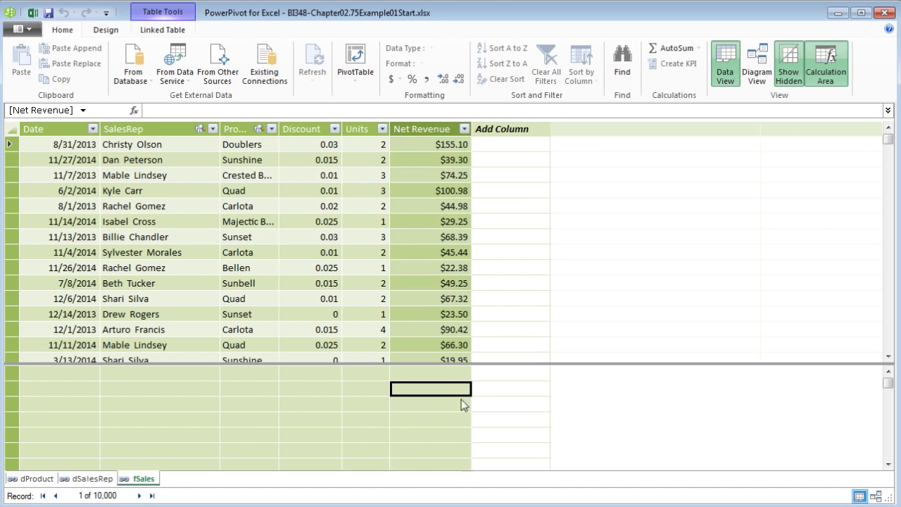
{"action": "type", "text": "Total N"}
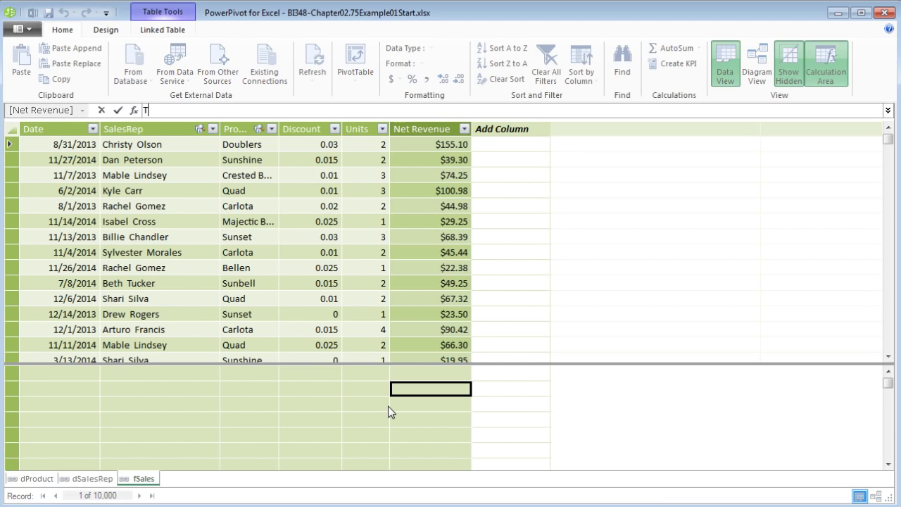
{"action": "type", "text": "et Revenue"}
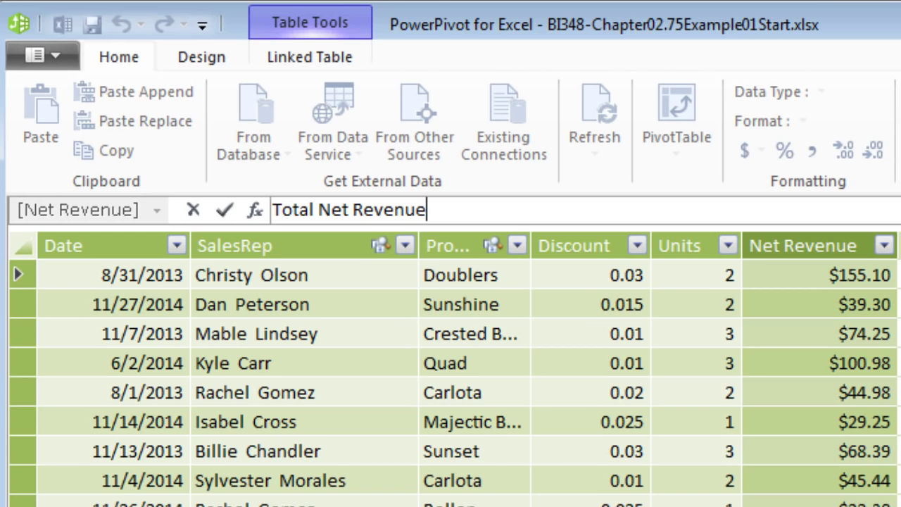
- Follow the measure name with the := assignment, re-entering its equals sign, and open a SUM function
{"action": "type", "text": ":=sum"}
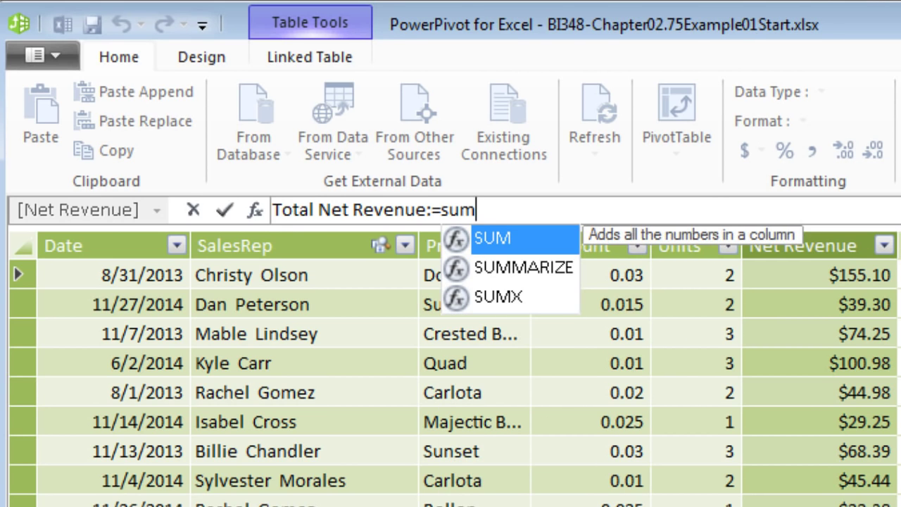
{"action": "key", "text": "BackSpace"}
{"action": "key", "text": "BackSpace"}
{"action": "key", "text": "BackSpace"}
{"action": "key", "text": "BackSpace"}
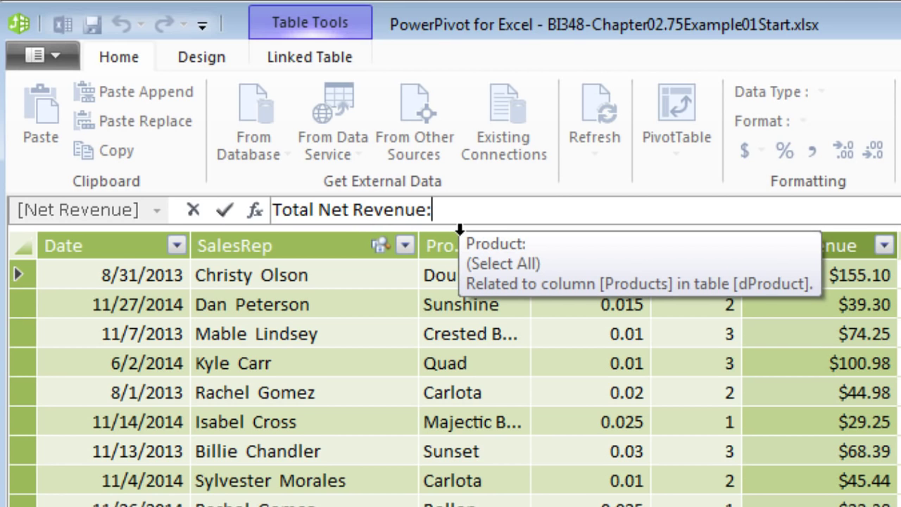
{"action": "type", "text": "=sum"}
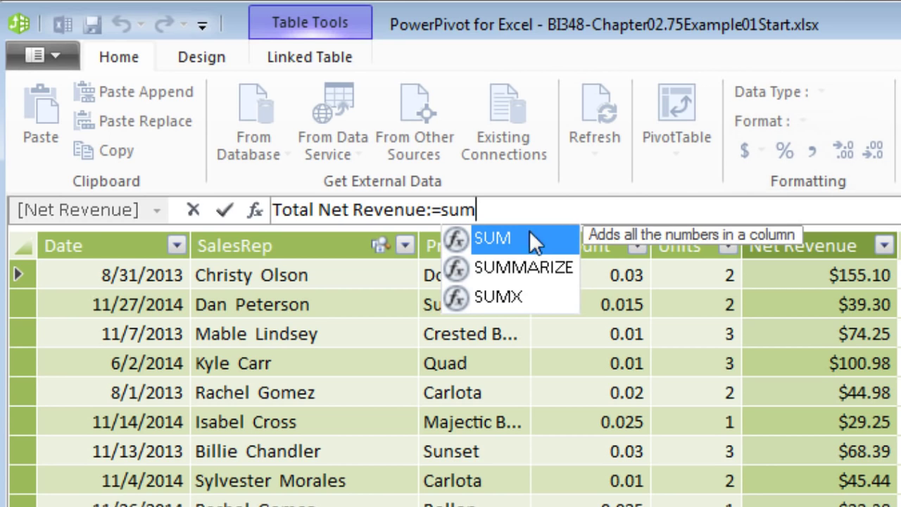
{"action": "key", "text": "Tab"}
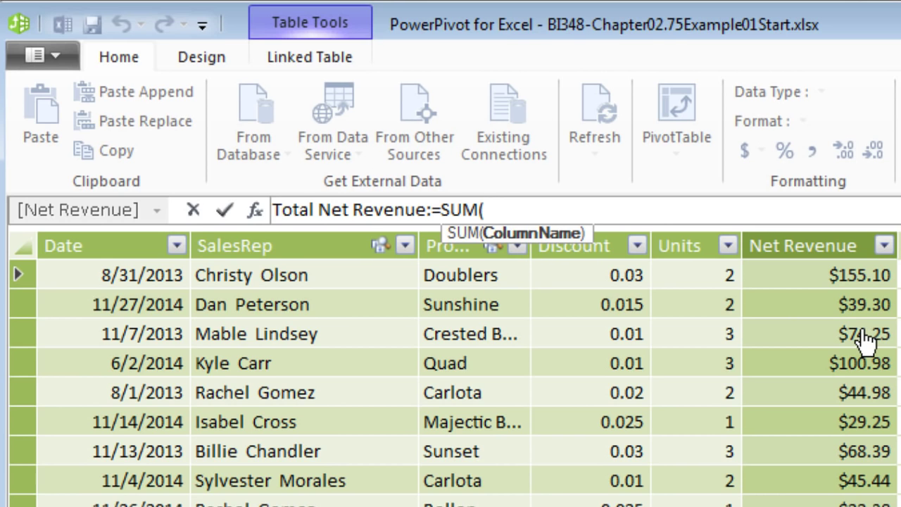
- Complete the Total Net Revenue measure by summing fSales[Net Revenue], close the parenthesis and enter the formula
{"action": "type", "text": "fs"}
{"action": "key", "text": "Down"}
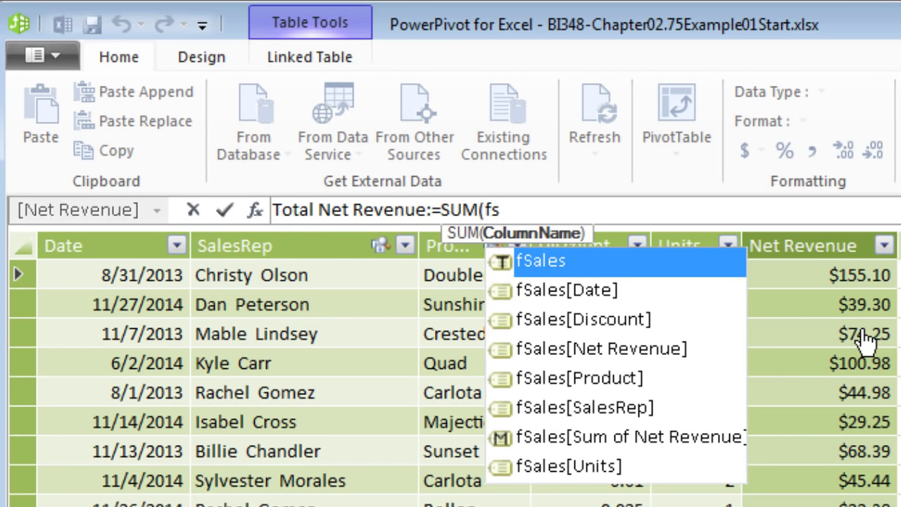
{"action": "key", "text": "Down"}
{"action": "key", "text": "Down"}
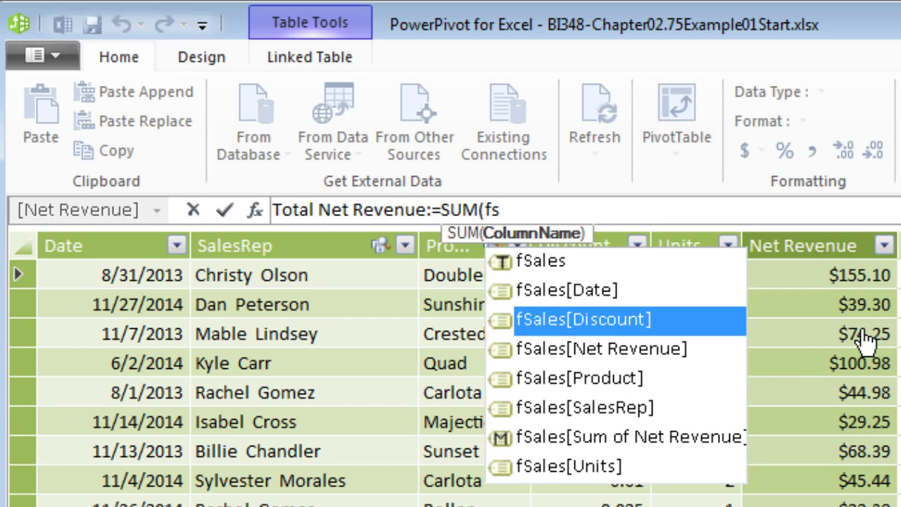
{"action": "key", "text": "Down"}
{"action": "key", "text": "Down"}
{"action": "key", "text": "Down"}
{"action": "key", "text": "Down"}
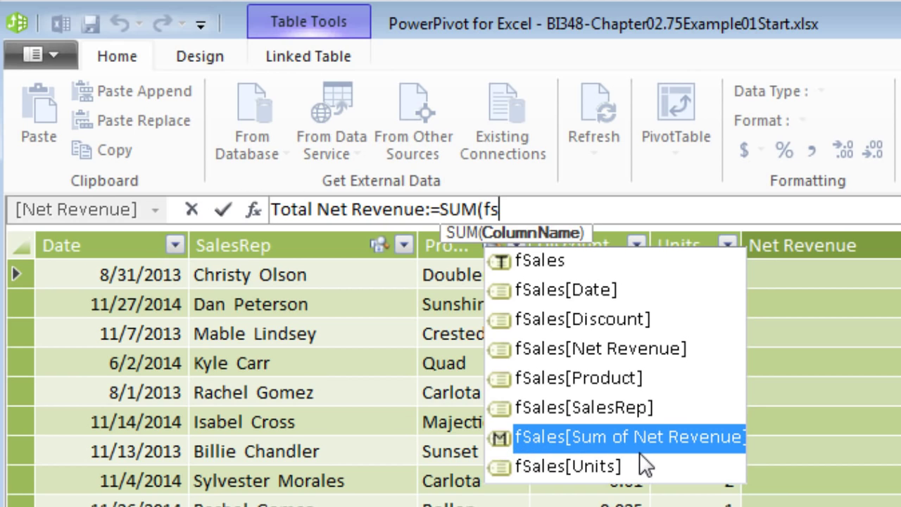
{"action": "key", "text": "Up"}
{"action": "key", "text": "Up"}
{"action": "key", "text": "Up"}
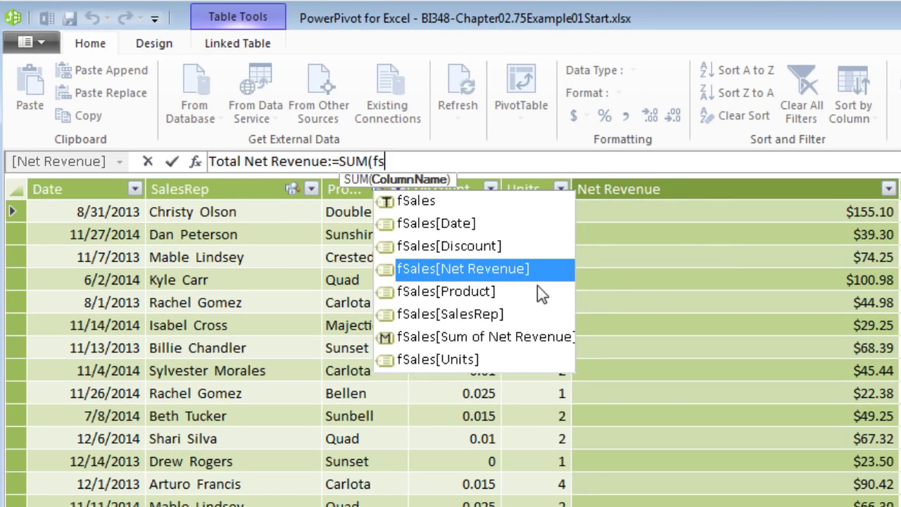
{"action": "key", "text": "Tab"}
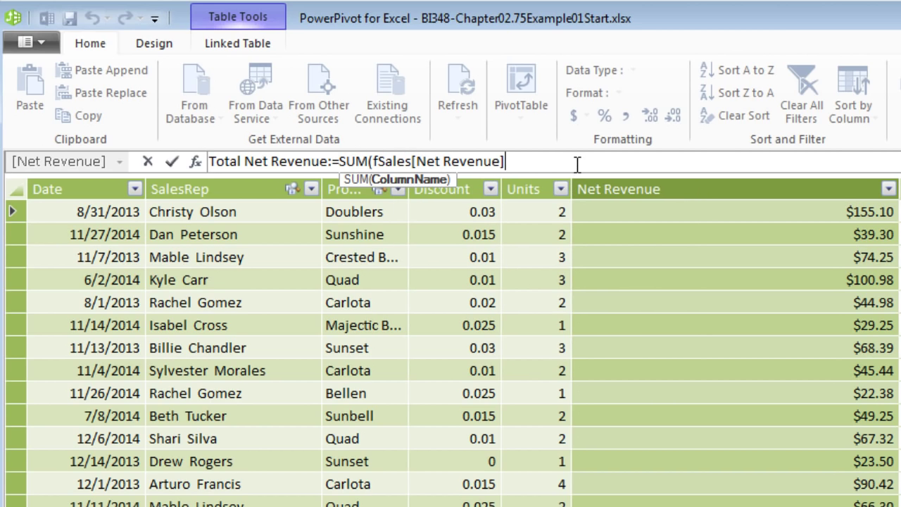
{"action": "type", "text": ")"}
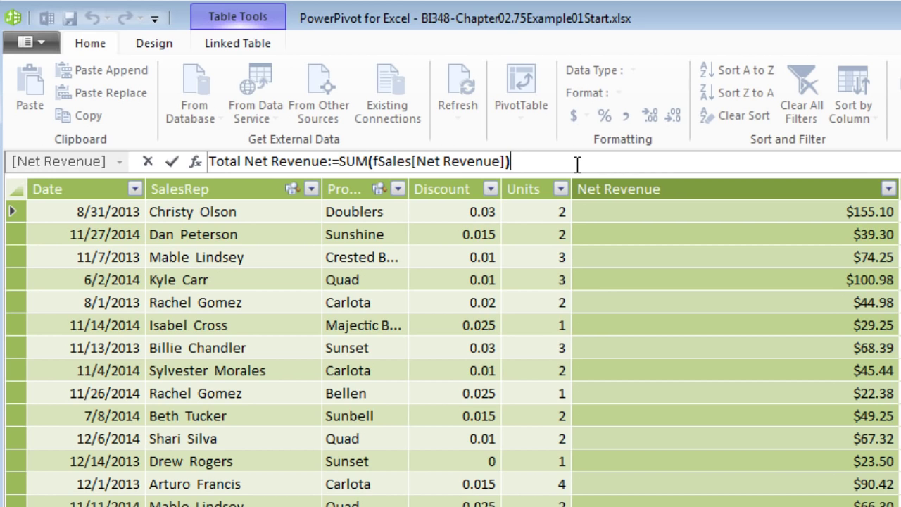
{"action": "key", "text": "Return"}
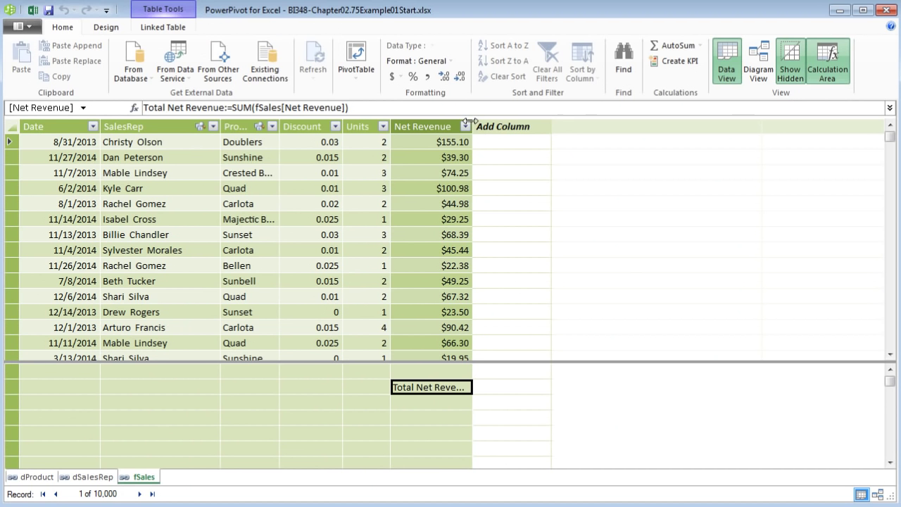
- Widen the Net Revenue column and format the Total Net Revenue measure as dollar currency
{"action": "left_click_drag", "start_coordinate": [470, 123], "coordinate": [613, 124]}
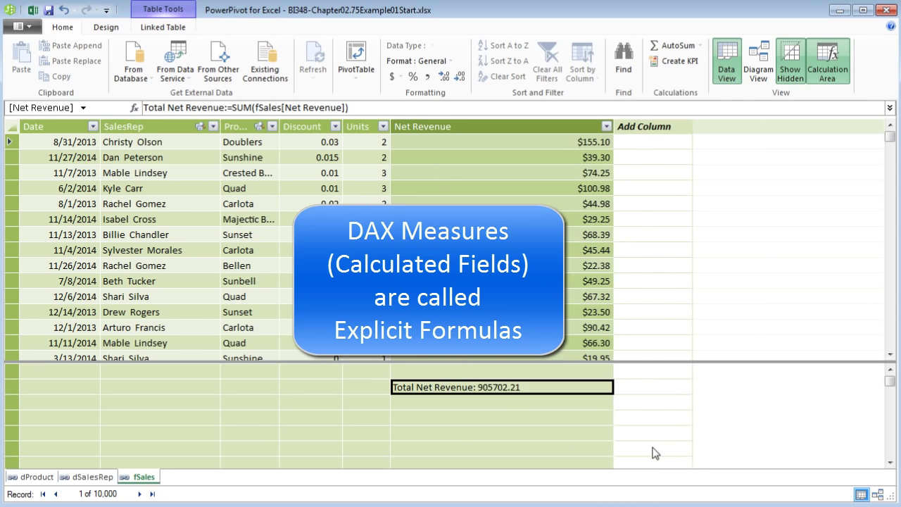
{"action": "right_click", "coordinate": [517, 388]}
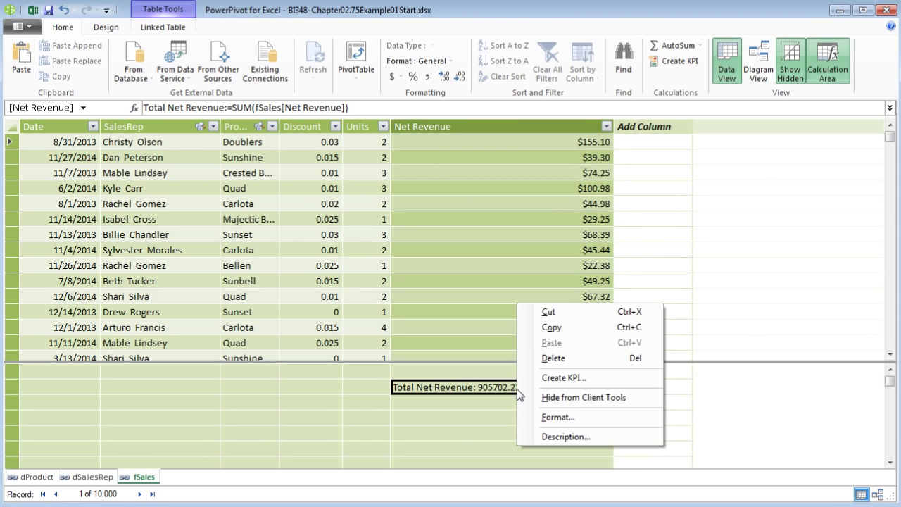
{"action": "left_click", "coordinate": [393, 79]}
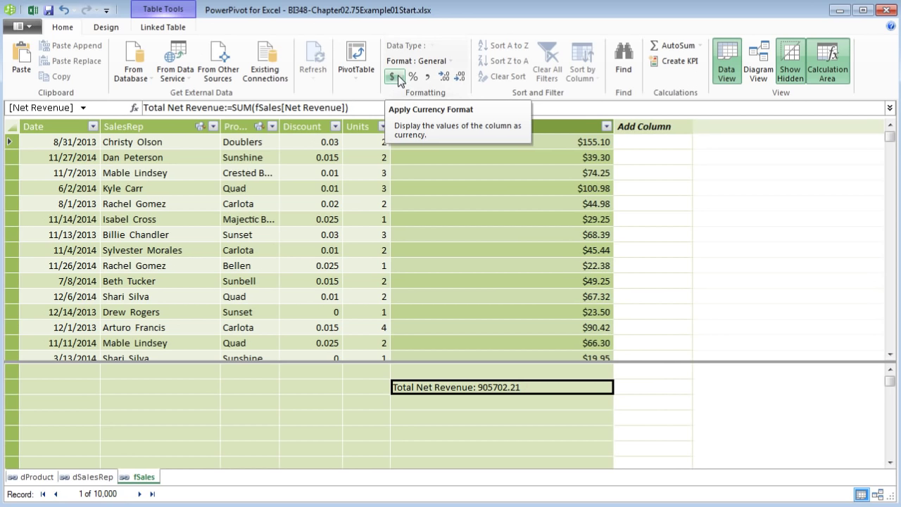
{"action": "left_click", "coordinate": [399, 77]}
{"action": "left_click", "coordinate": [422, 95]}
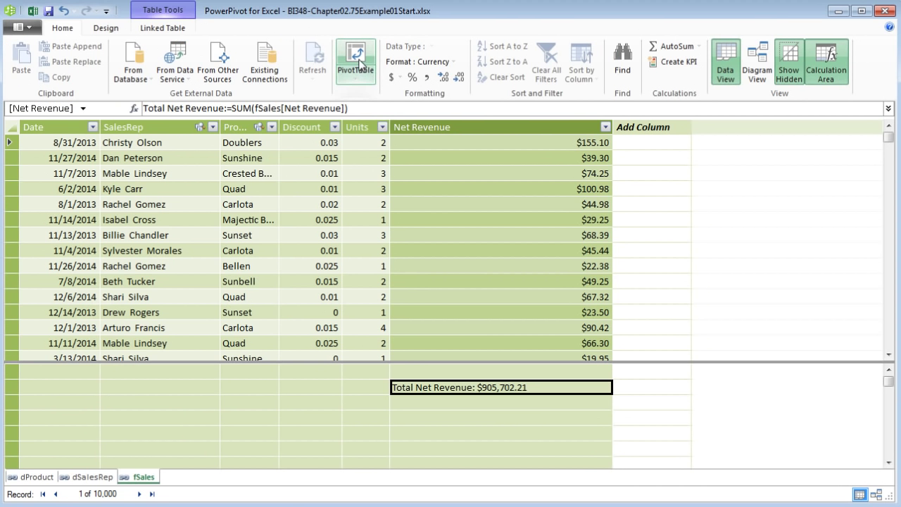
- Create a PivotTable on a new worksheet with Region from dSalesRep as rows and the Total Net Revenue measure from fSales as values
{"action": "left_click", "coordinate": [355, 59]}
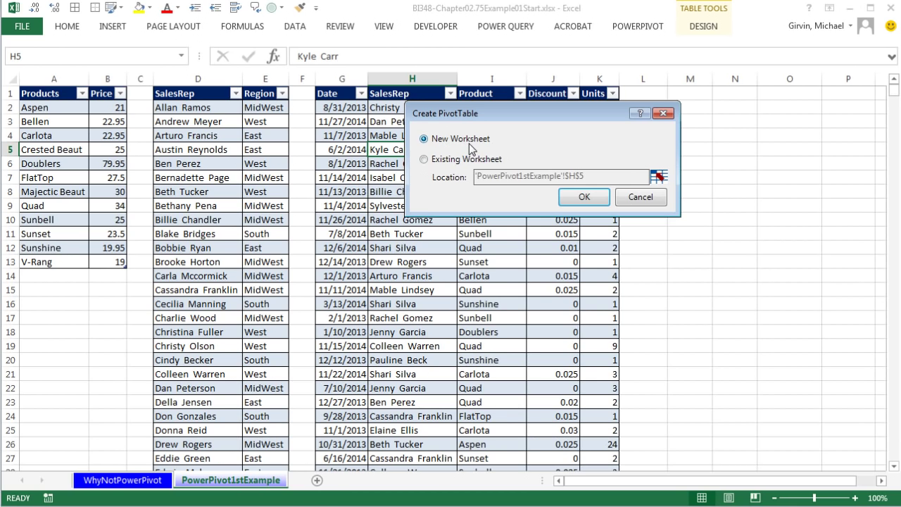
{"action": "left_click", "coordinate": [584, 197]}
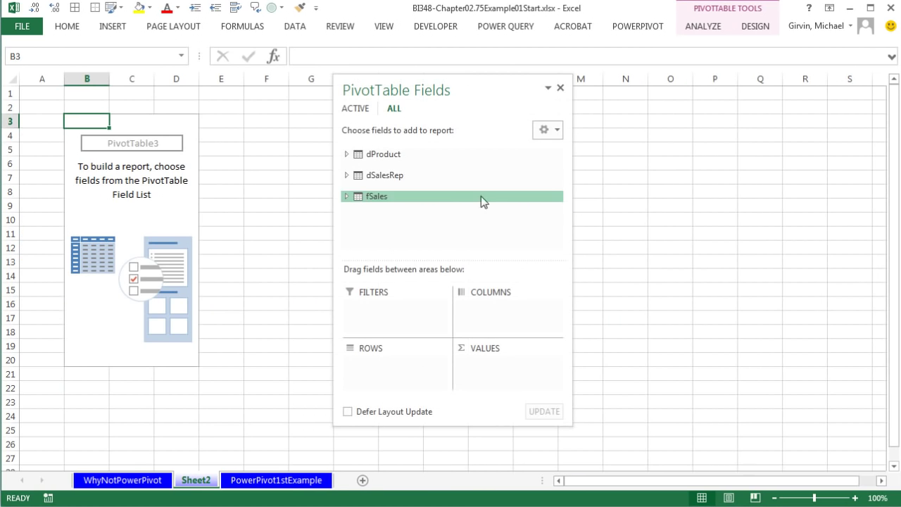
{"action": "left_click", "coordinate": [383, 178]}
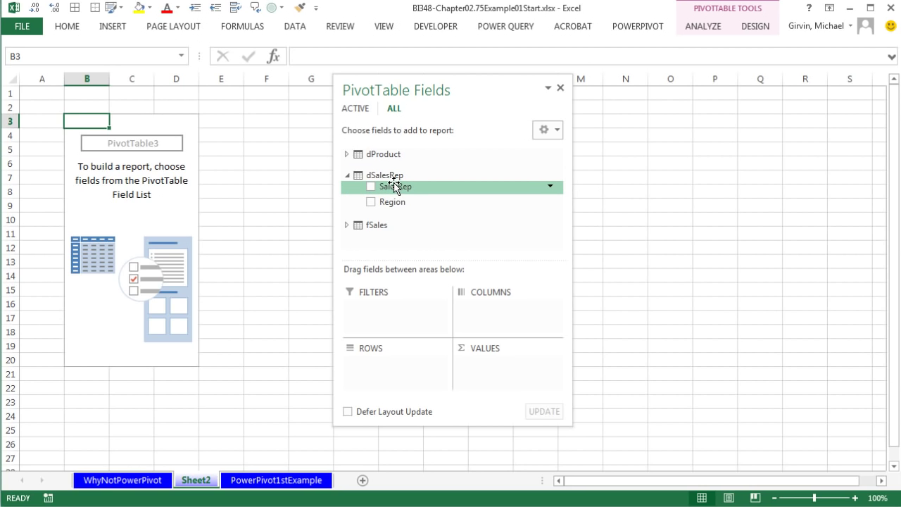
{"action": "left_click_drag", "start_coordinate": [389, 204], "coordinate": [415, 373]}
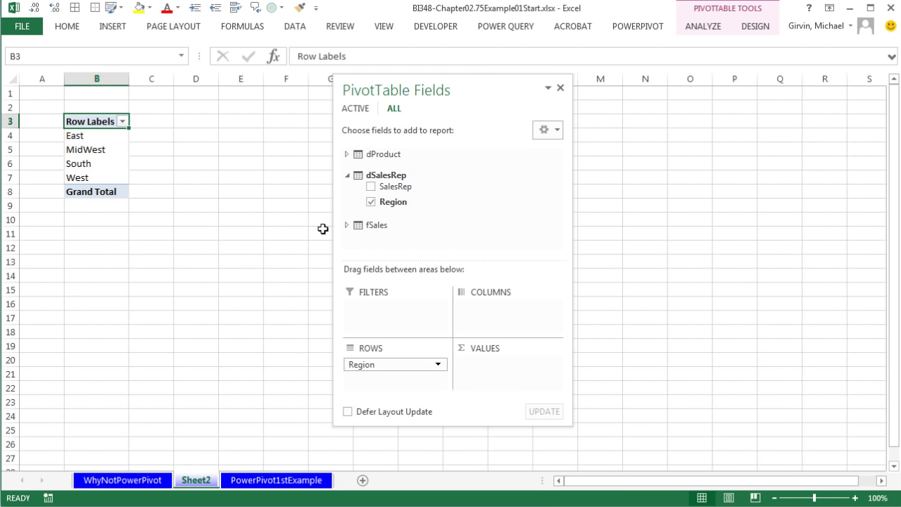
{"action": "left_click", "coordinate": [346, 225]}
{"action": "scroll", "coordinate": [520, 211], "scroll_direction": "down", "scroll_amount": 1}
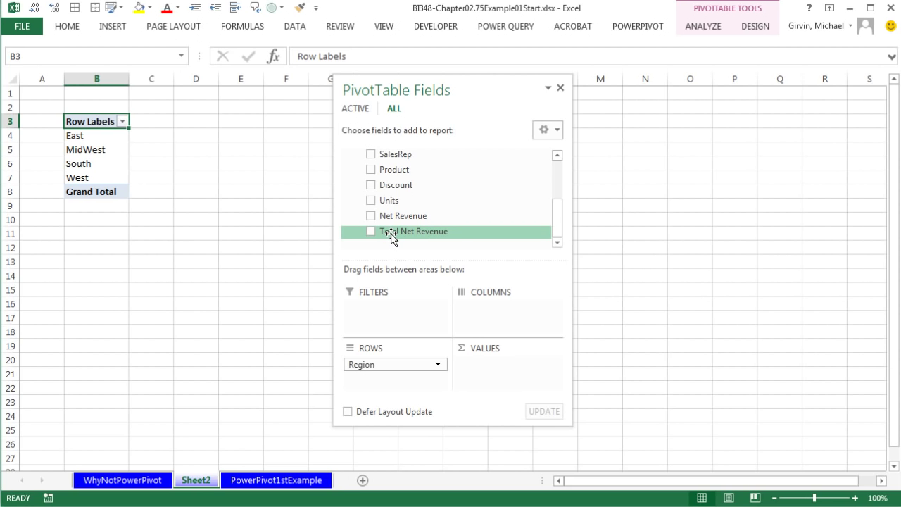
{"action": "left_click_drag", "start_coordinate": [391, 234], "coordinate": [512, 374]}
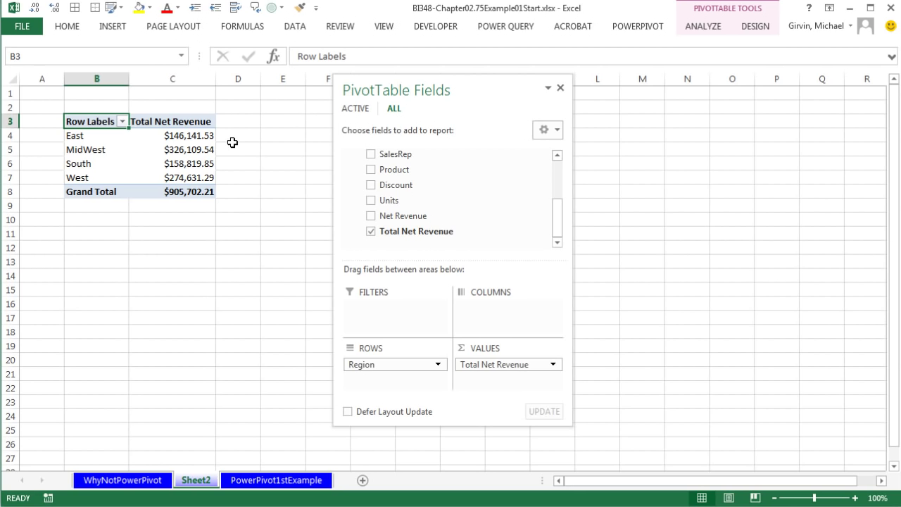
- Show the PivotTable in tabular form and rename its worksheet RegionReport
{"action": "left_click", "coordinate": [751, 27]}
{"action": "left_click", "coordinate": [101, 78]}
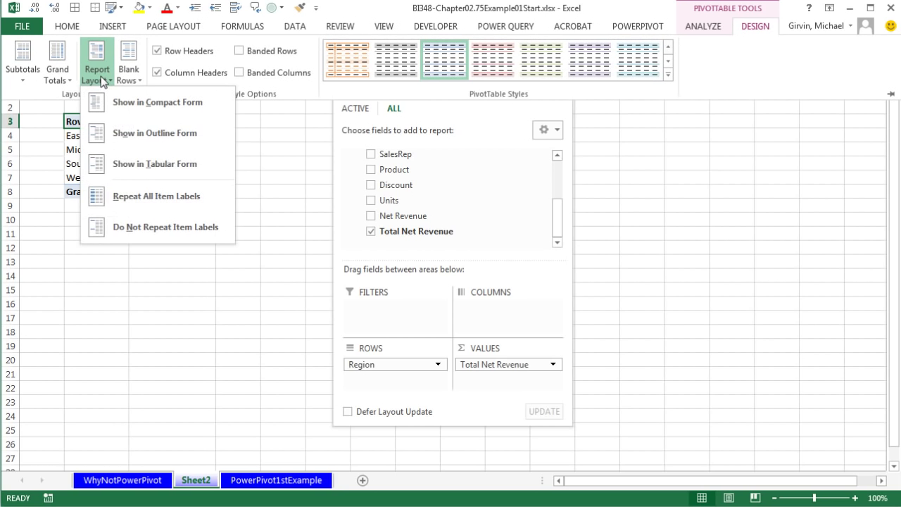
{"action": "left_click", "coordinate": [129, 174]}
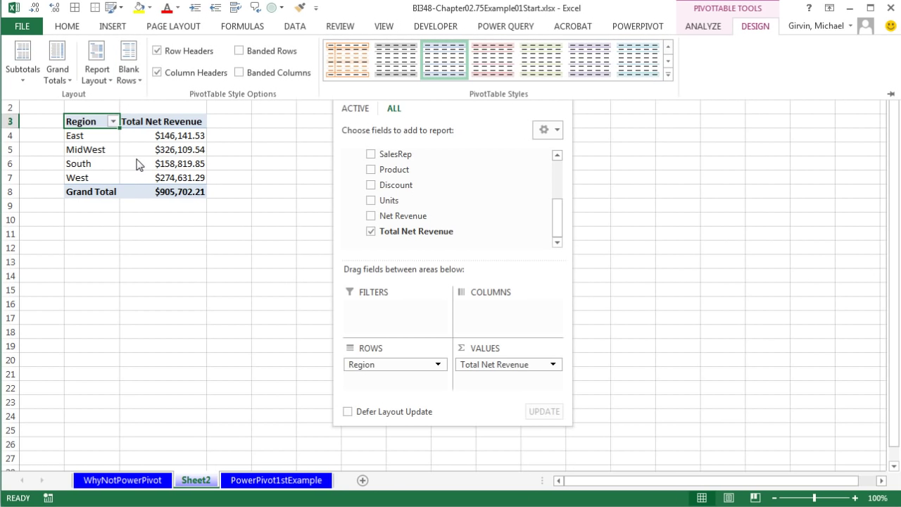
{"action": "mouse_move", "coordinate": [139, 164]}
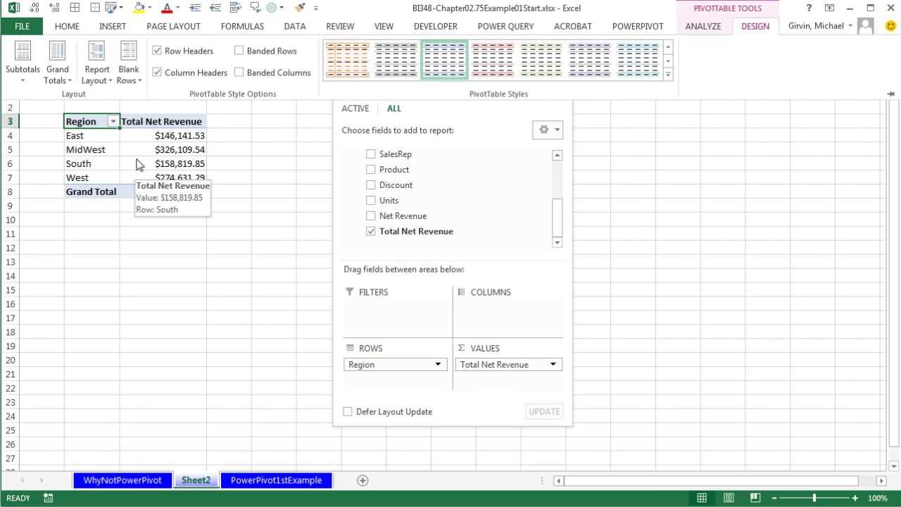
{"action": "left_click", "coordinate": [196, 481]}
{"action": "type", "text": "RegionReport"}
{"action": "key", "text": "Return"}
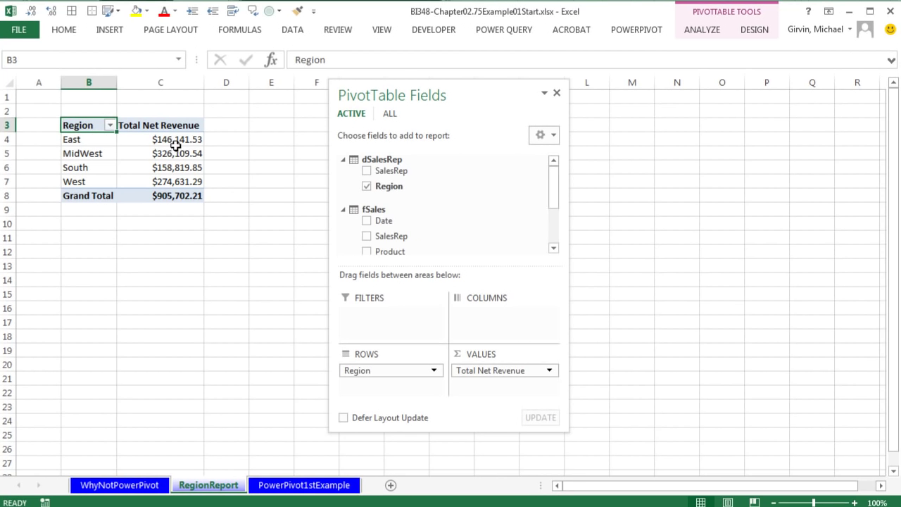
- Examine the East and South revenue cells in the PivotTable and the available dSalesRep and fSales fields
{"action": "left_click", "coordinate": [175, 141]}
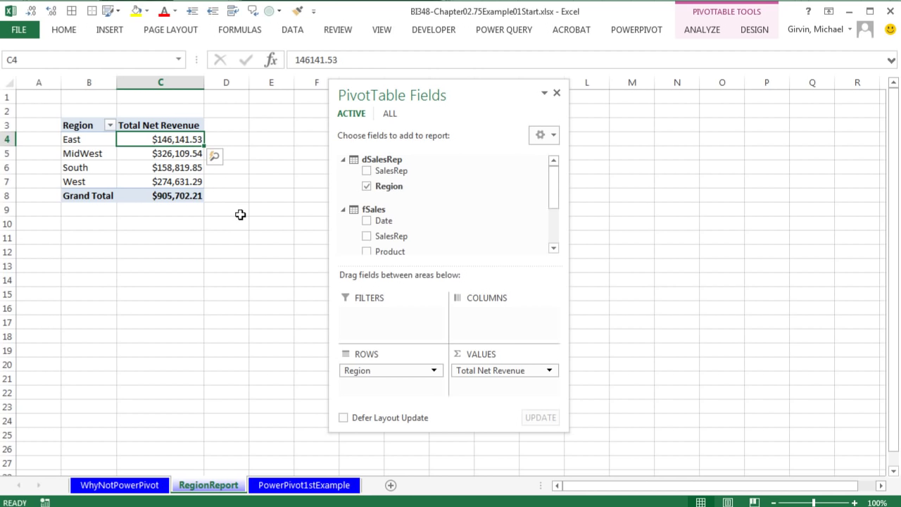
{"action": "left_click", "coordinate": [177, 155]}
{"action": "left_click", "coordinate": [181, 168]}
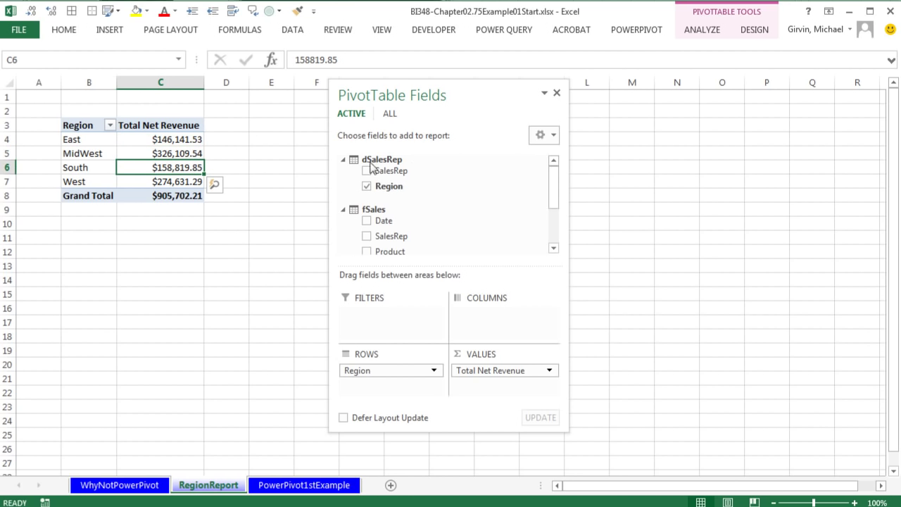
{"action": "left_click_drag", "start_coordinate": [553, 191], "coordinate": [502, 257]}
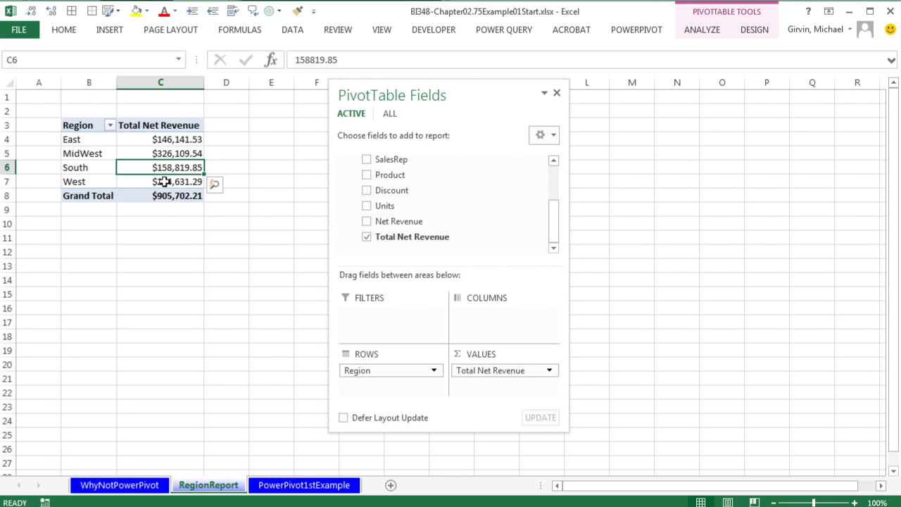
{"action": "mouse_move", "coordinate": [178, 187]}
- Switch to the PowerPivot window, widen the Net Revenue column and review the Total Net Revenue measure's formula
{"action": "key", "text": "alt+Tab"}
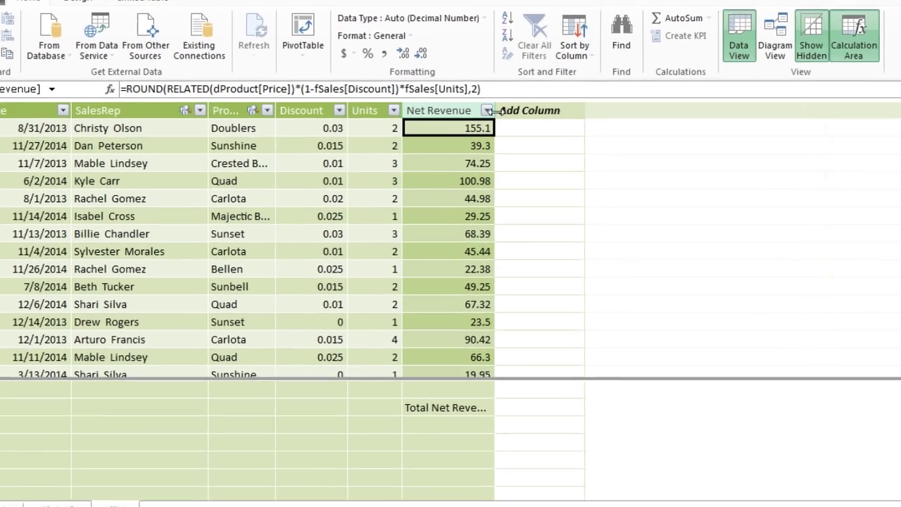
{"action": "left_click_drag", "start_coordinate": [470, 132], "coordinate": [542, 146]}
{"action": "left_click_drag", "start_coordinate": [637, 97], "coordinate": [636, 97]}
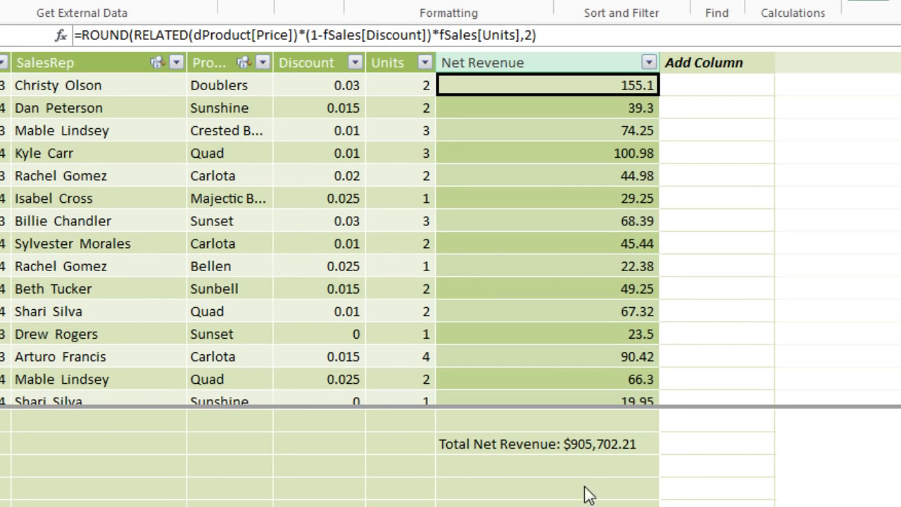
{"action": "left_click", "coordinate": [556, 449]}
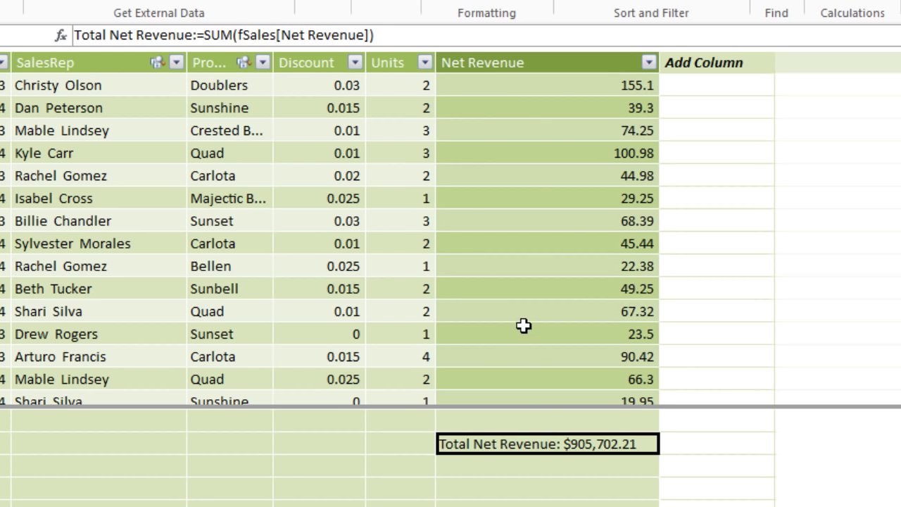
- Switch back to Excel, try Product above Region in the PivotTable rows, check Aspen's South value, and remove Product again
{"action": "key", "text": "alt+Tab"}
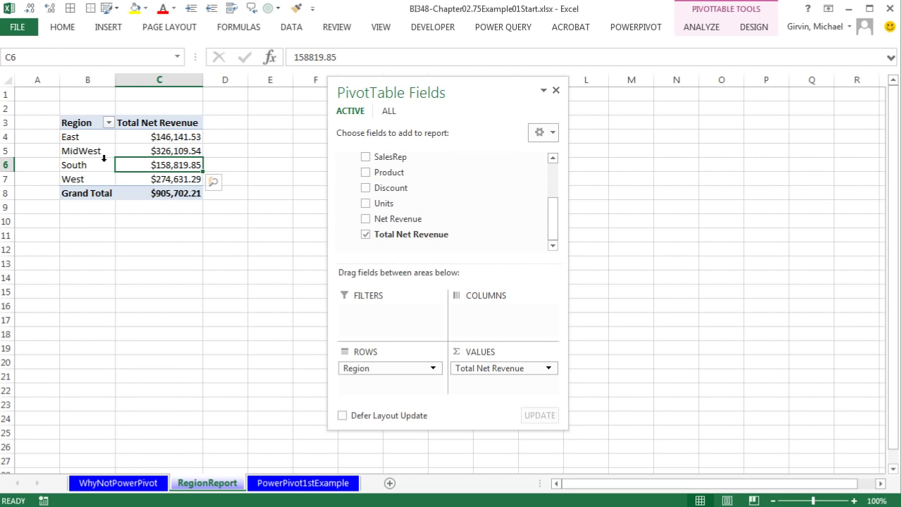
{"action": "left_click_drag", "start_coordinate": [392, 173], "coordinate": [373, 362]}
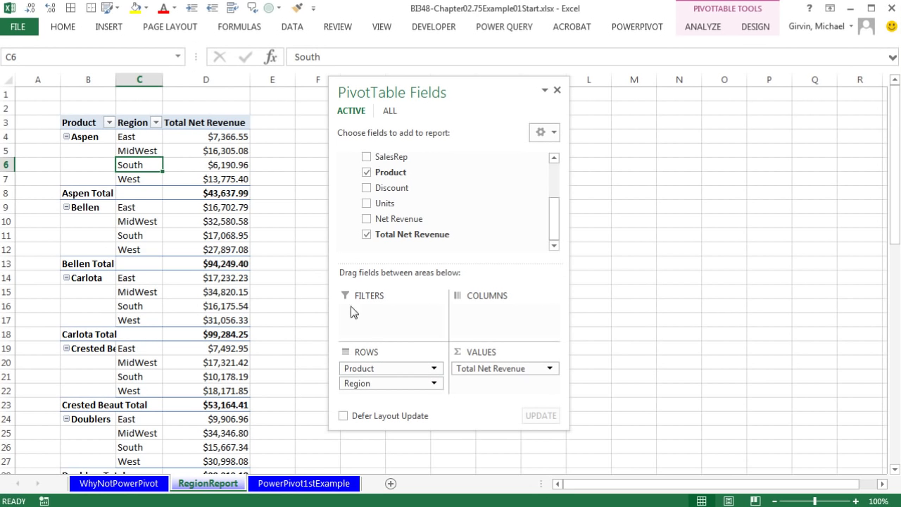
{"action": "left_click", "coordinate": [242, 164]}
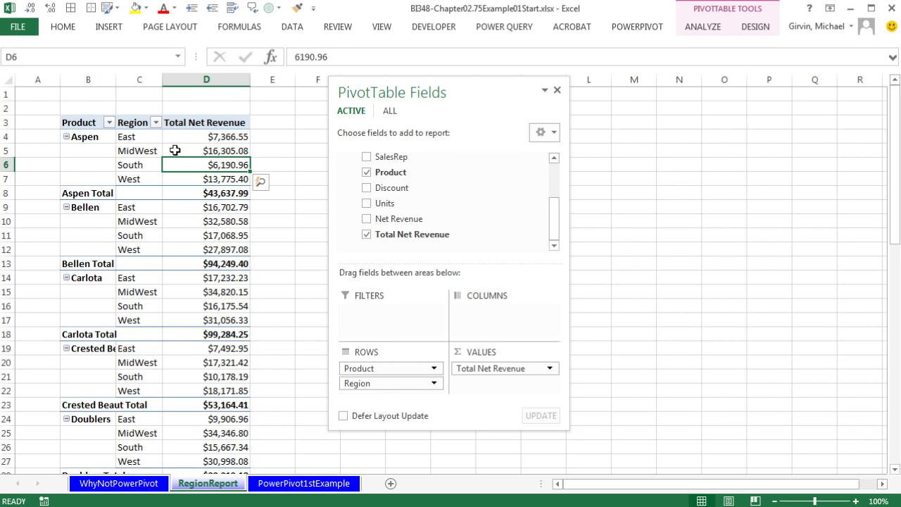
{"action": "mouse_move", "coordinate": [187, 167]}
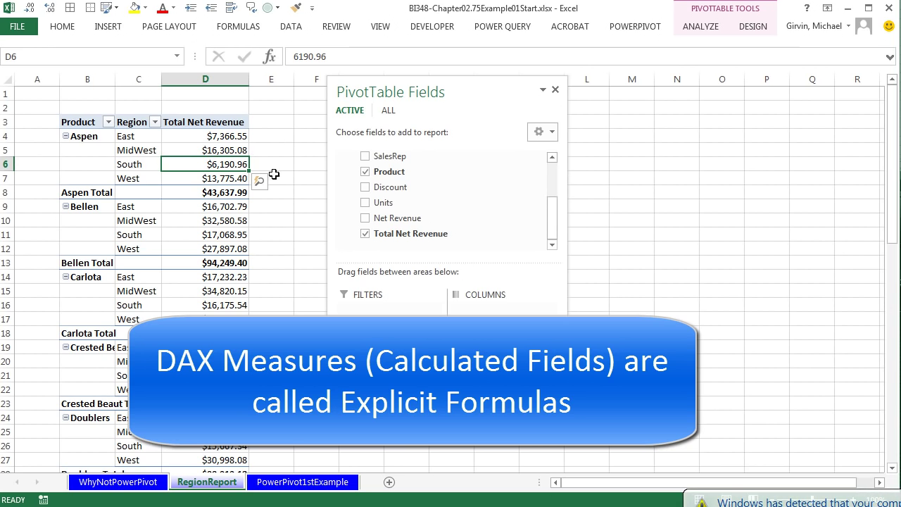
{"action": "left_click_drag", "start_coordinate": [426, 367], "coordinate": [502, 231]}
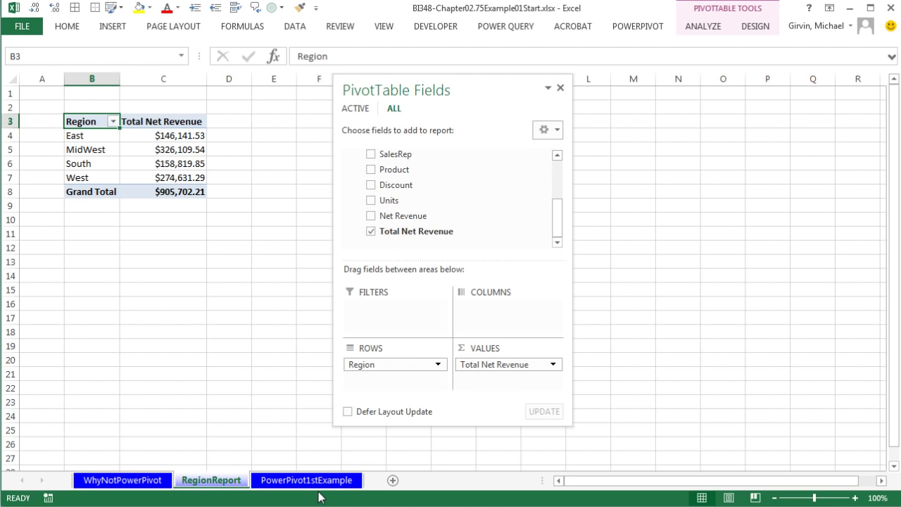
- Switch to the PowerPivot window, review the dProduct, dSalesRep and fSales tables, and view their relationships in Diagram View
{"action": "key", "text": "alt+Tab"}
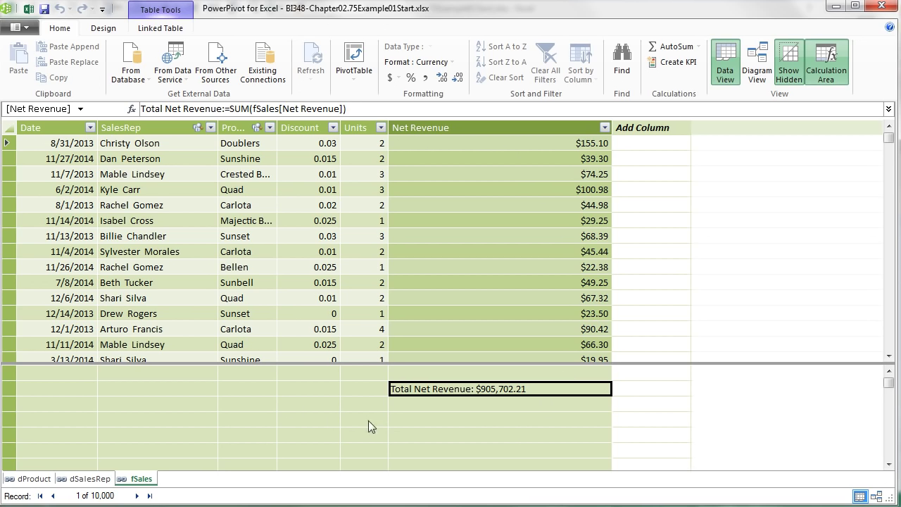
{"action": "left_click", "coordinate": [32, 478]}
{"action": "left_click", "coordinate": [89, 479]}
{"action": "left_click", "coordinate": [137, 479]}
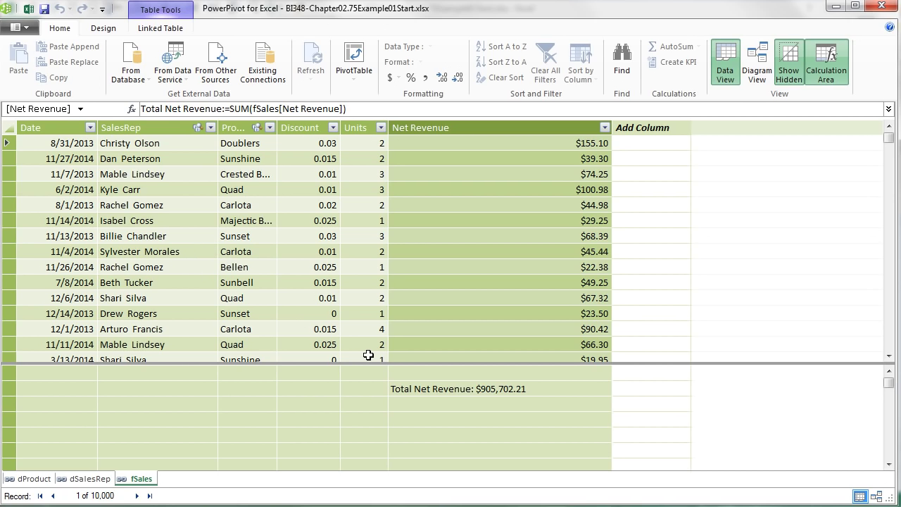
{"action": "left_click", "coordinate": [752, 74]}
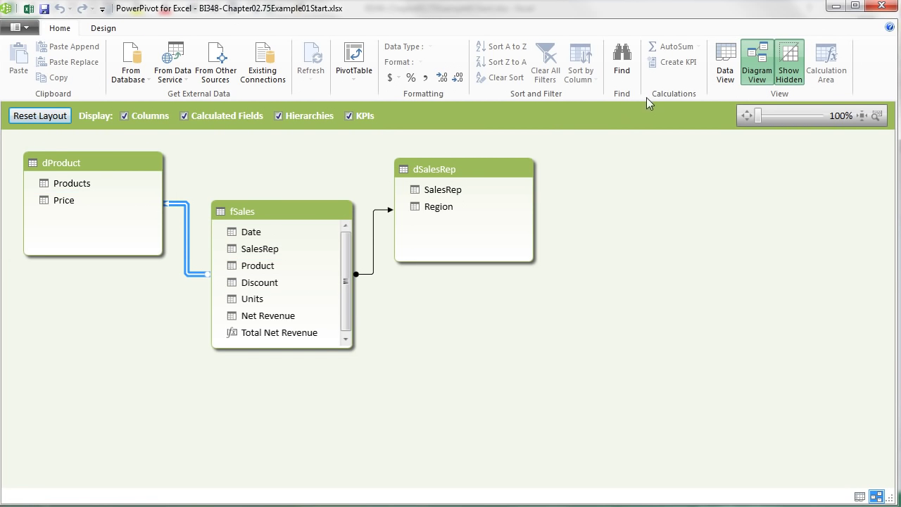
- Return to Data View and review the formulas of fSales' Net Revenue column and the Total Net Revenue measure
{"action": "left_click", "coordinate": [727, 67]}
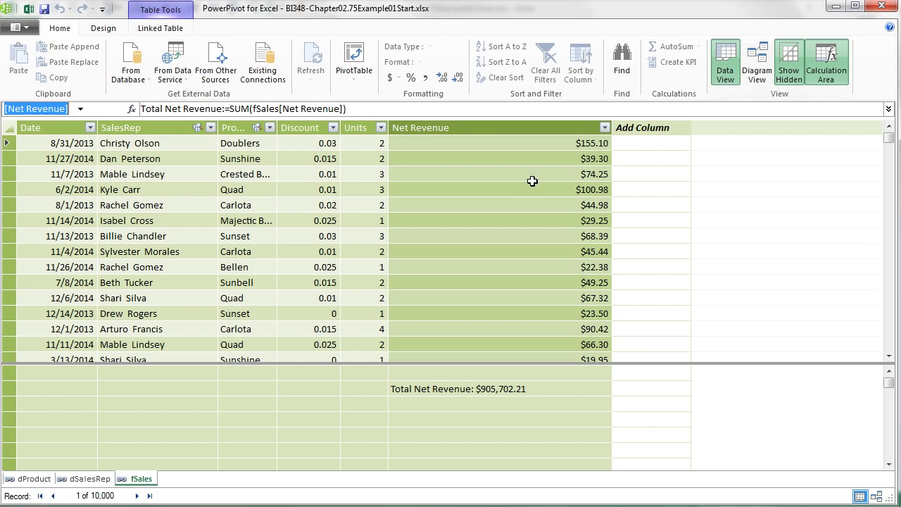
{"action": "left_click", "coordinate": [543, 144]}
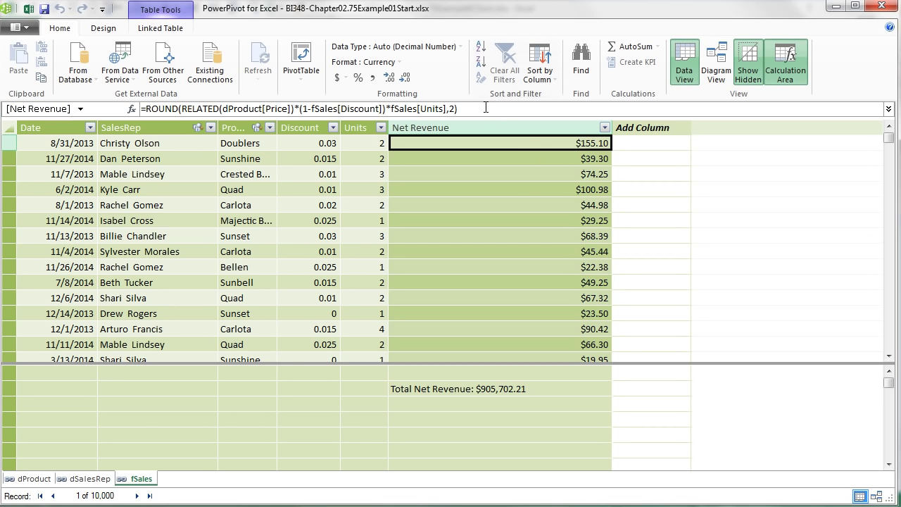
{"action": "left_click", "coordinate": [519, 392]}
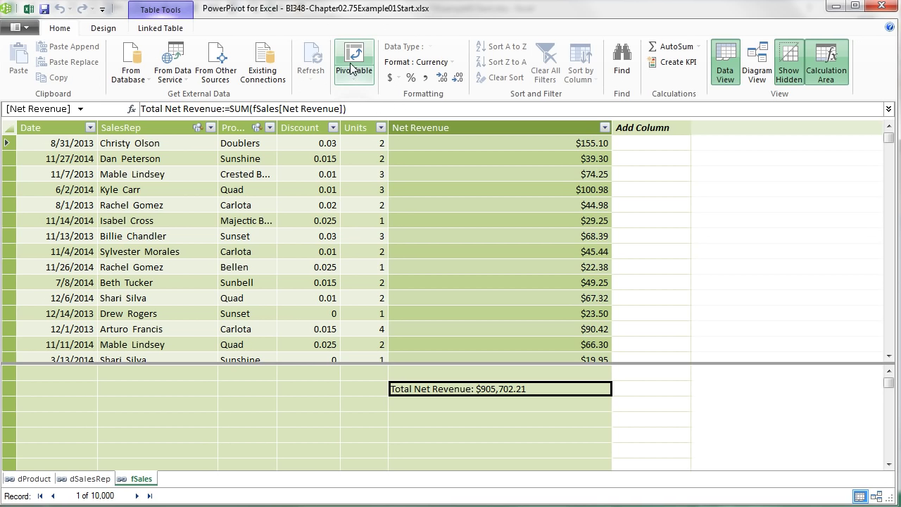
- In Excel, compare the RegionReport PivotTable with the WhyNotPowerPivot sheet's tables, closing the PivotTable field list there, and return to PowerPivot
{"action": "key", "text": "alt+Tab"}
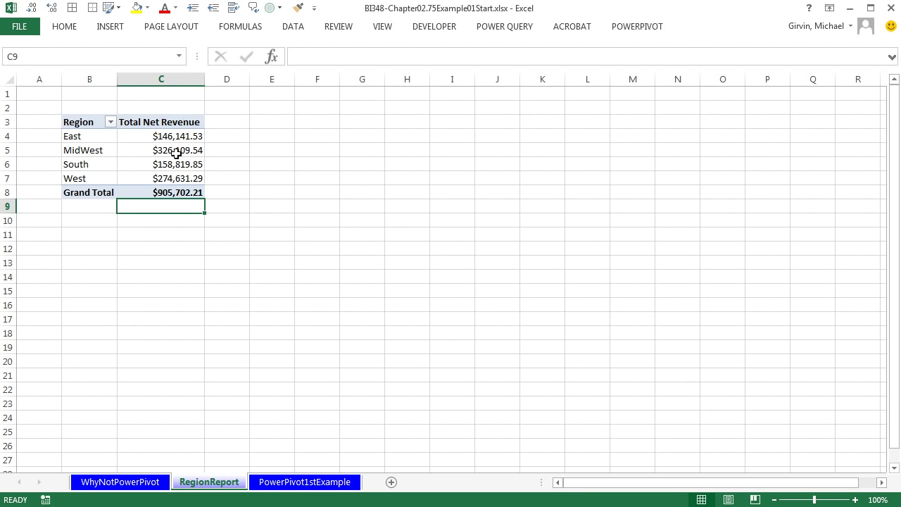
{"action": "mouse_move", "coordinate": [176, 154]}
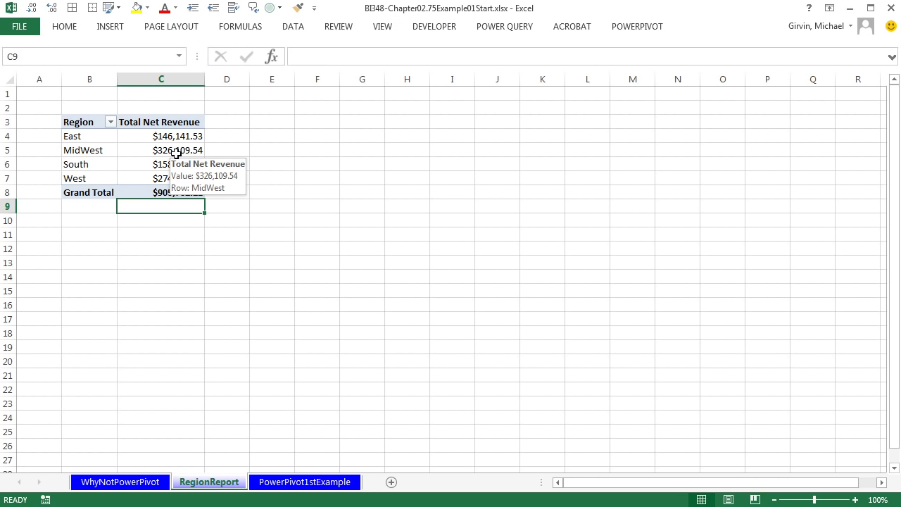
{"action": "left_click", "coordinate": [119, 482]}
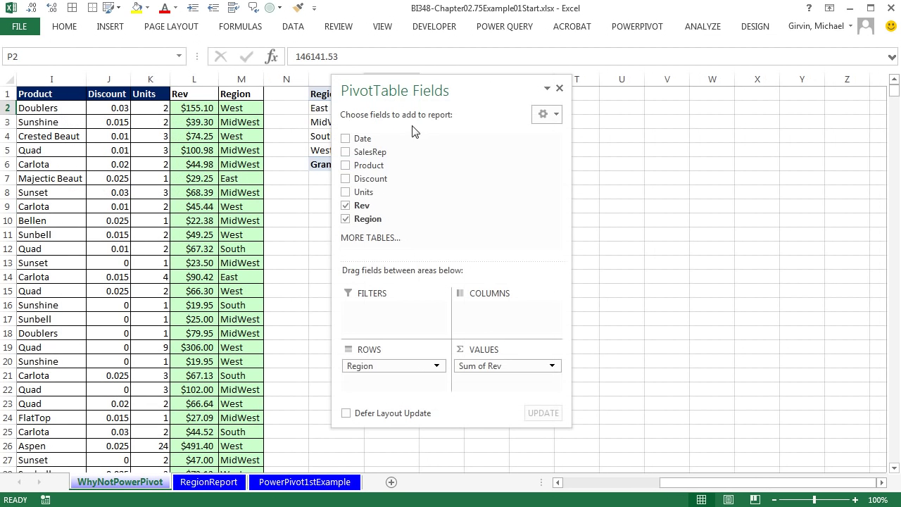
{"action": "left_click_drag", "start_coordinate": [679, 491], "coordinate": [595, 485]}
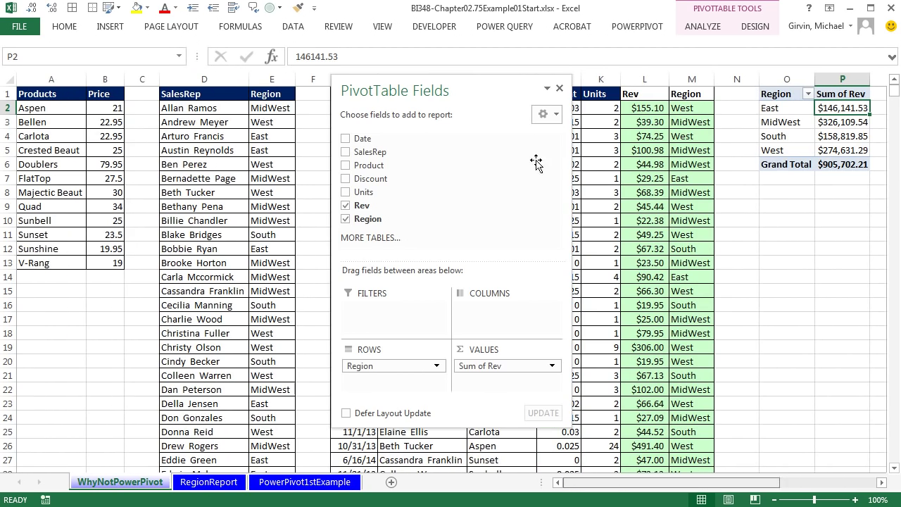
{"action": "left_click", "coordinate": [559, 90]}
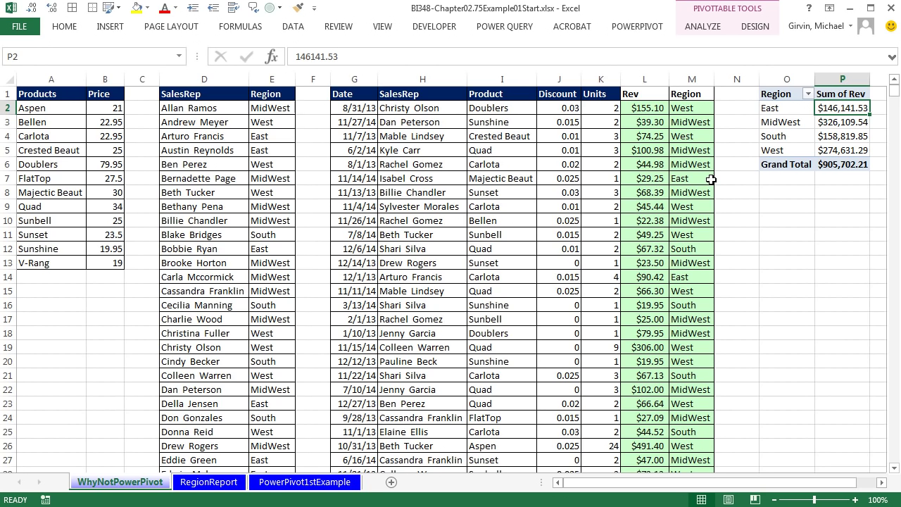
{"action": "key", "text": "alt+Tab"}
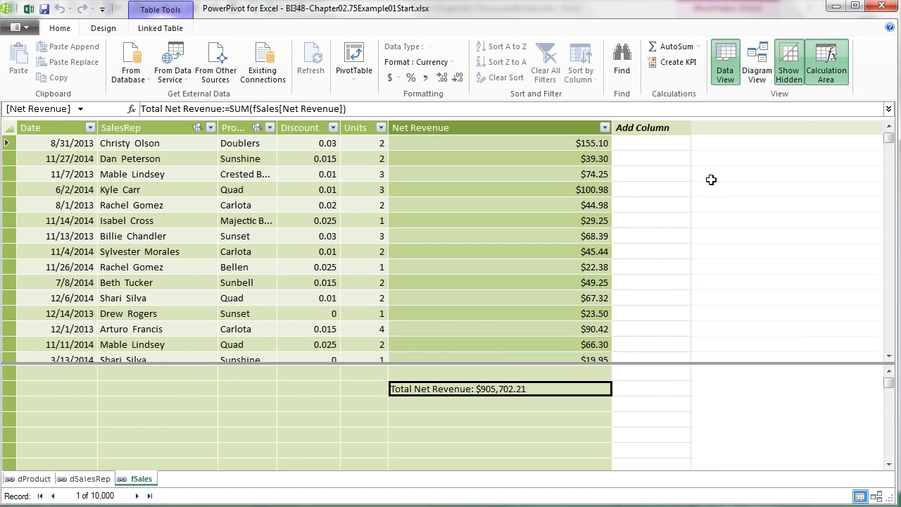